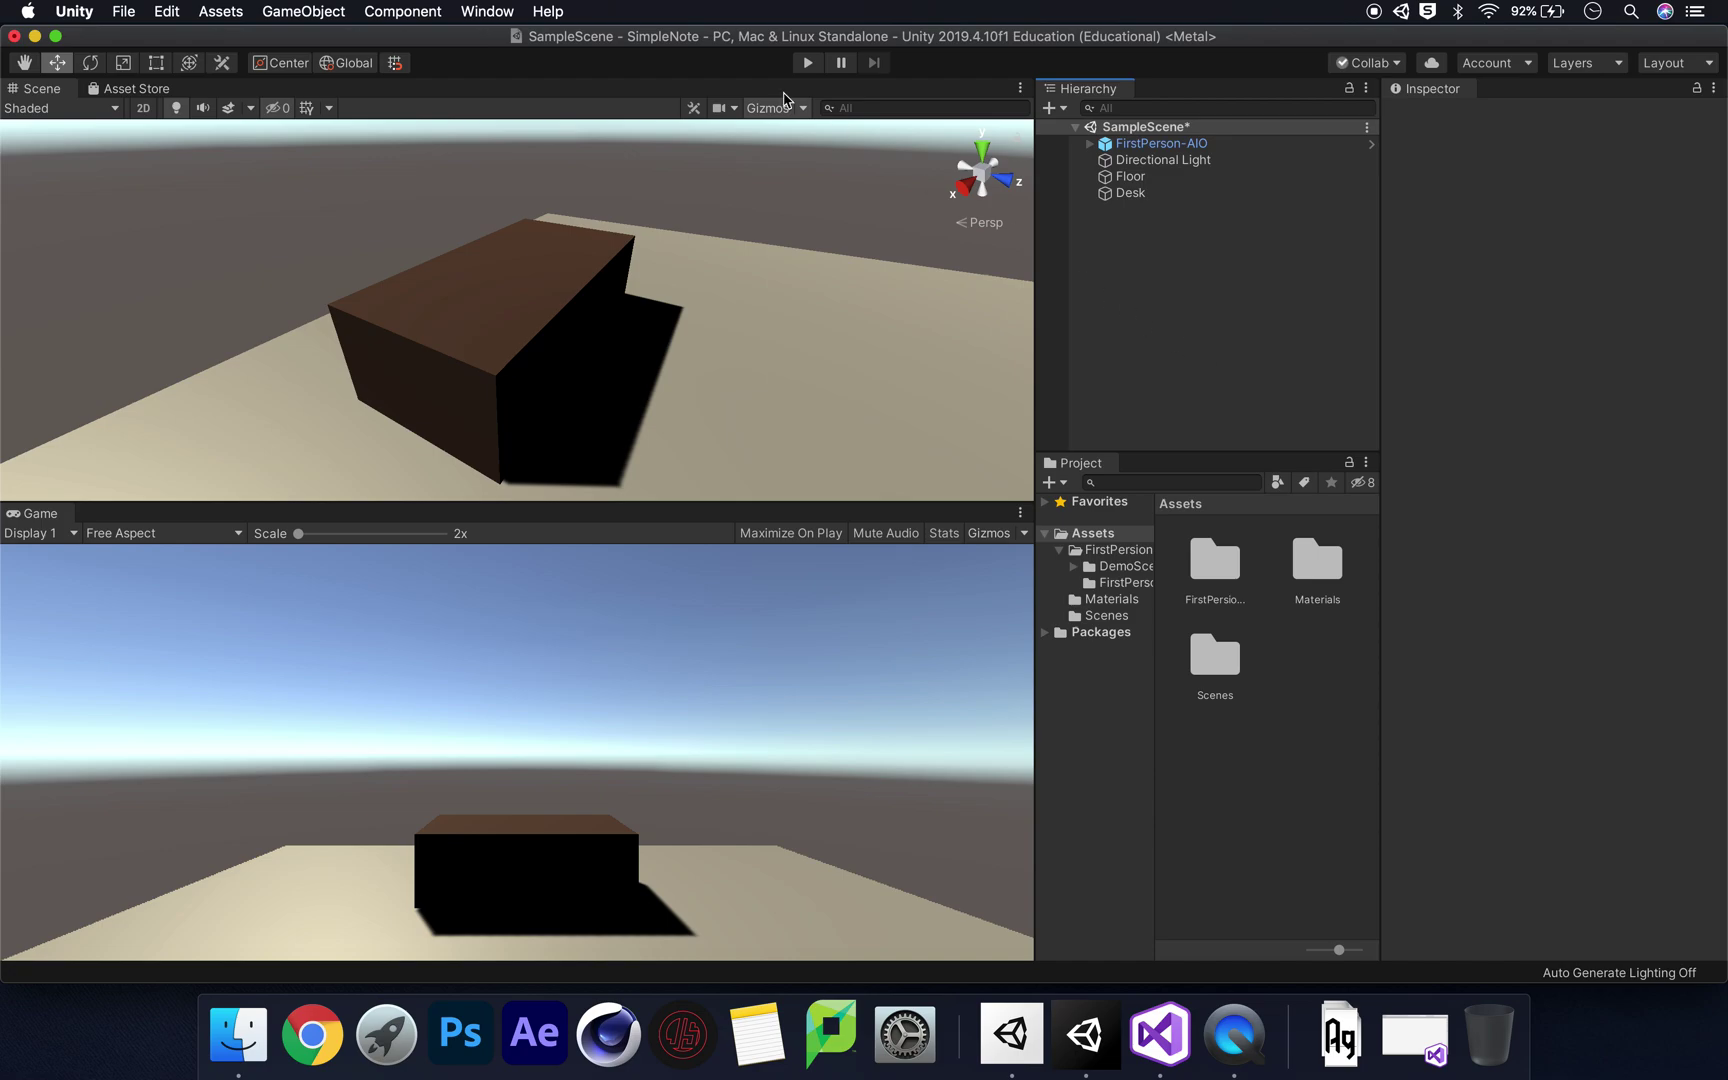
- Inspect the Desk and Floor objects' components, ending with the Desk selected
left_click(1203, 196)
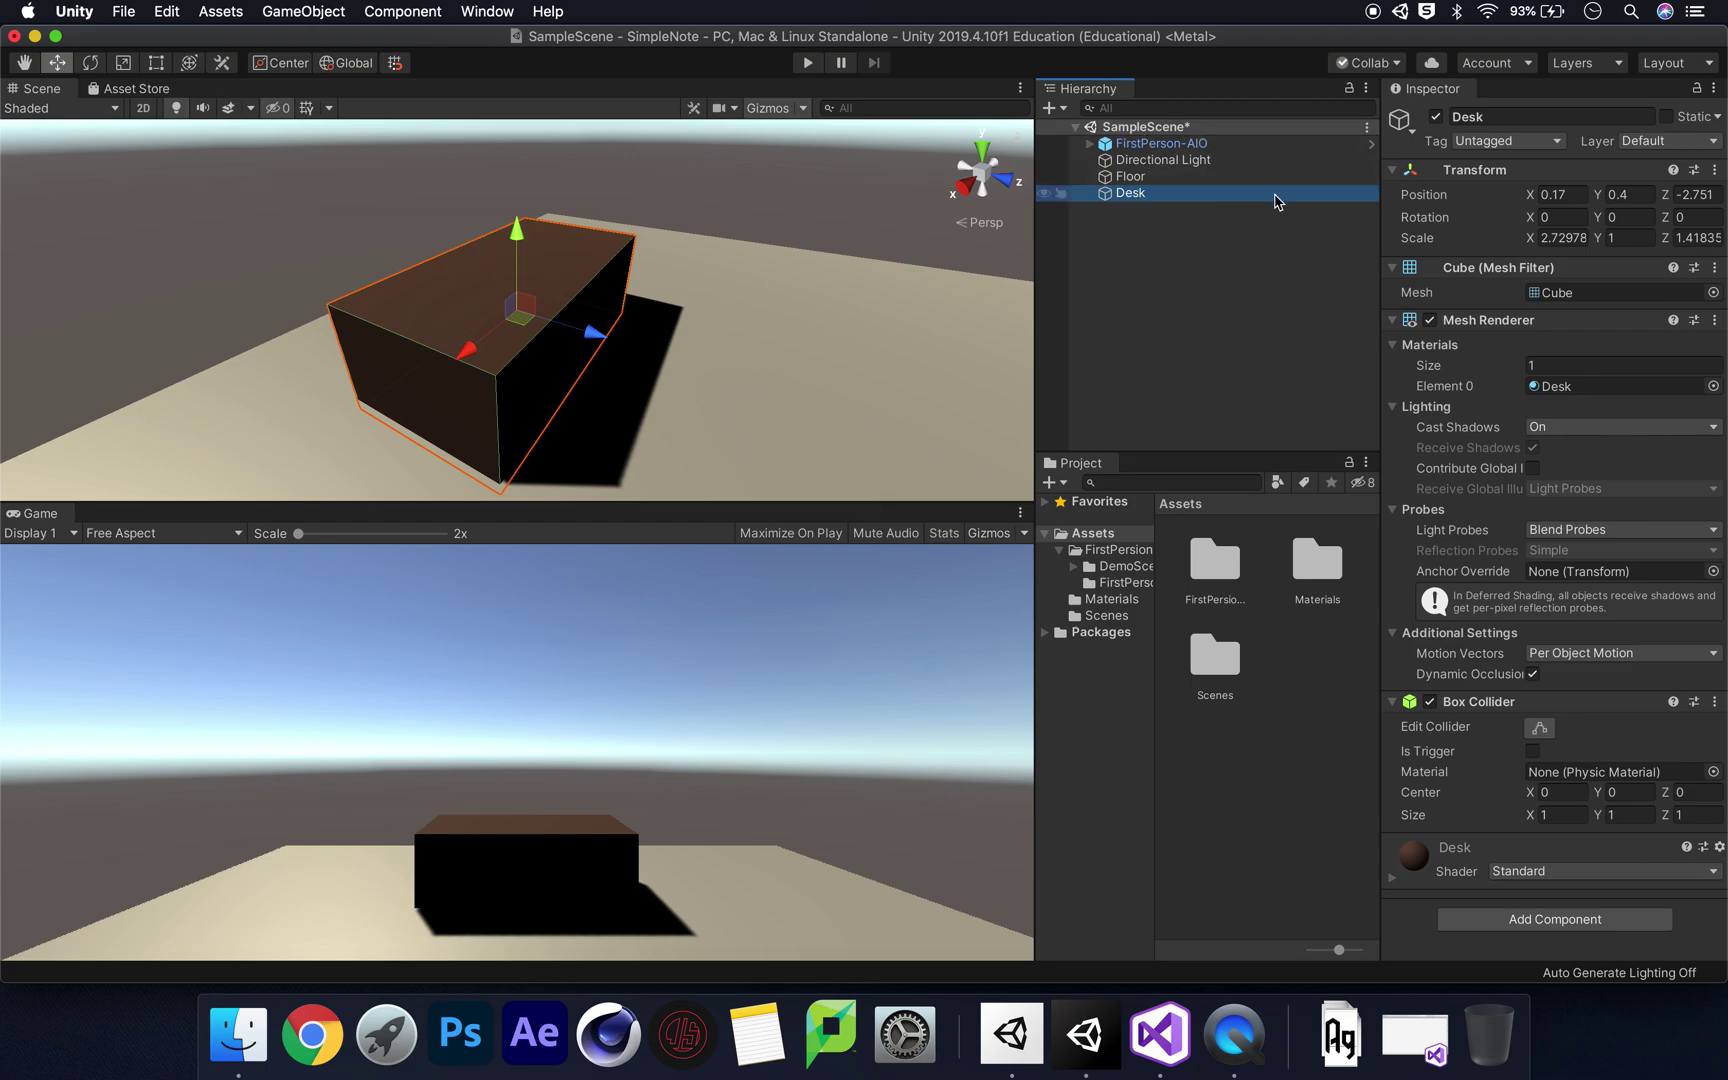
left_click(844, 236)
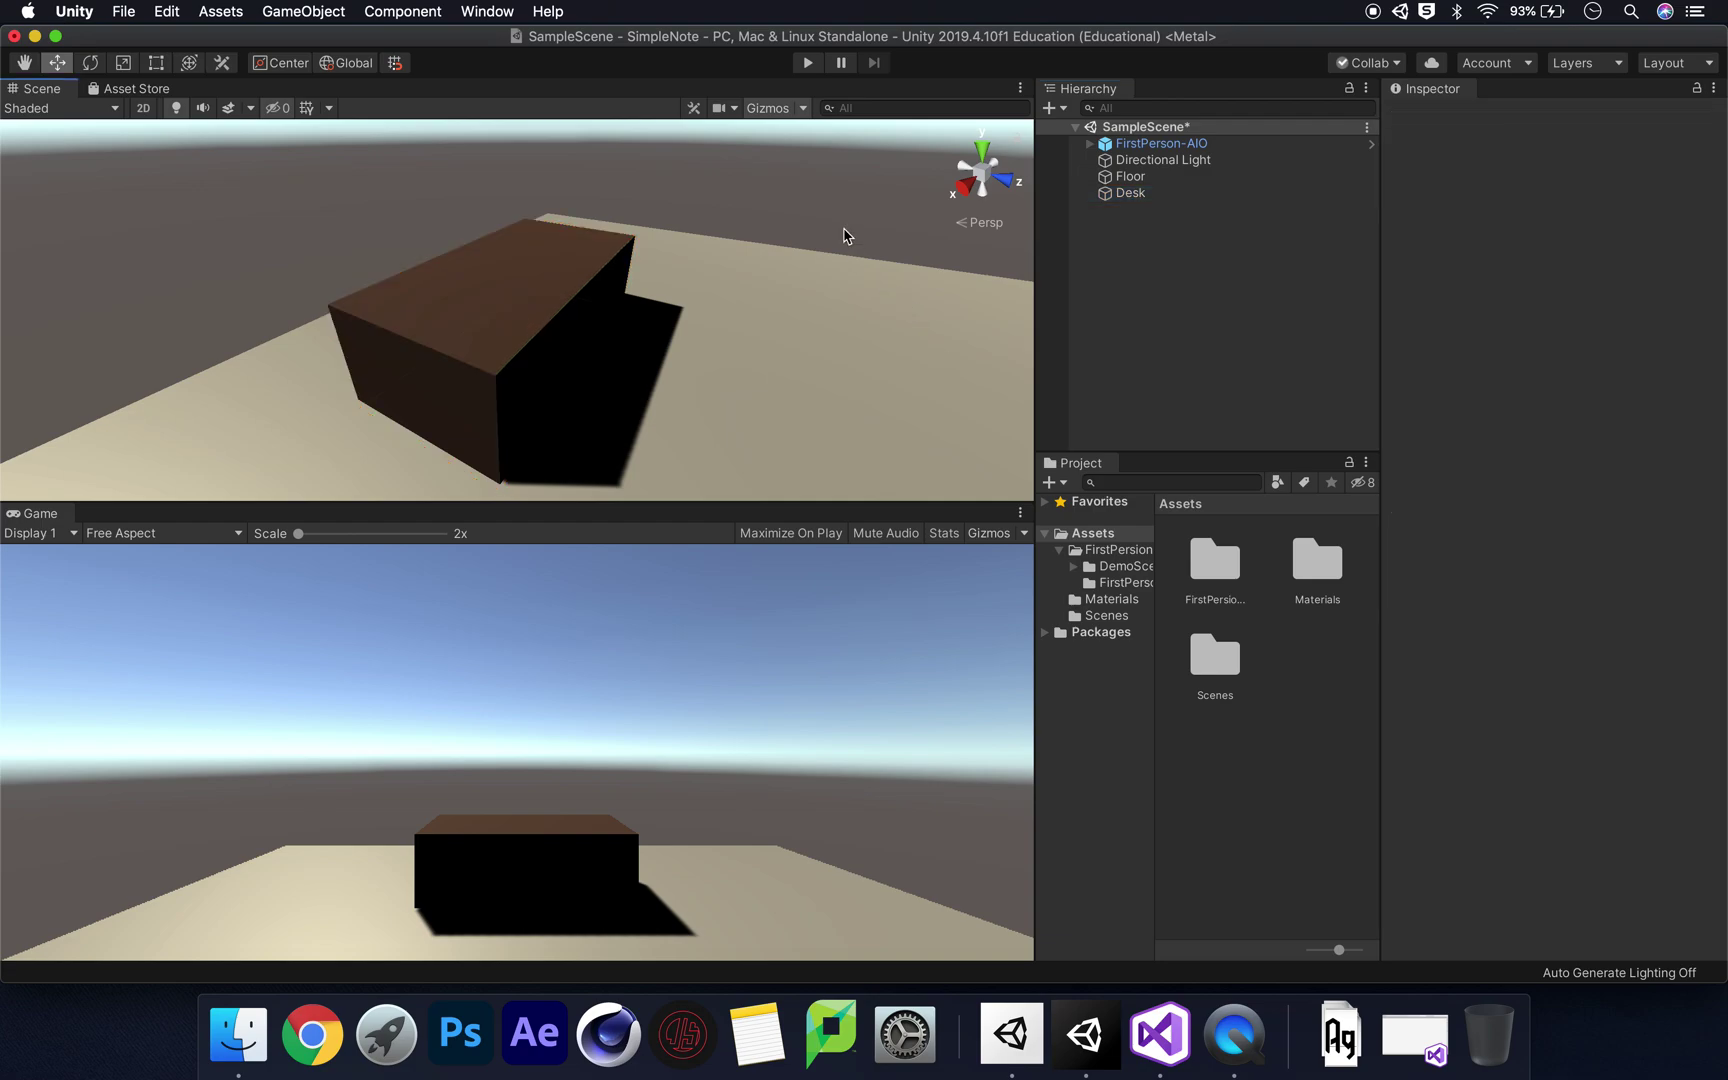
left_click(781, 334)
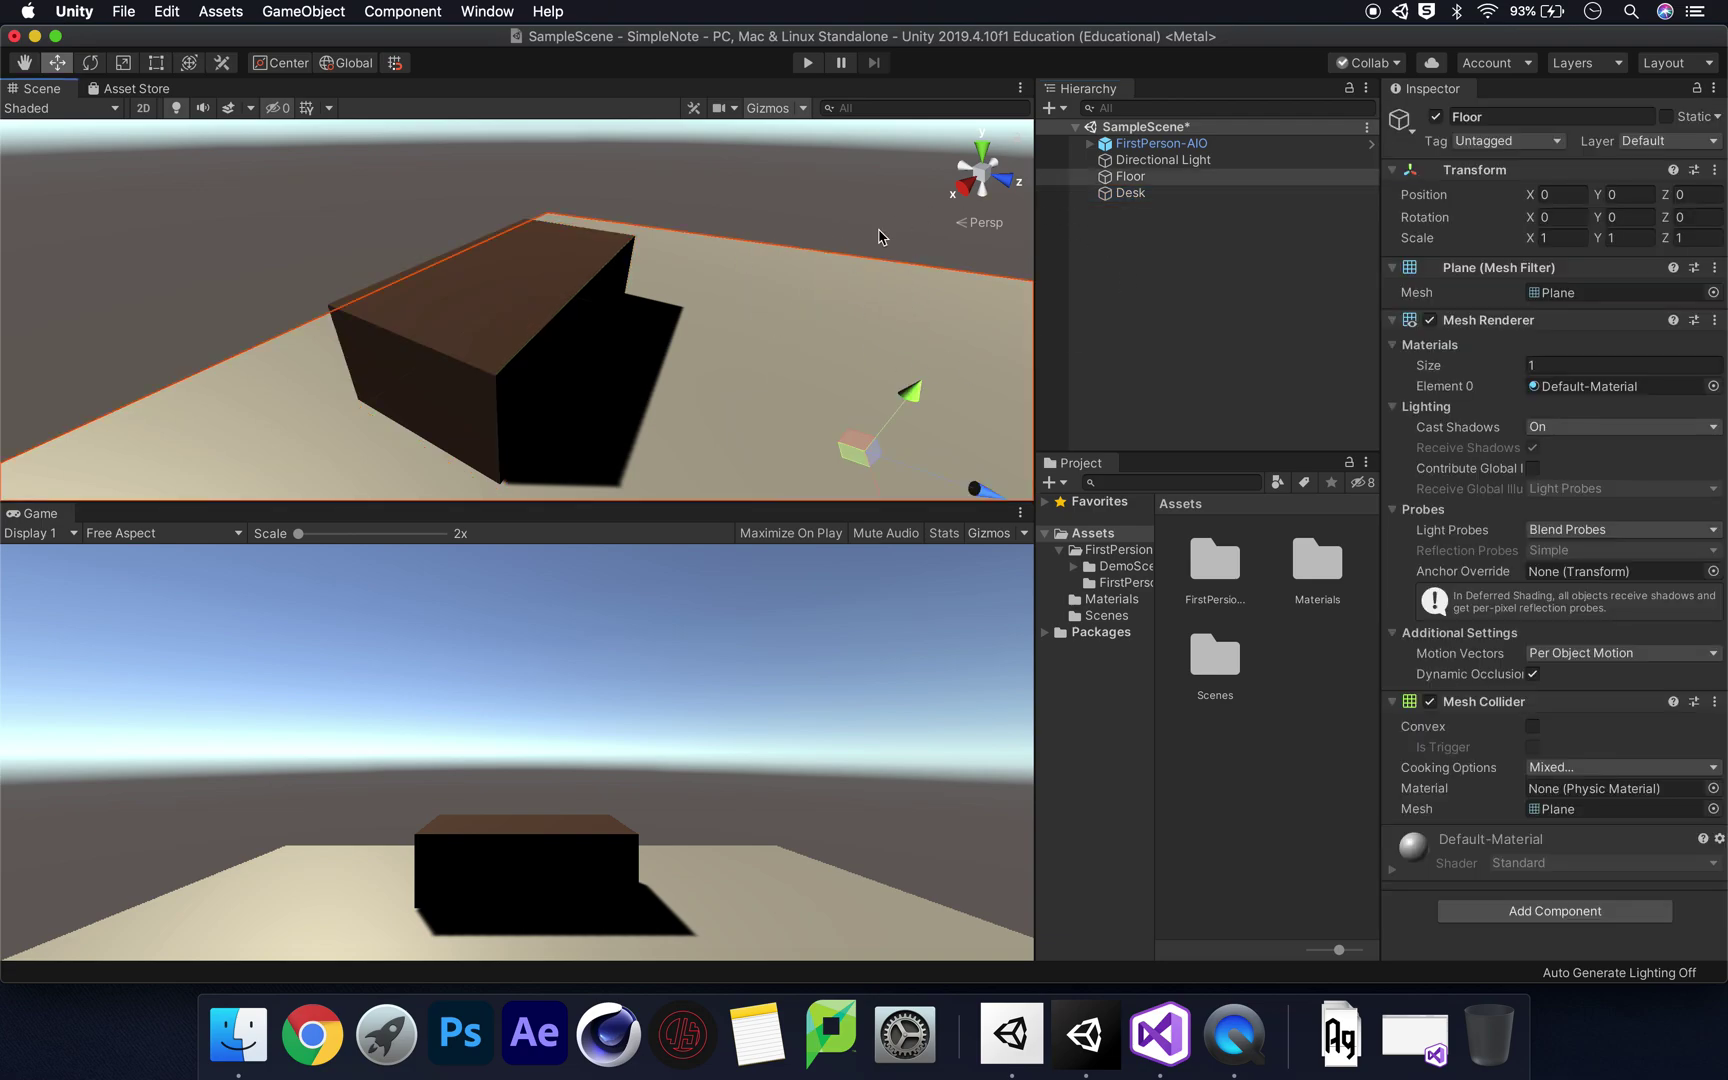
left_click(1132, 195)
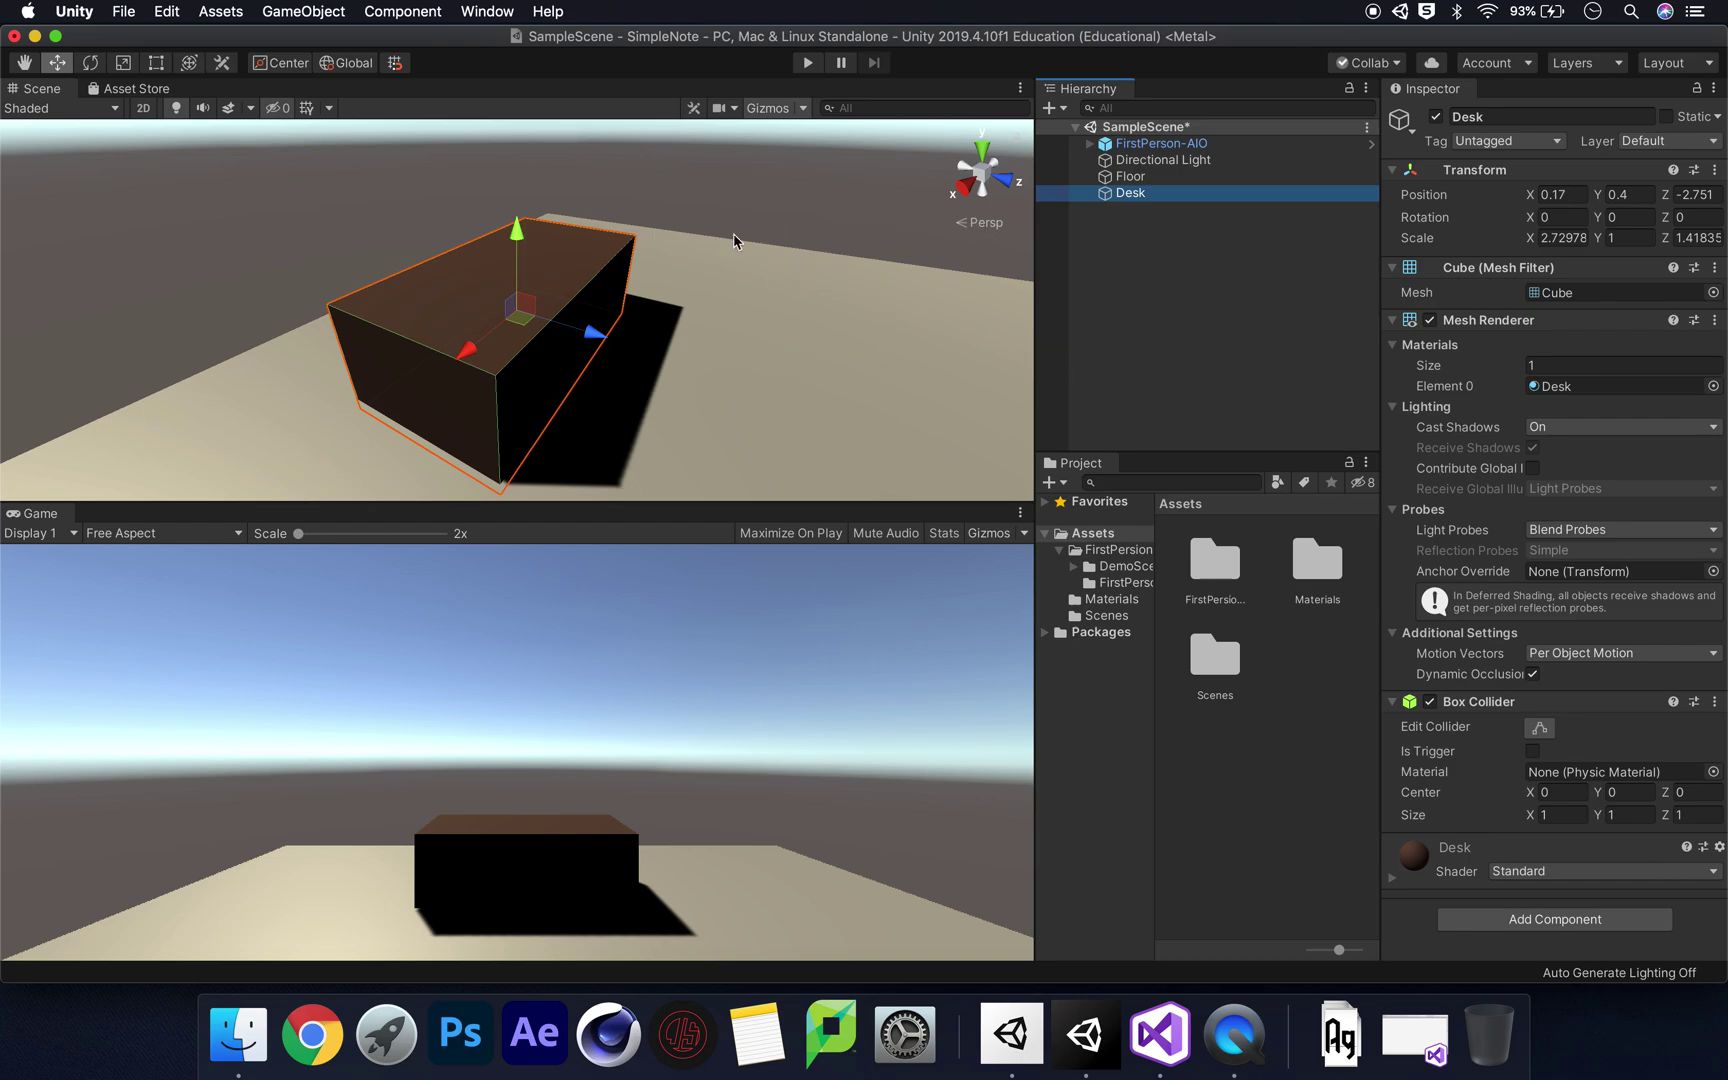
- Add a new 3D Plane to the scene
left_click(303, 11)
mouse_move(380, 78)
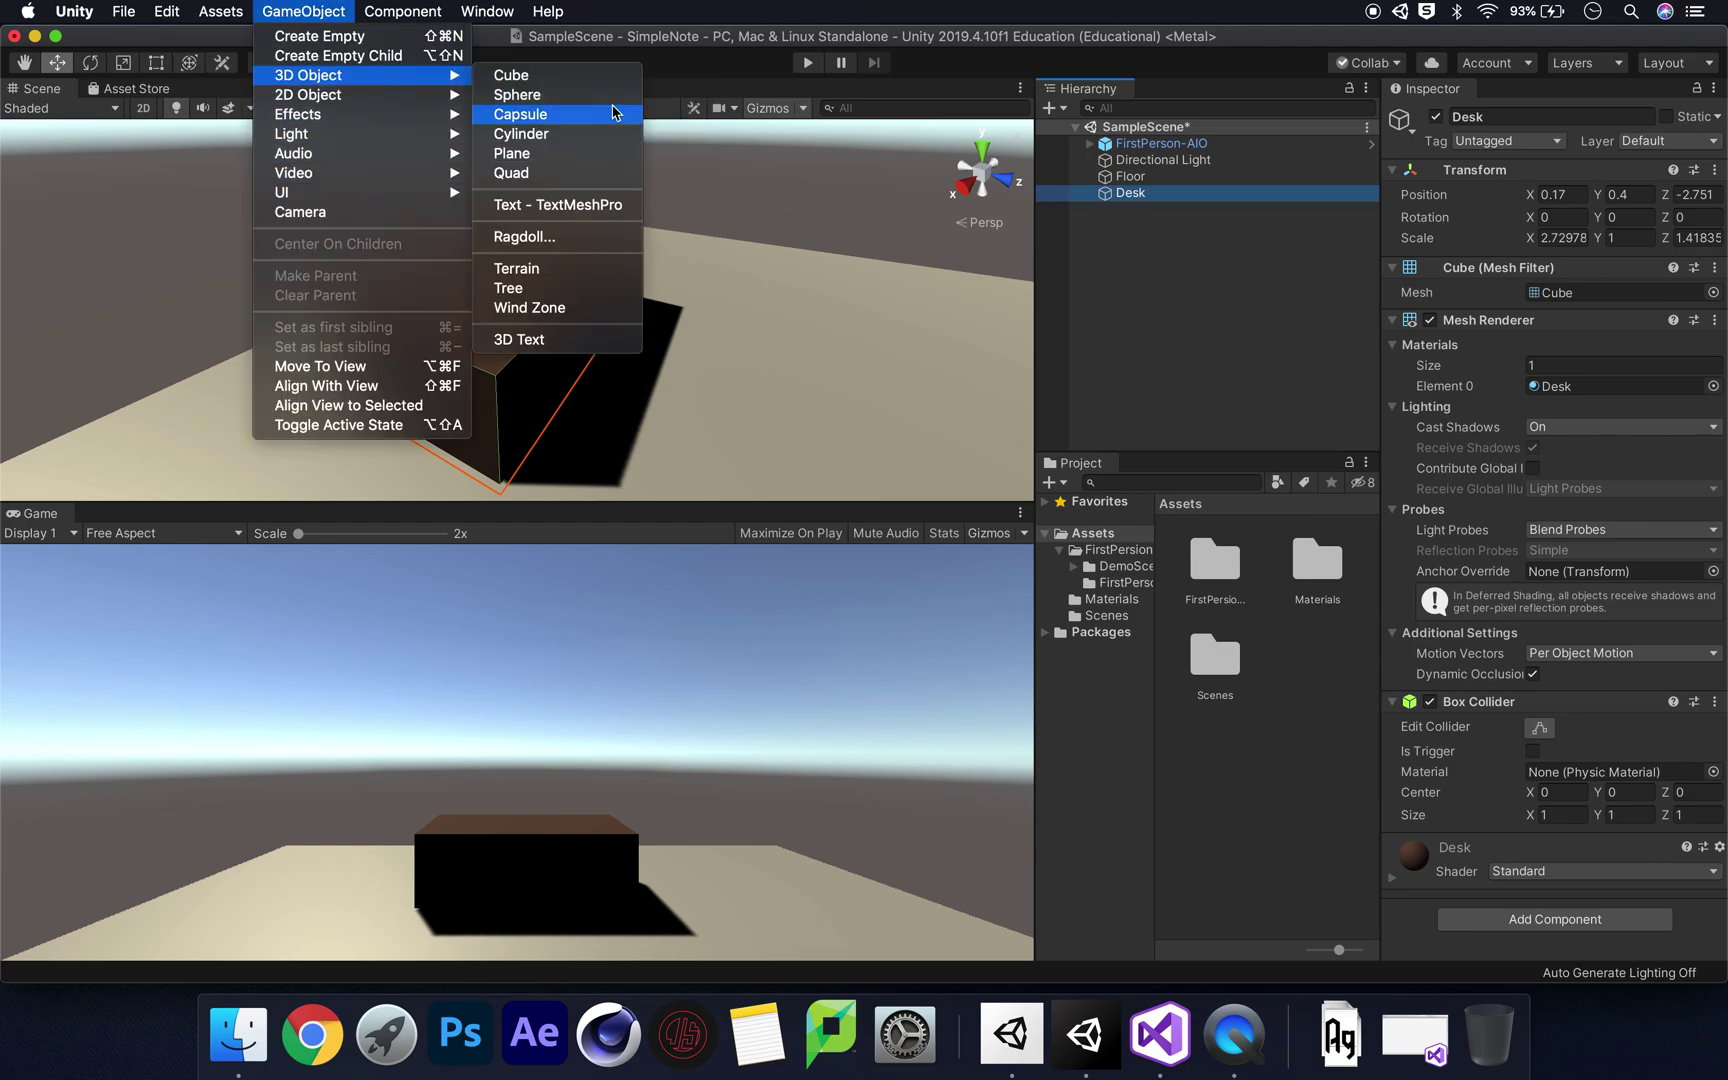
left_click(575, 156)
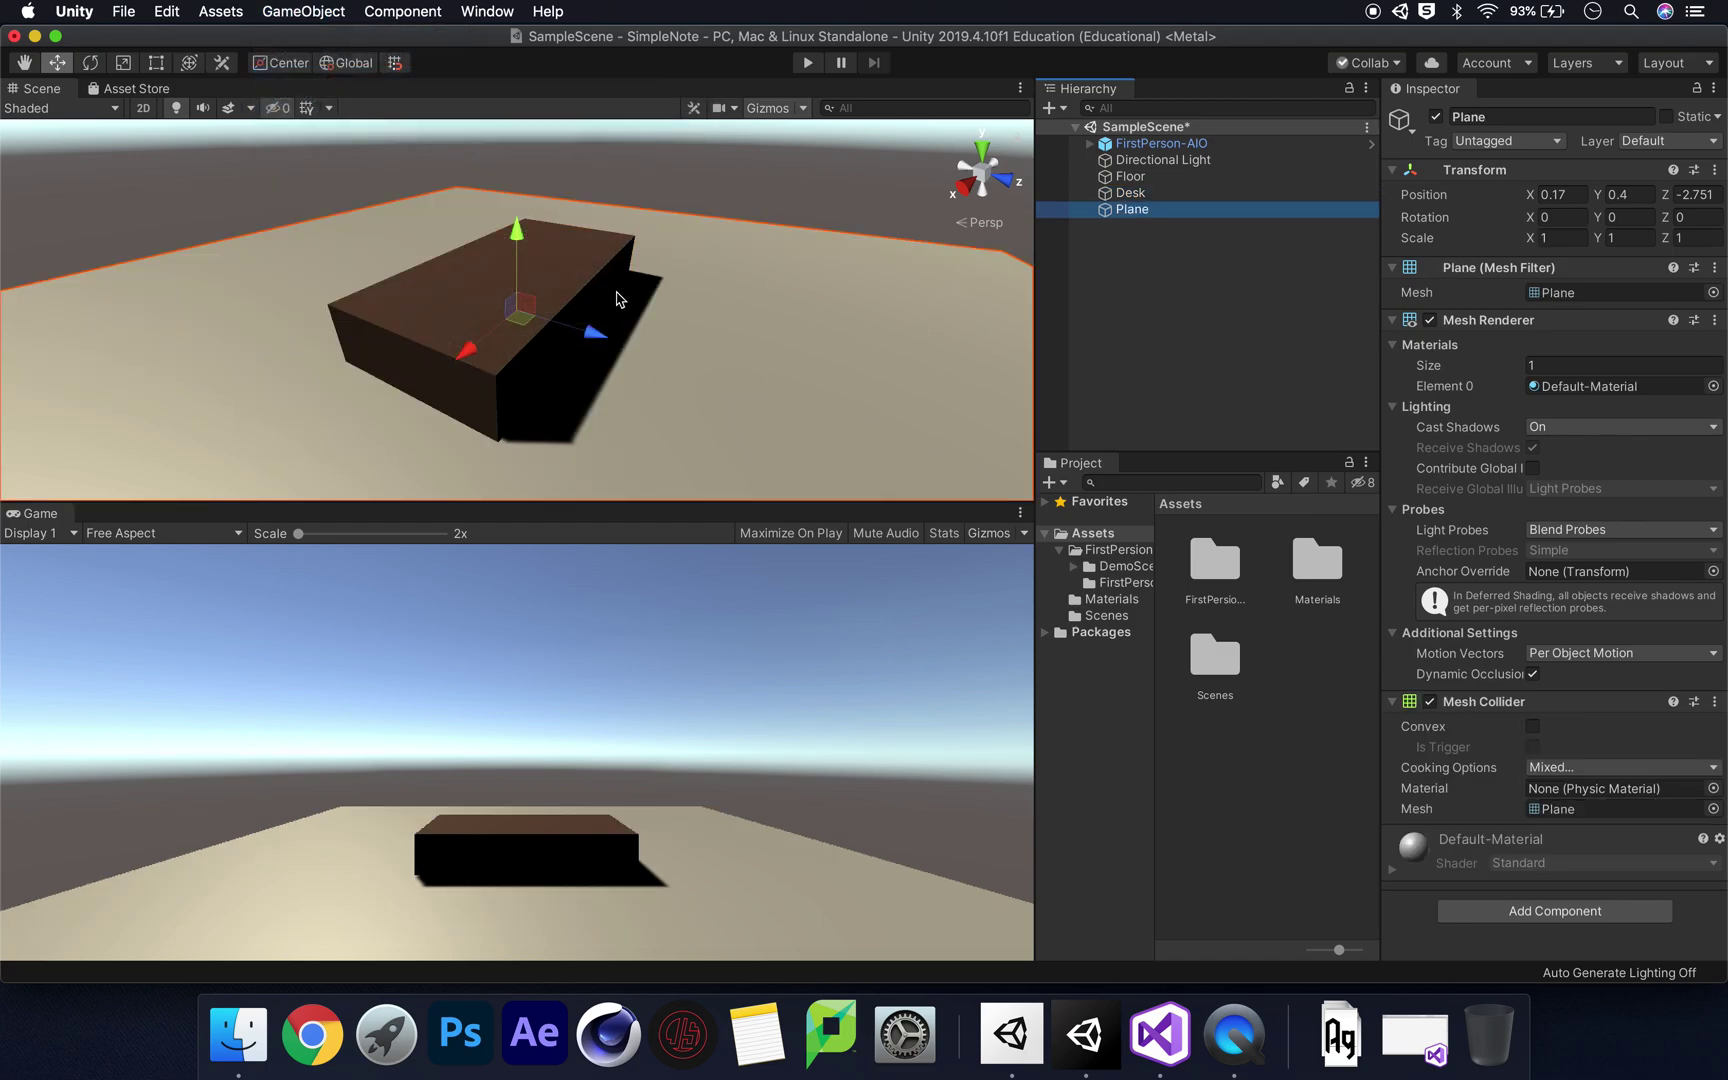
scroll(578, 271, "up", 2)
scroll(578, 271, "down", 8)
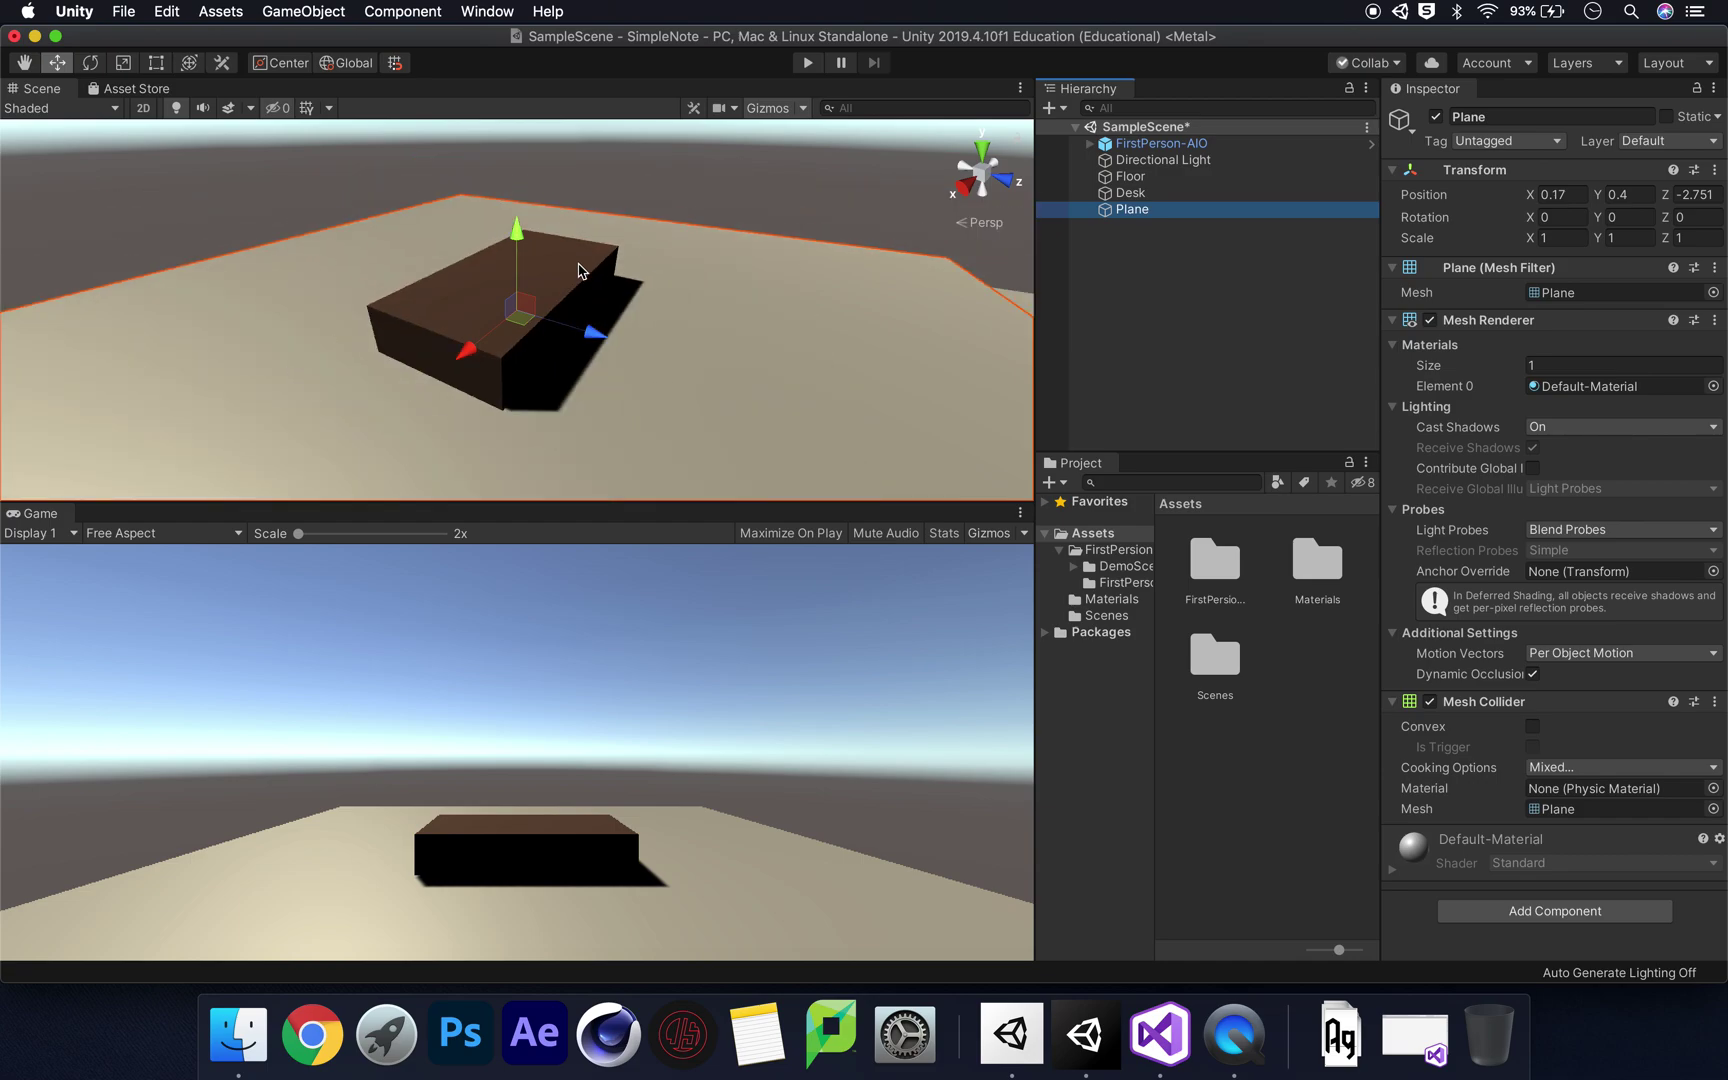
- Shrink the plane to a small sheet and position it on the desk top
left_click(155, 62)
left_click_drag(729, 291, 300, 351)
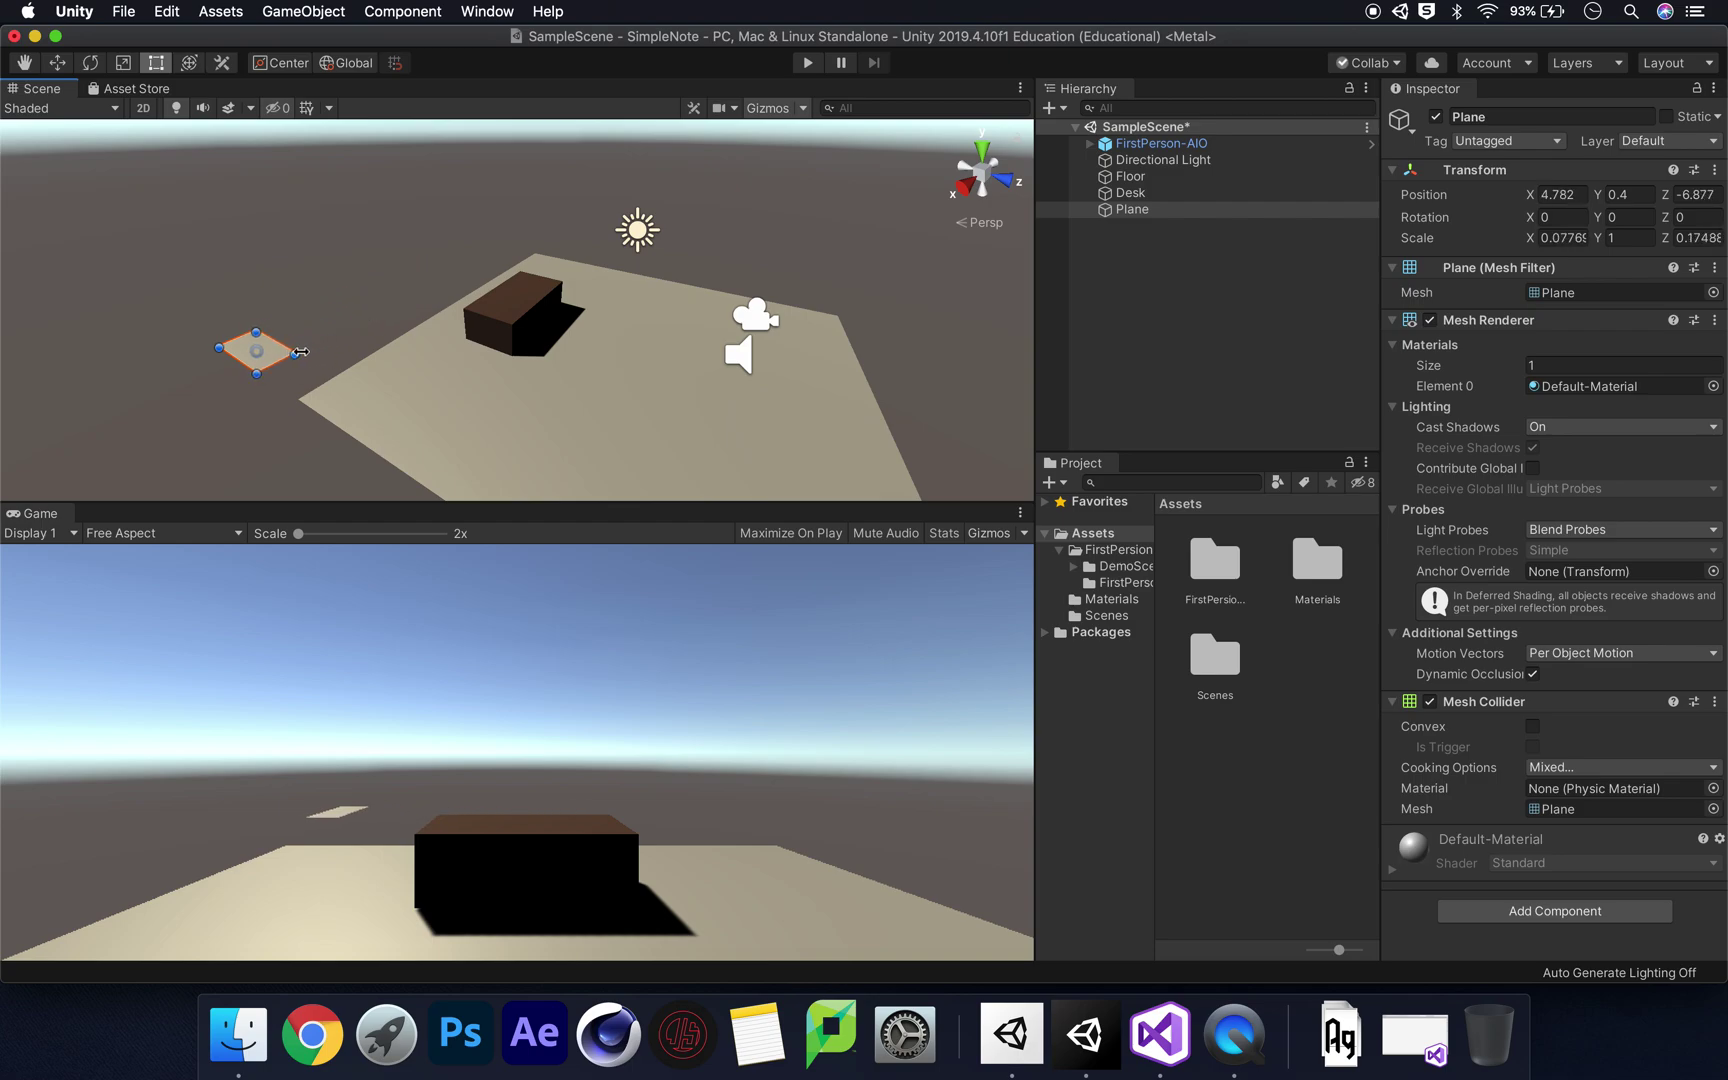
left_click(57, 62)
left_click_drag(256, 354, 519, 318)
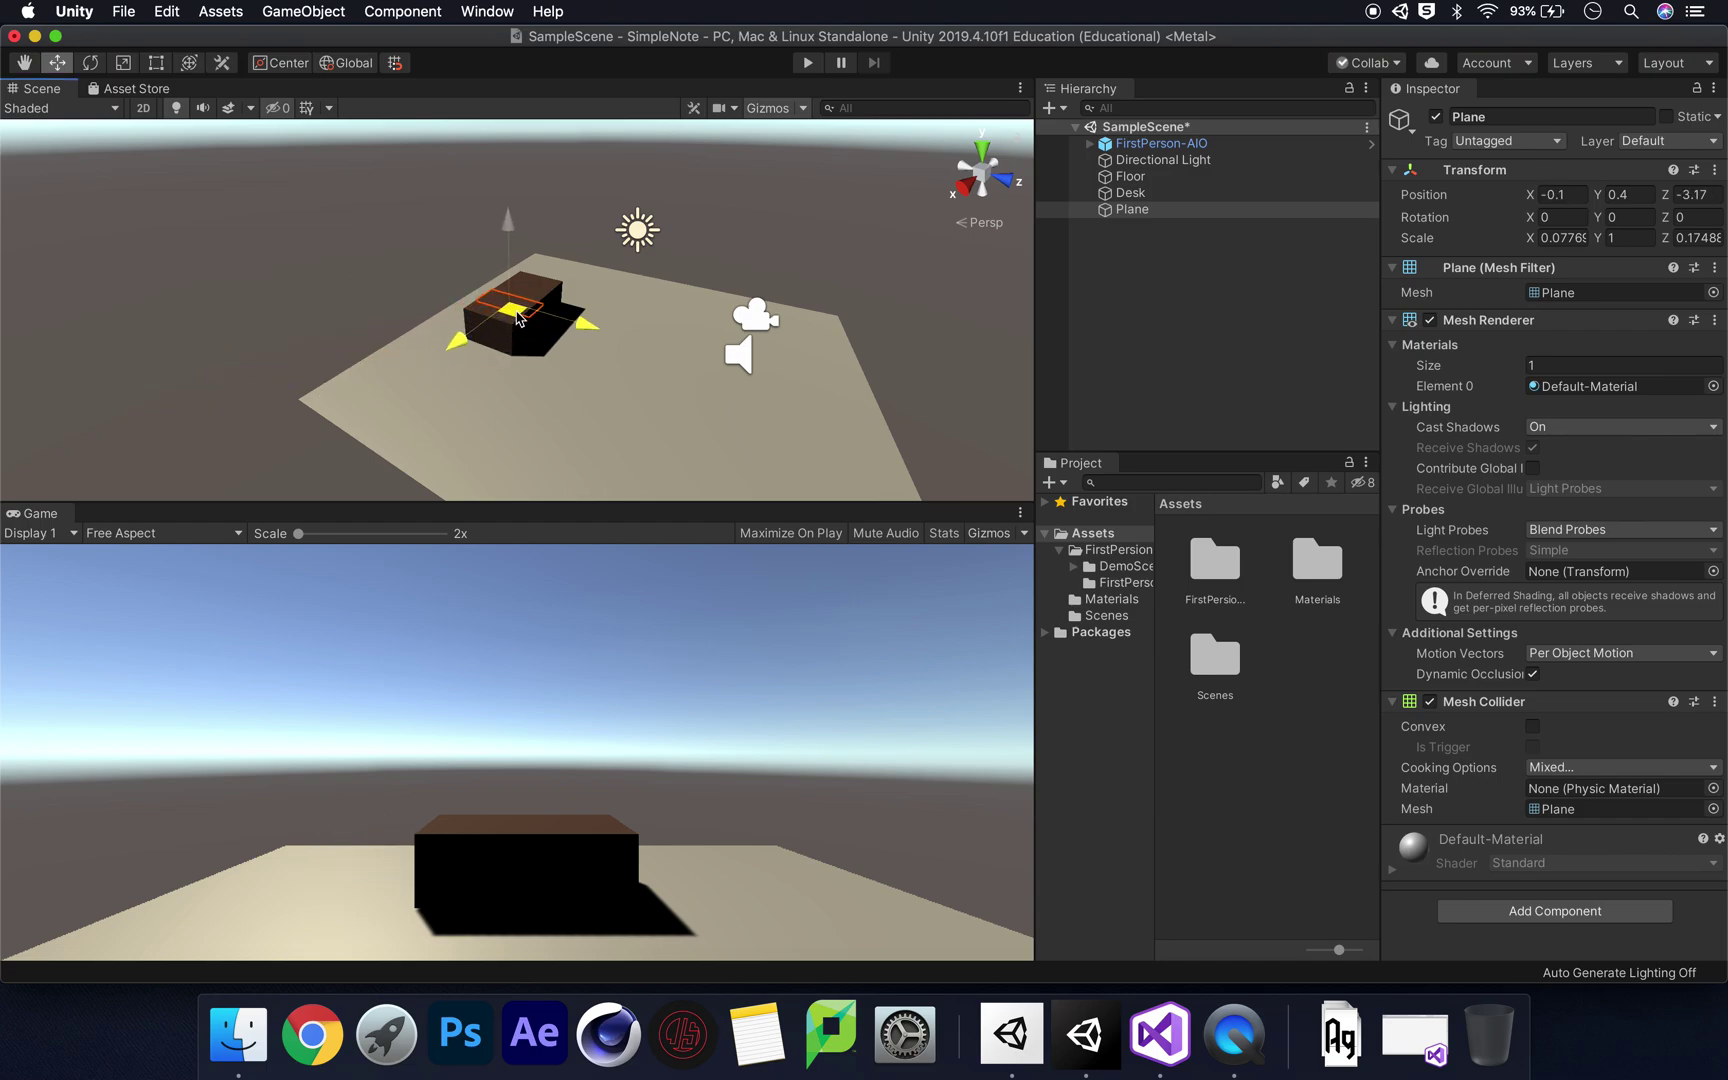
left_click_drag(508, 226, 508, 205)
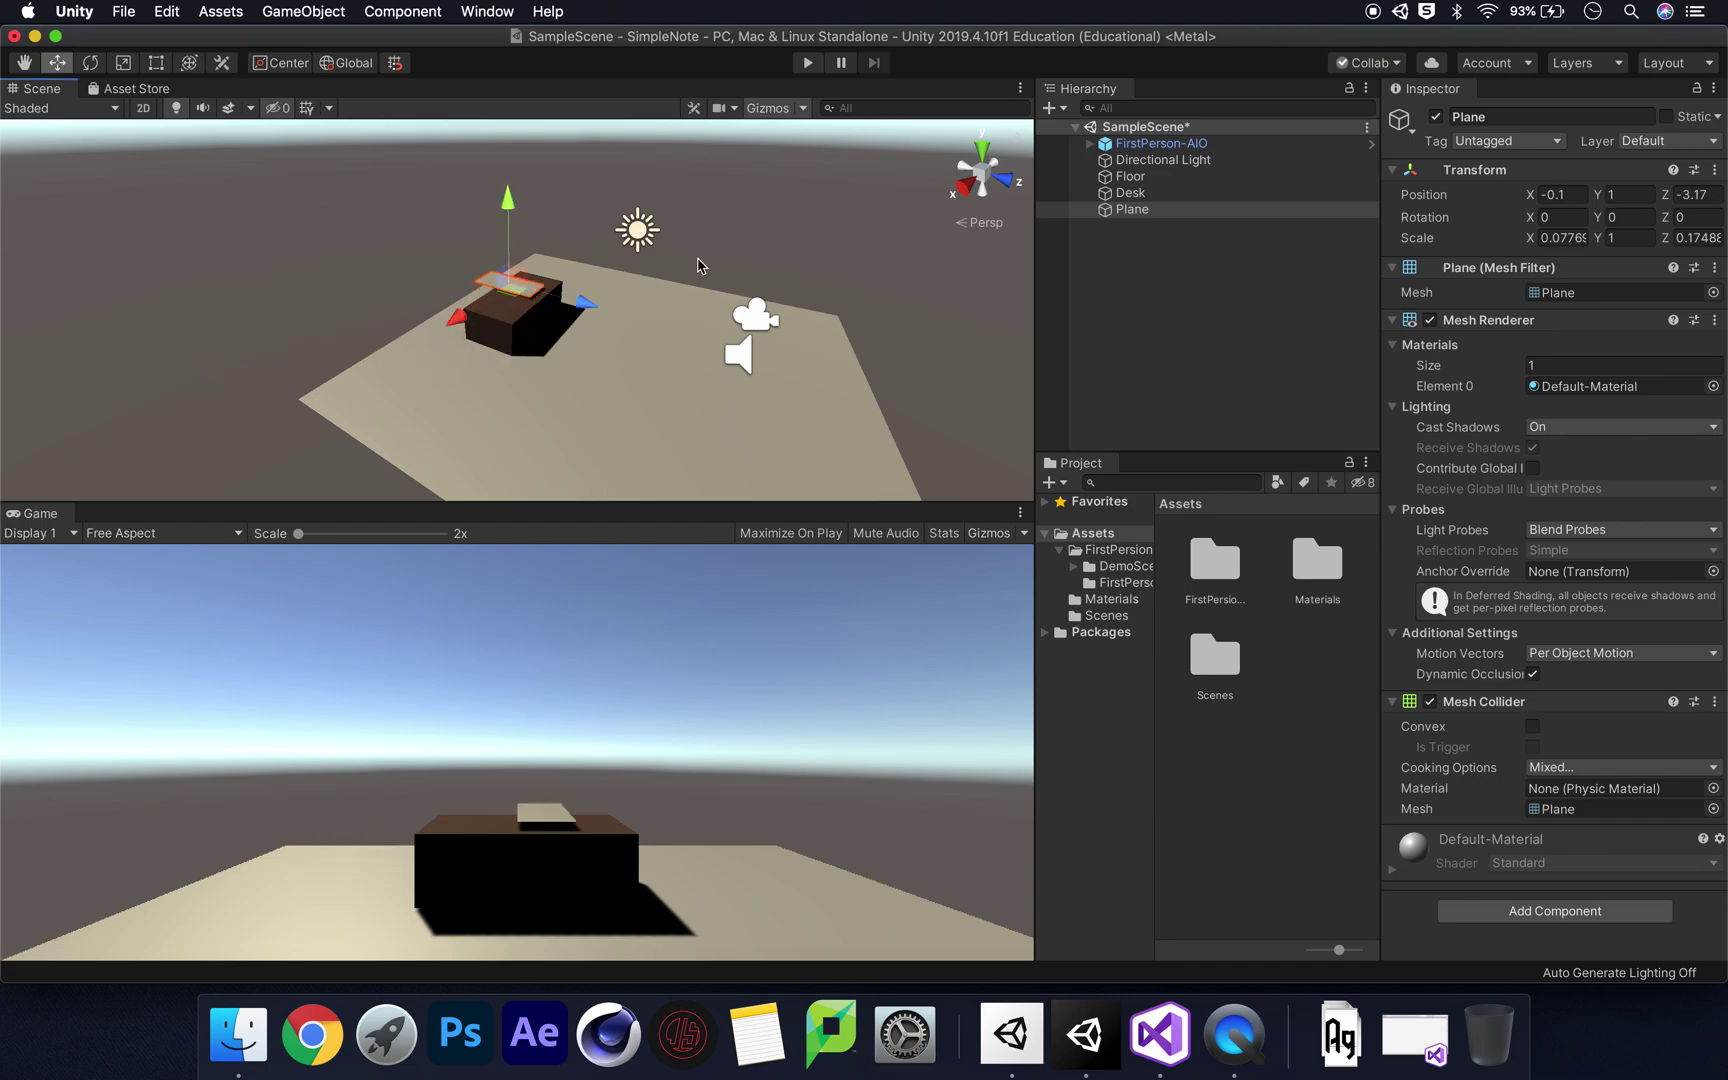
double_click(1189, 209)
left_click(156, 62)
left_click_drag(447, 263, 619, 319)
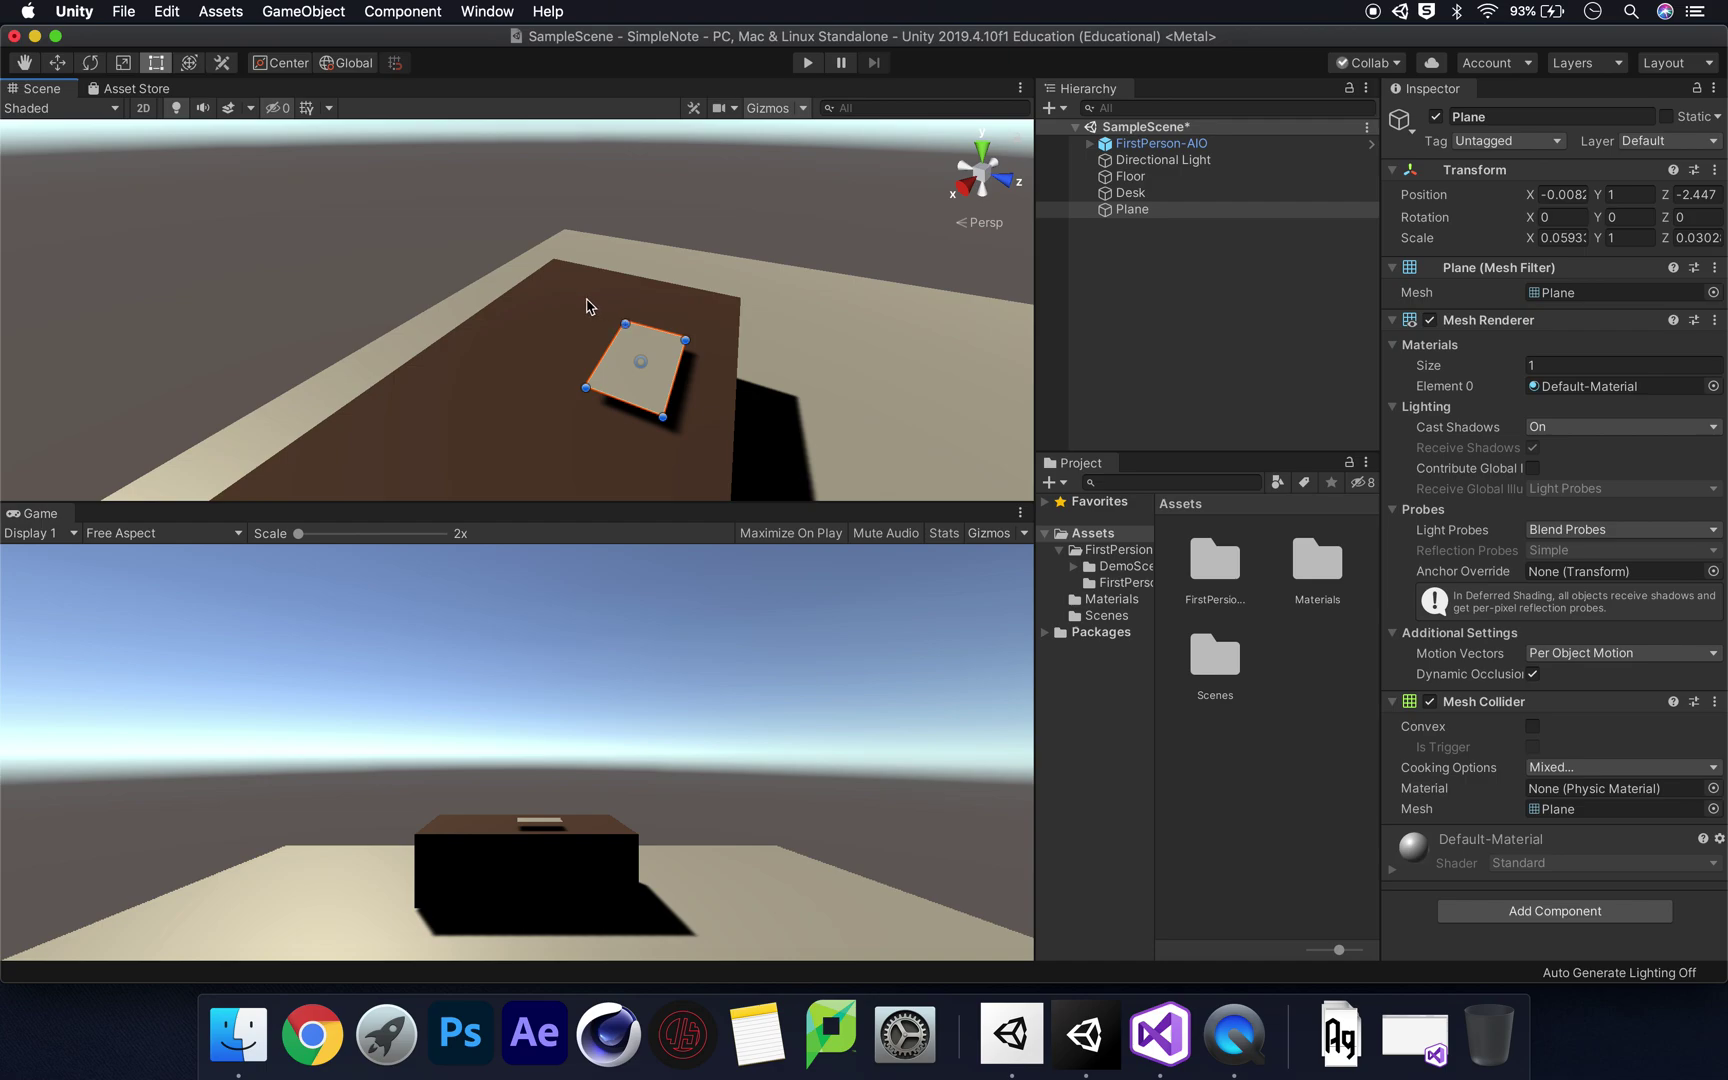
left_click(57, 63)
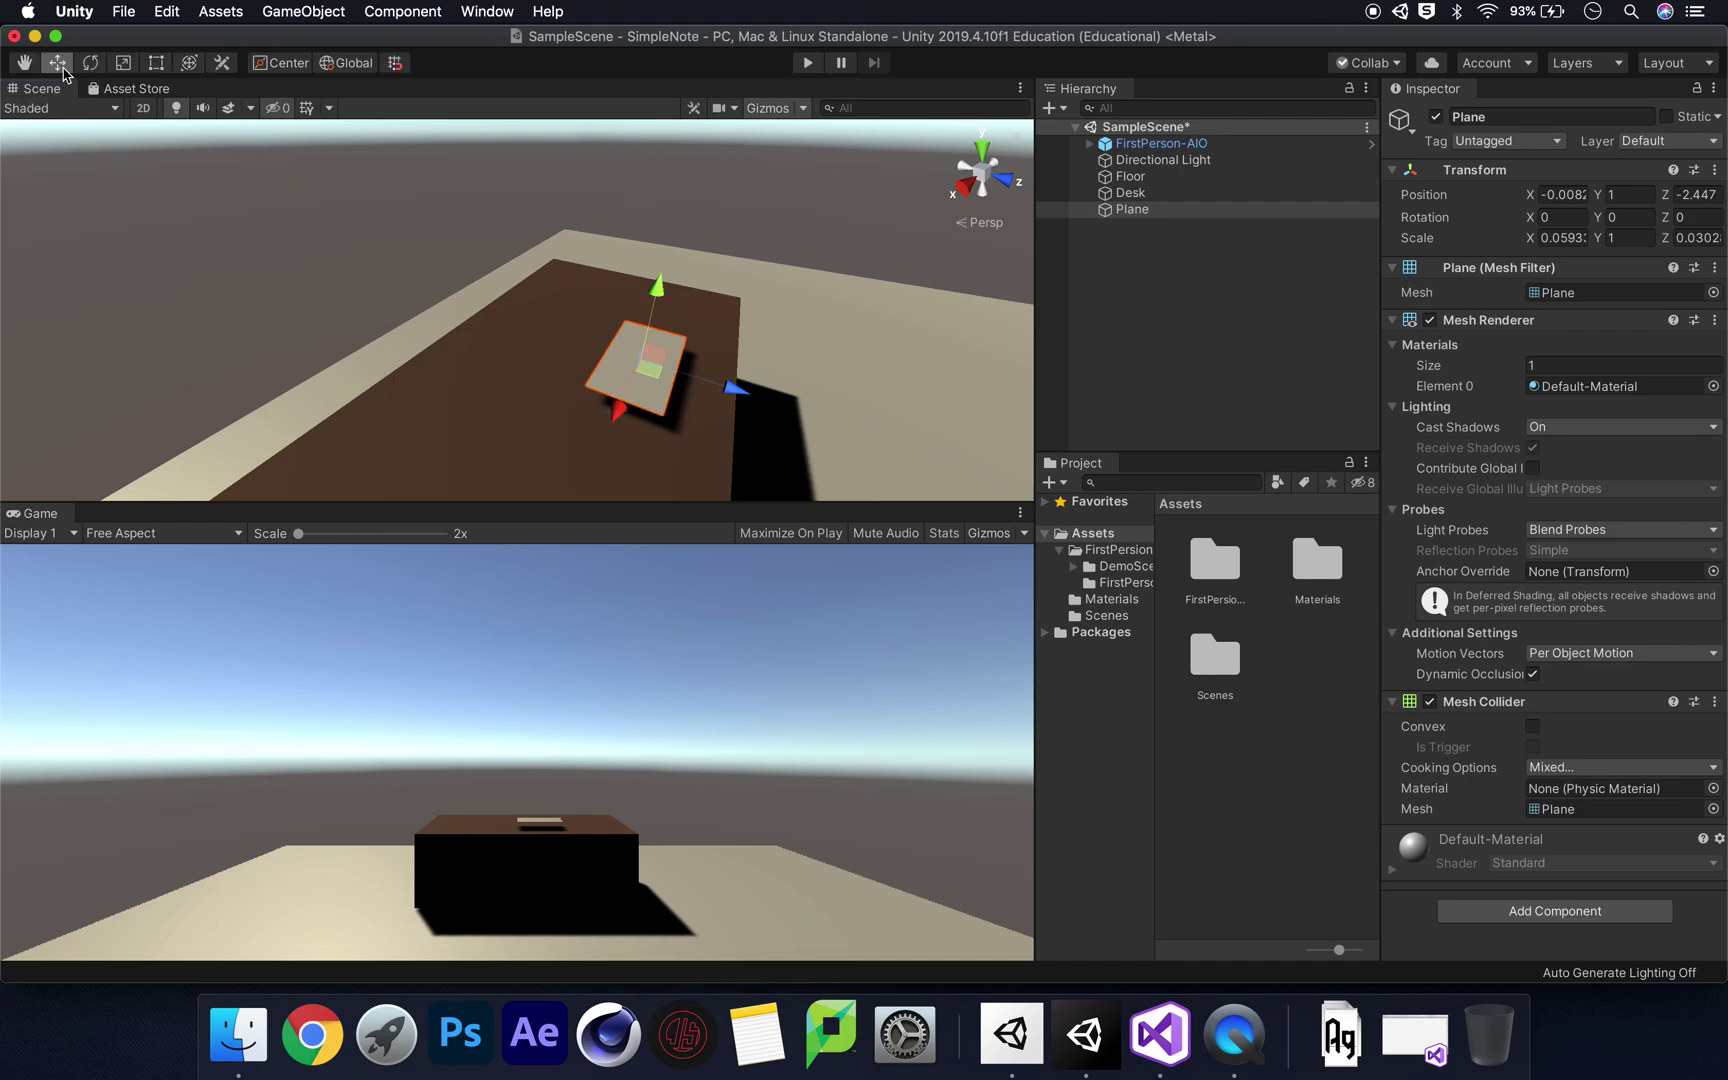
left_click_drag(657, 289, 657, 302)
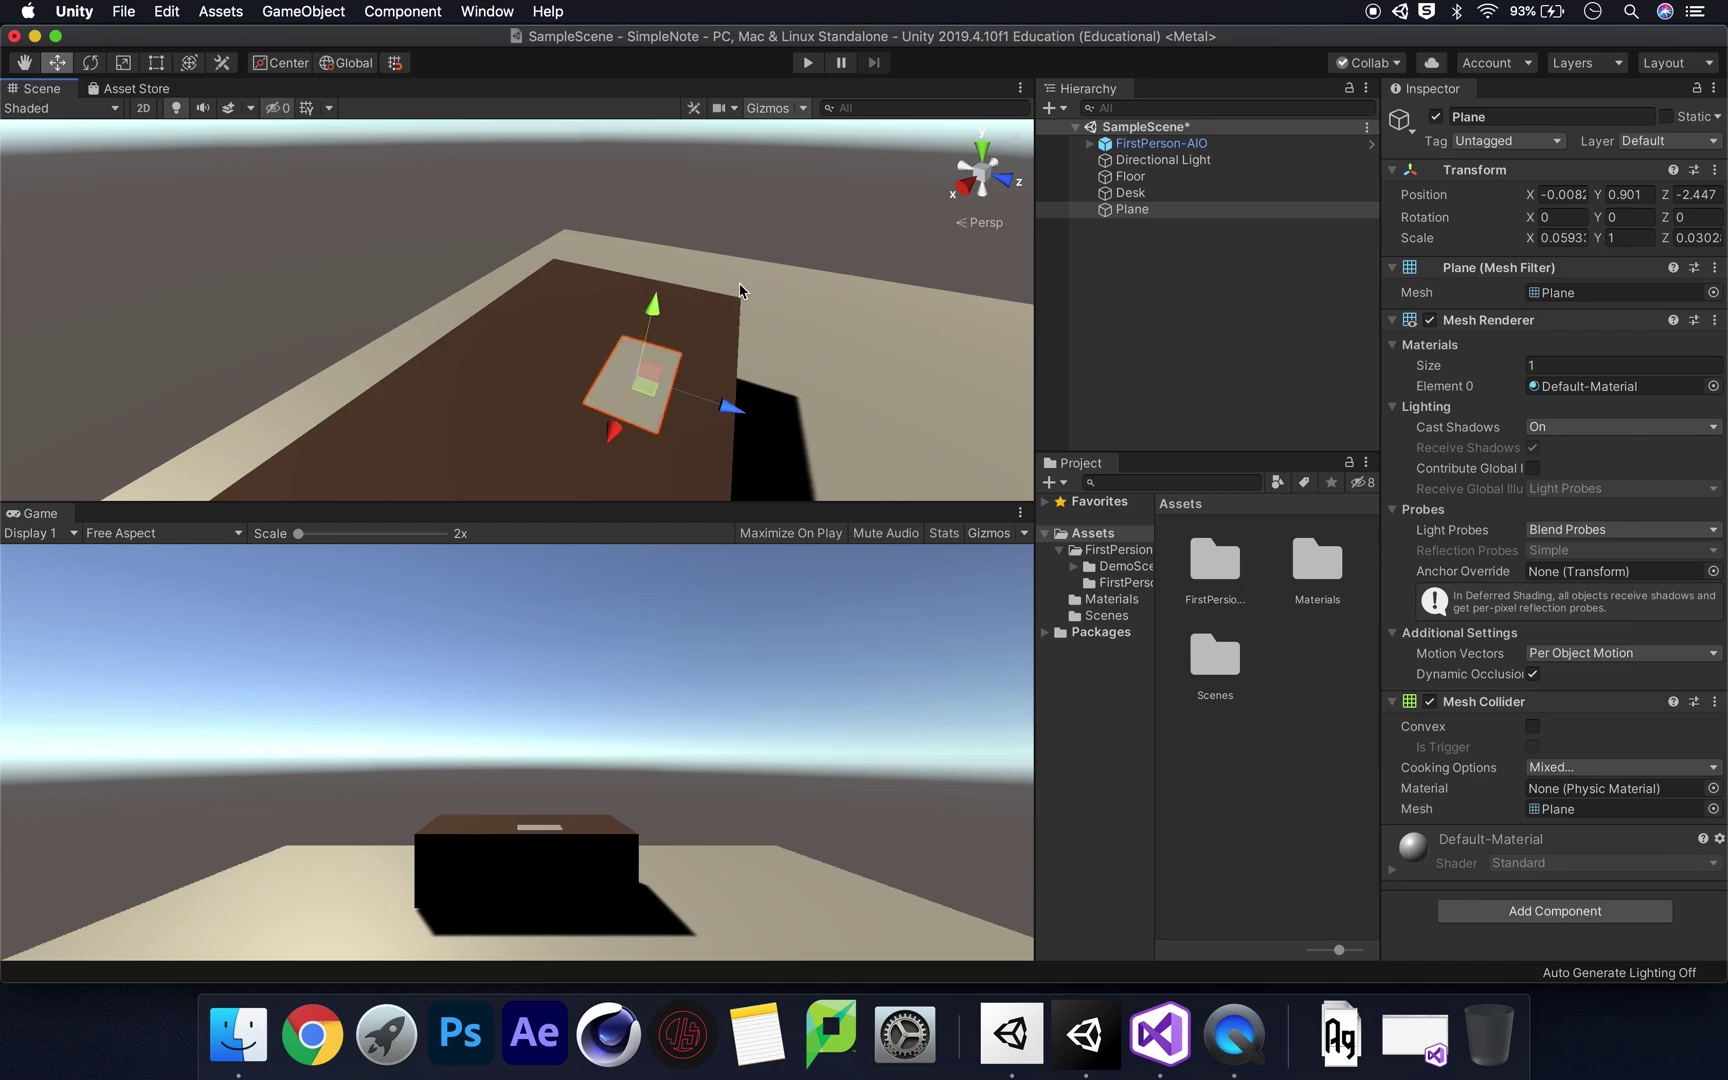
- Rename the plane to Telegram
left_click(1177, 211)
left_click(1508, 117)
type("Telegram")
key("Return")
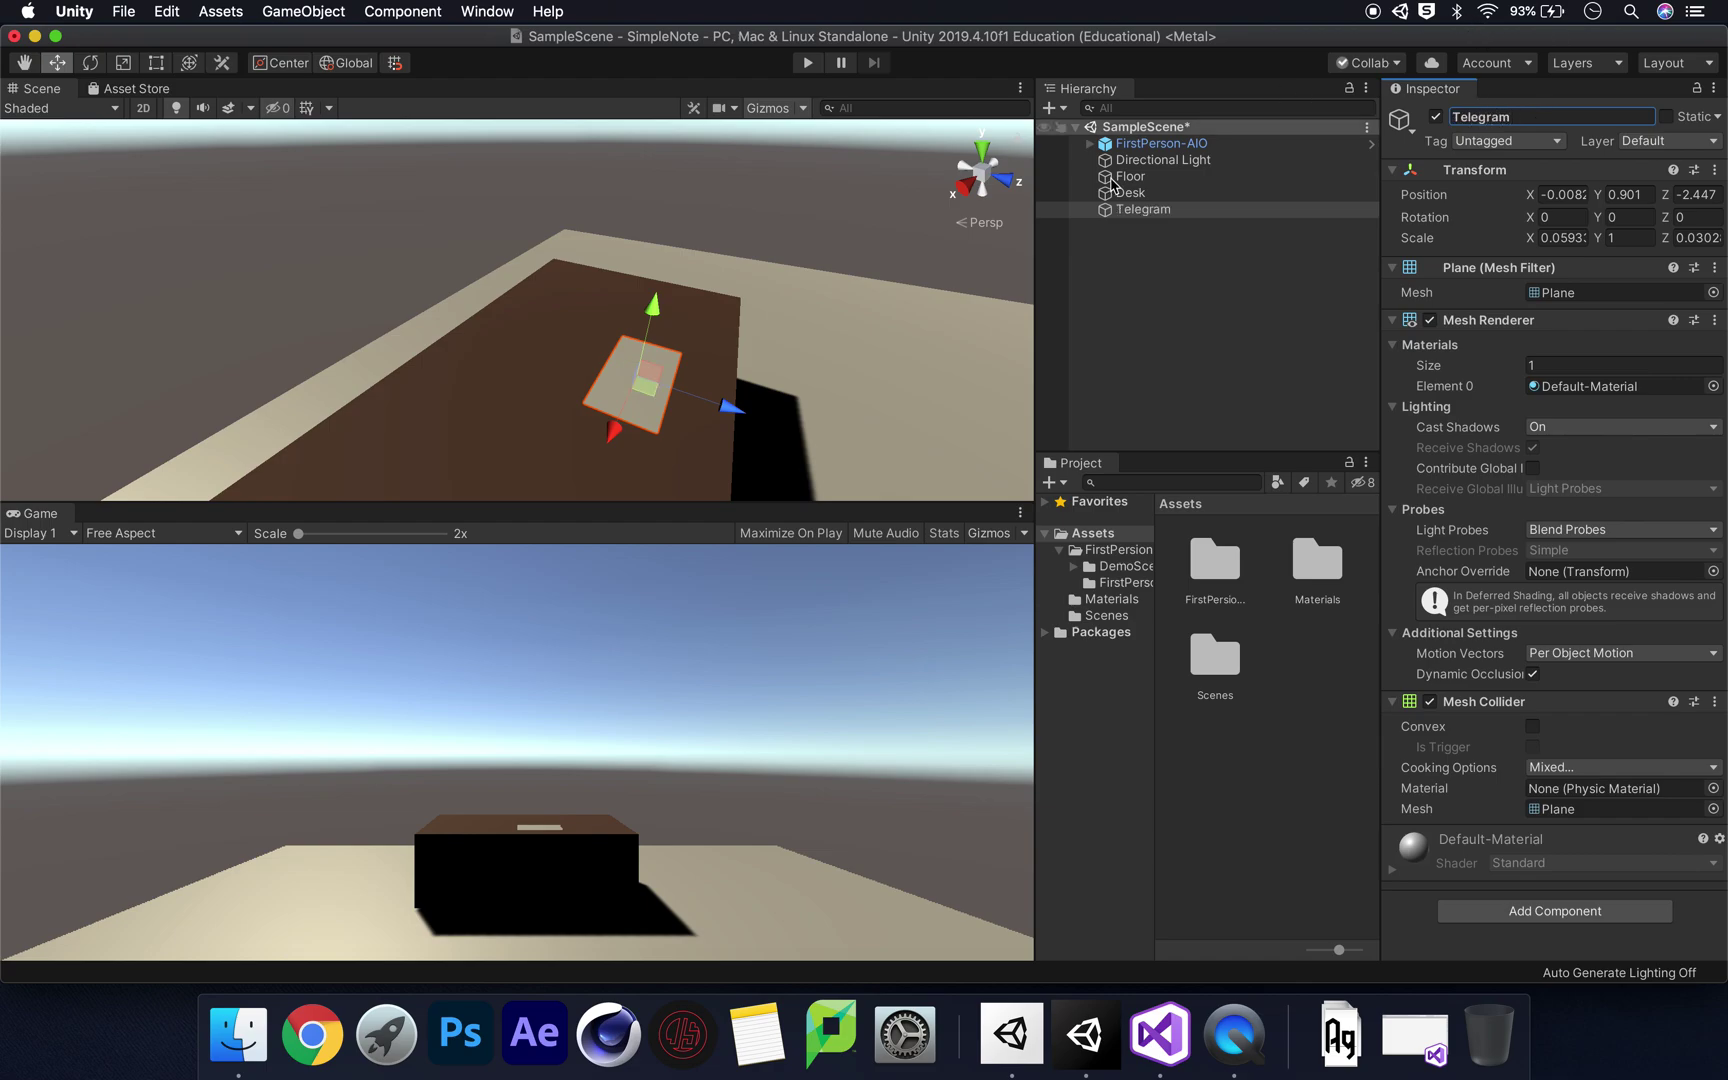
left_click_drag(770, 356, 689, 343, "alt")
scroll(690, 342, "down", 3)
scroll(690, 342, "up", 3)
scroll(692, 340, "down", 4)
scroll(660, 360, "down", 1)
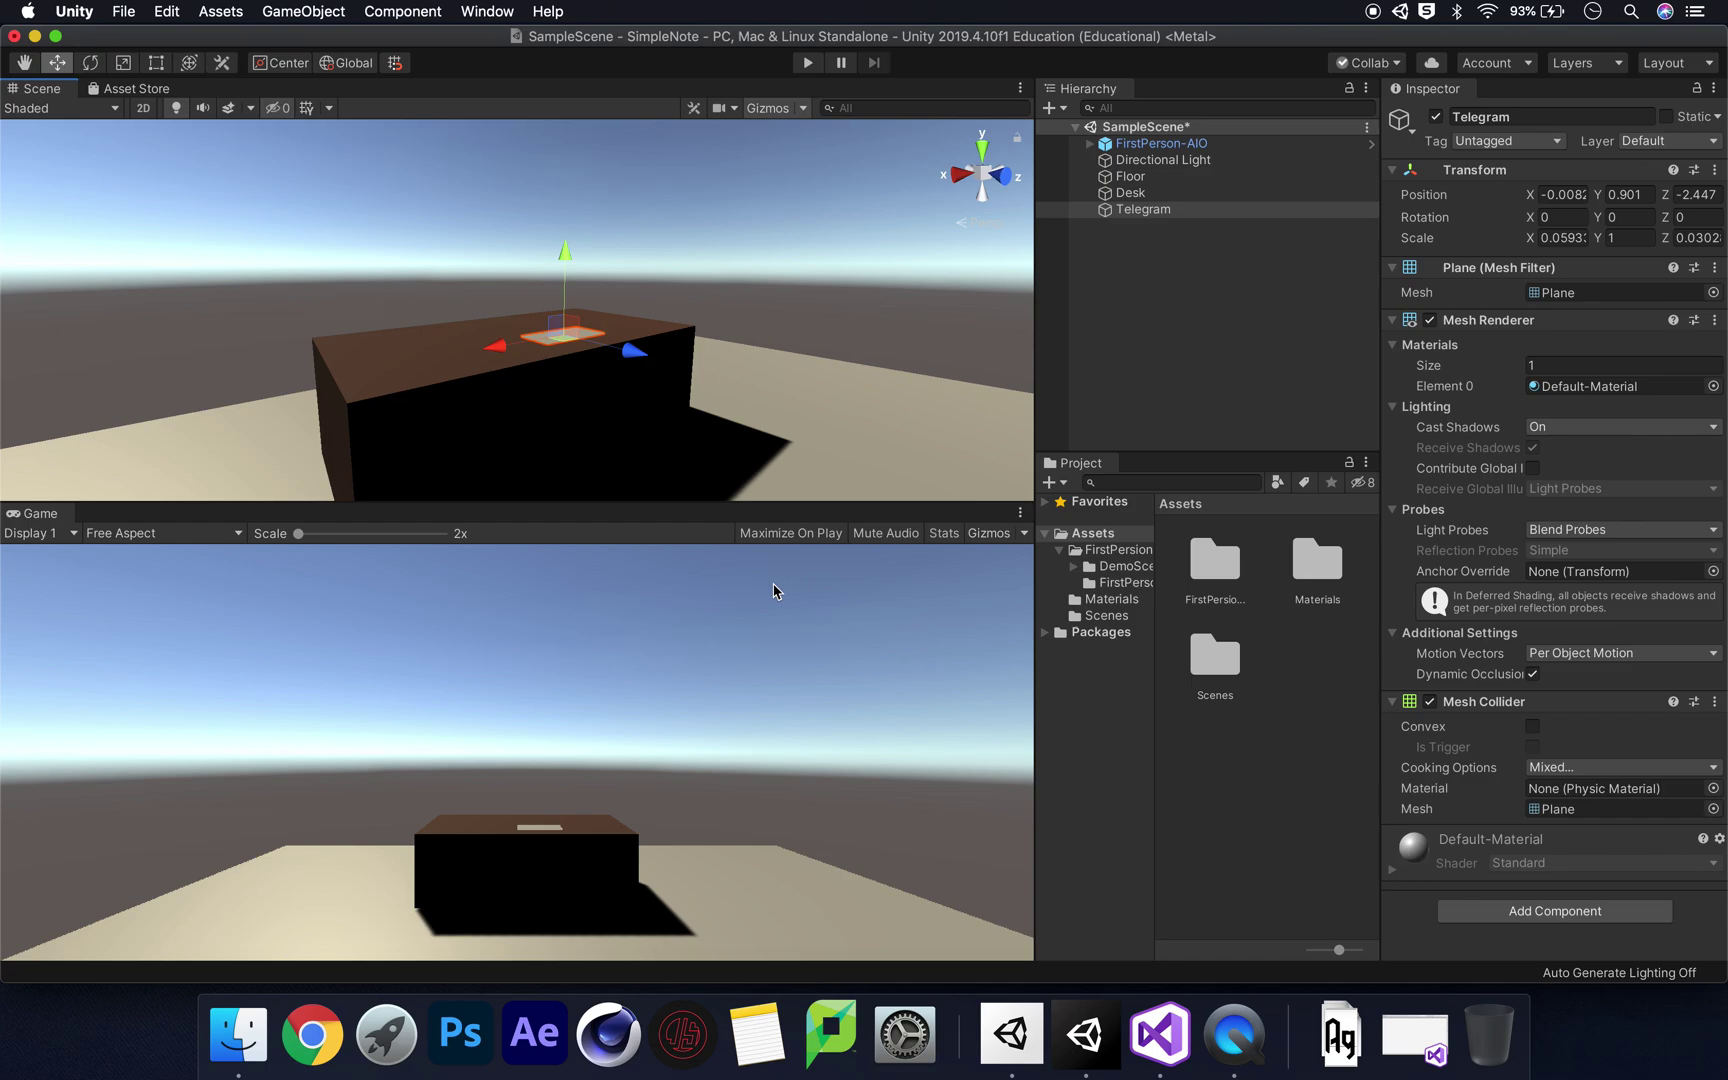
- Open Finder on the Desktop folder and Quick Look preview telegram.png
right_click(238, 1033)
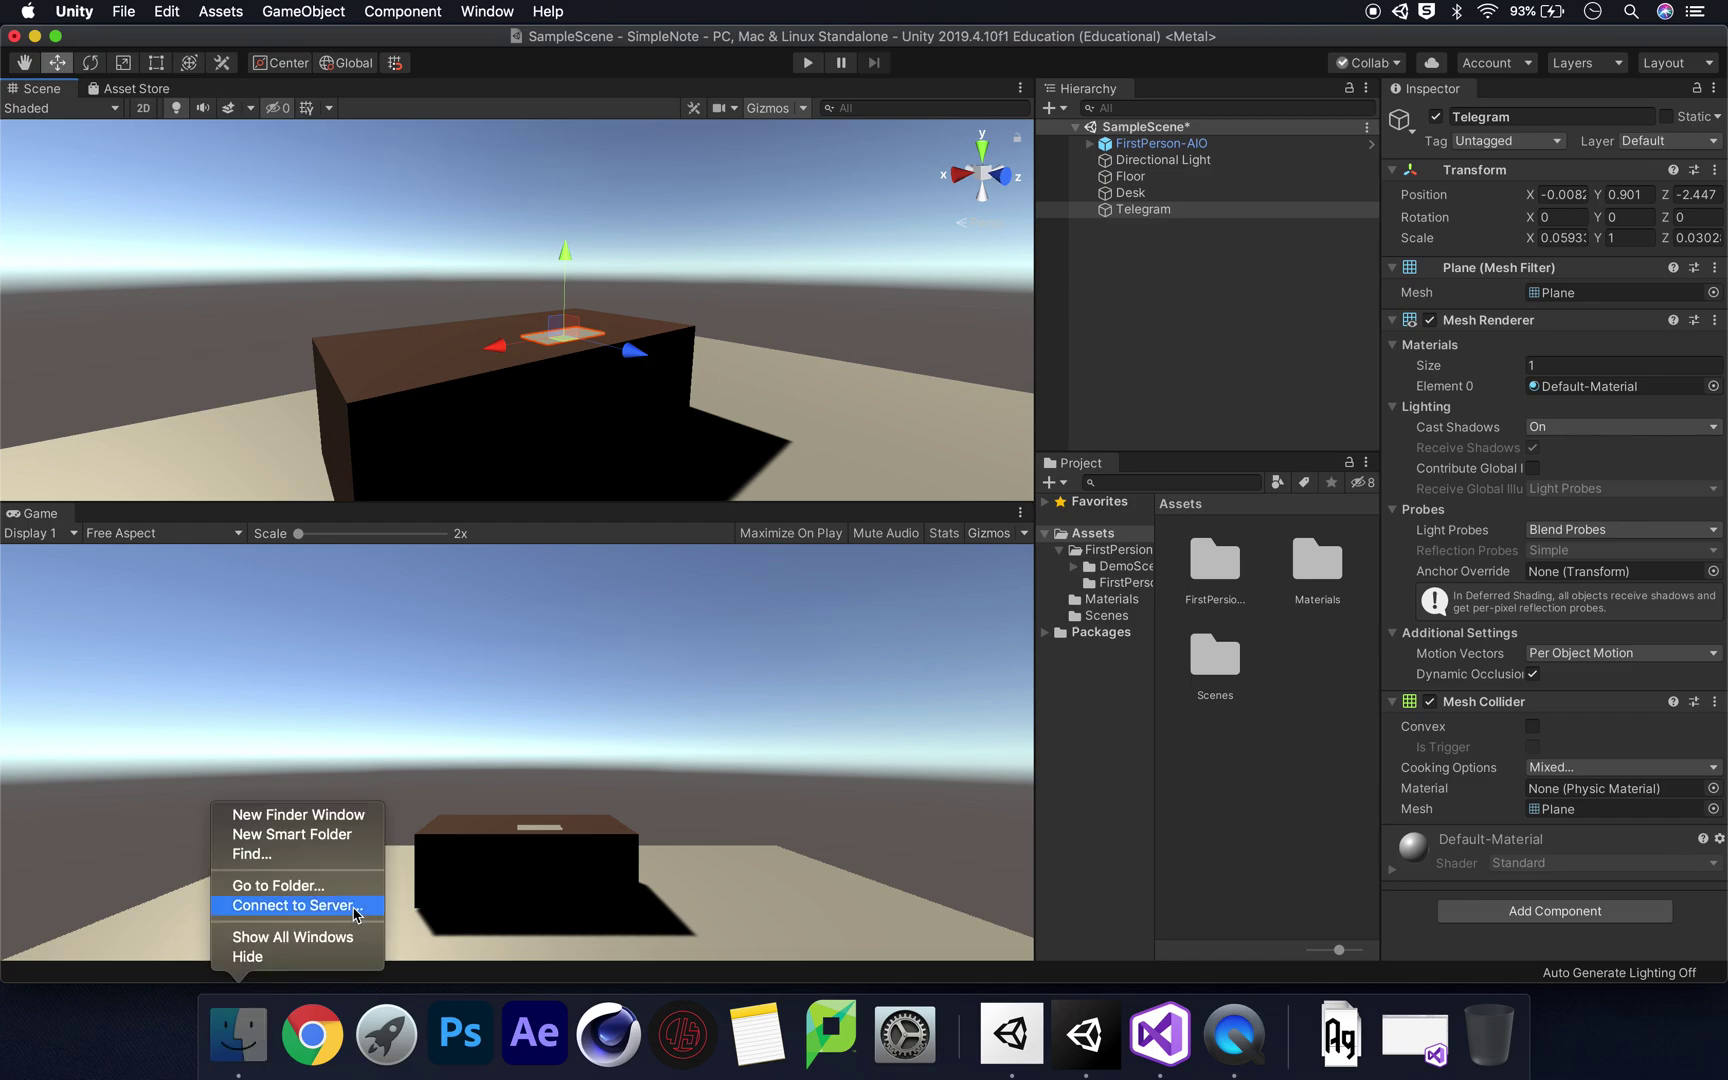
left_click(233, 1030)
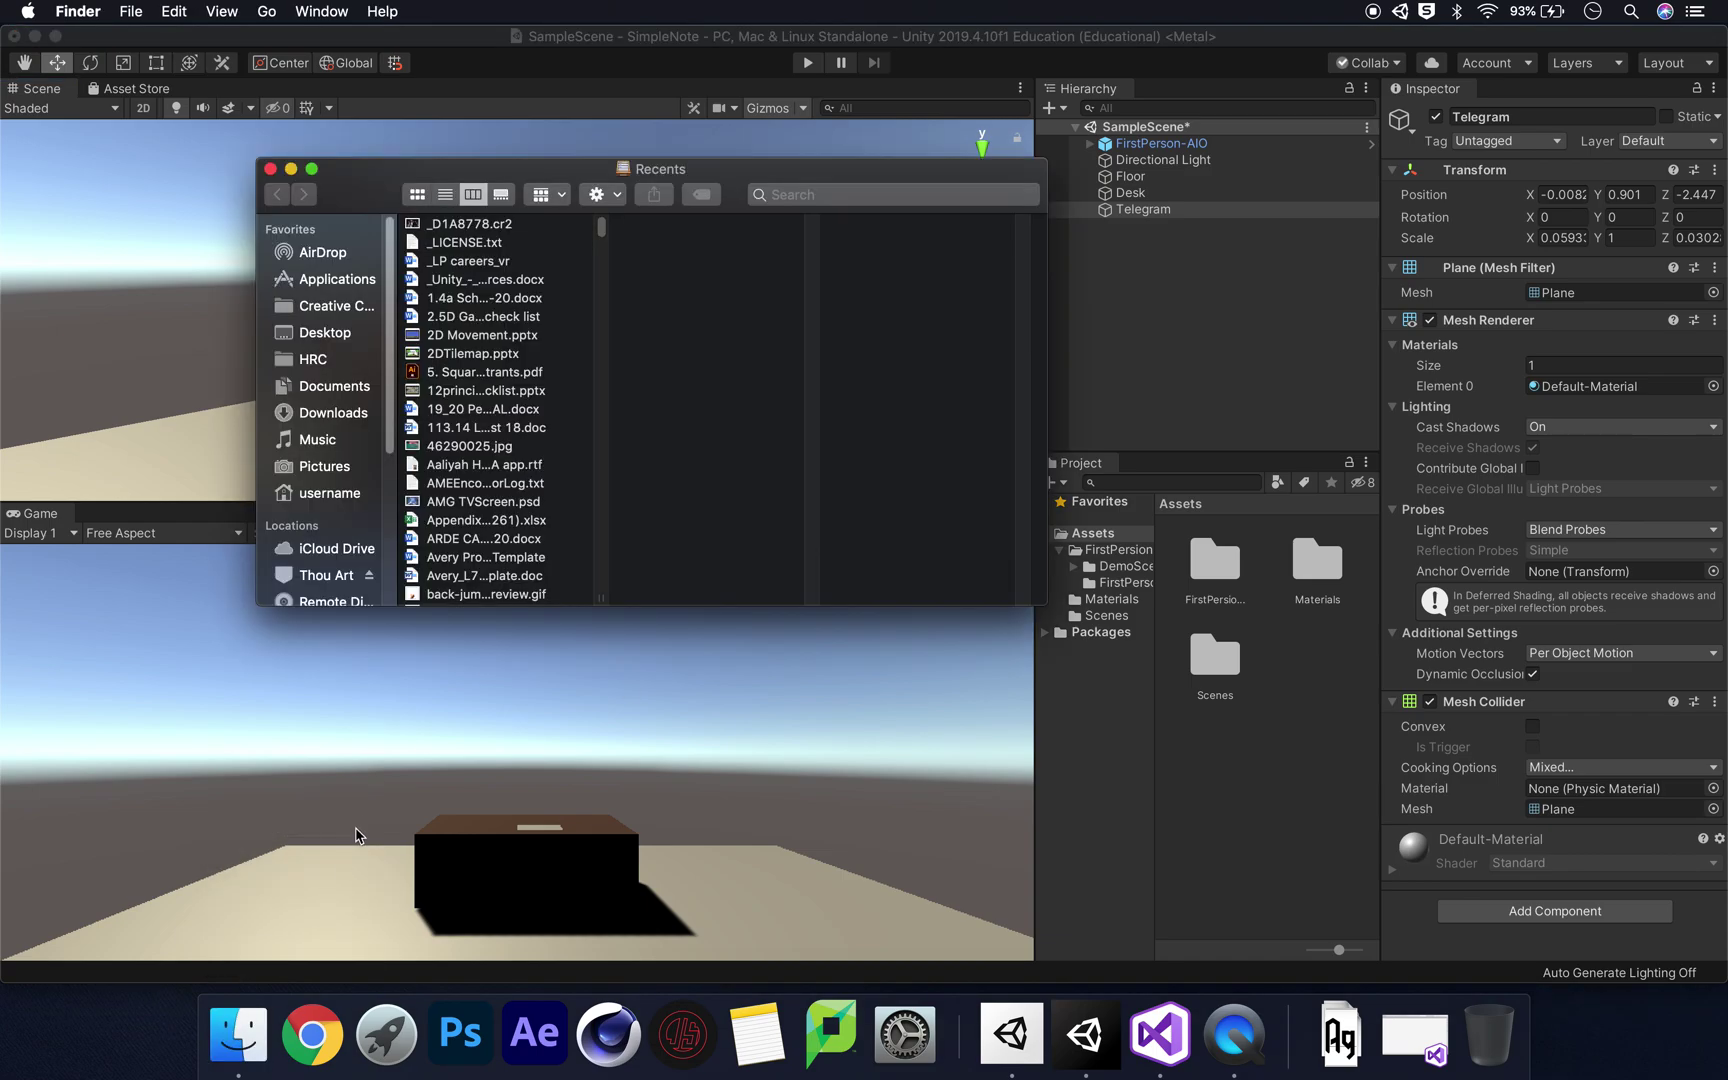
left_click(325, 335)
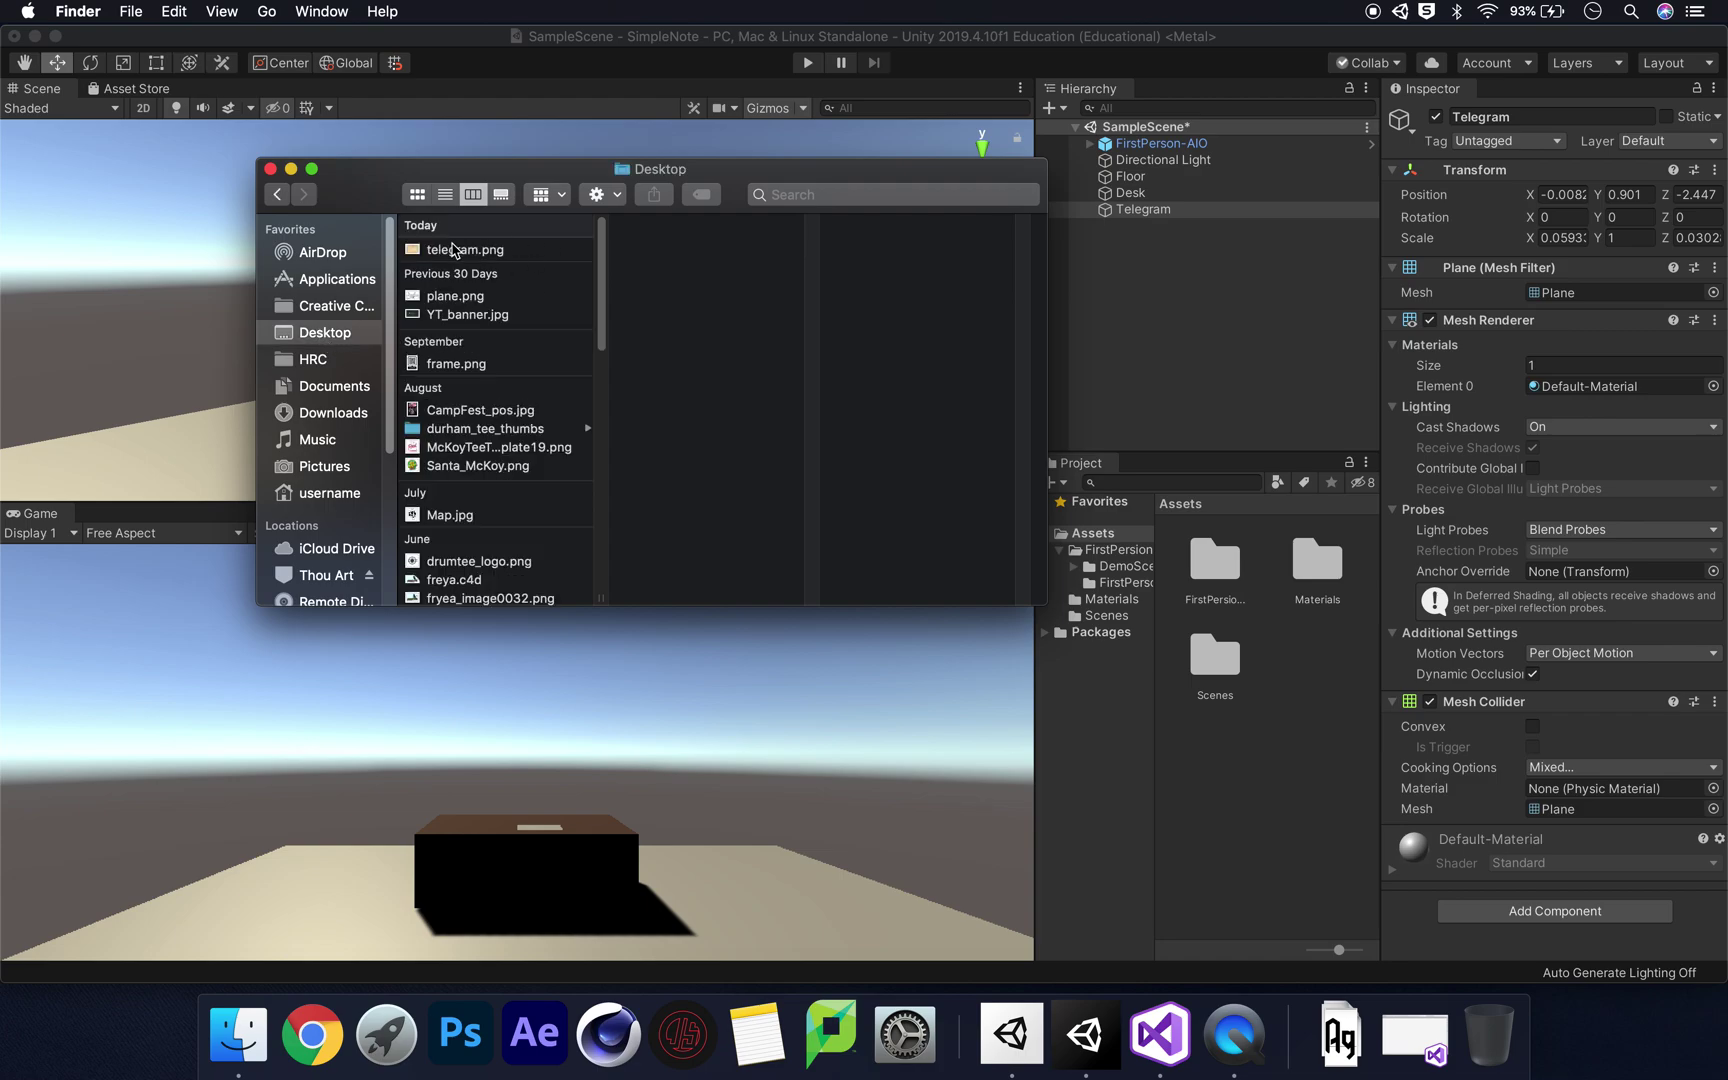
left_click(457, 250)
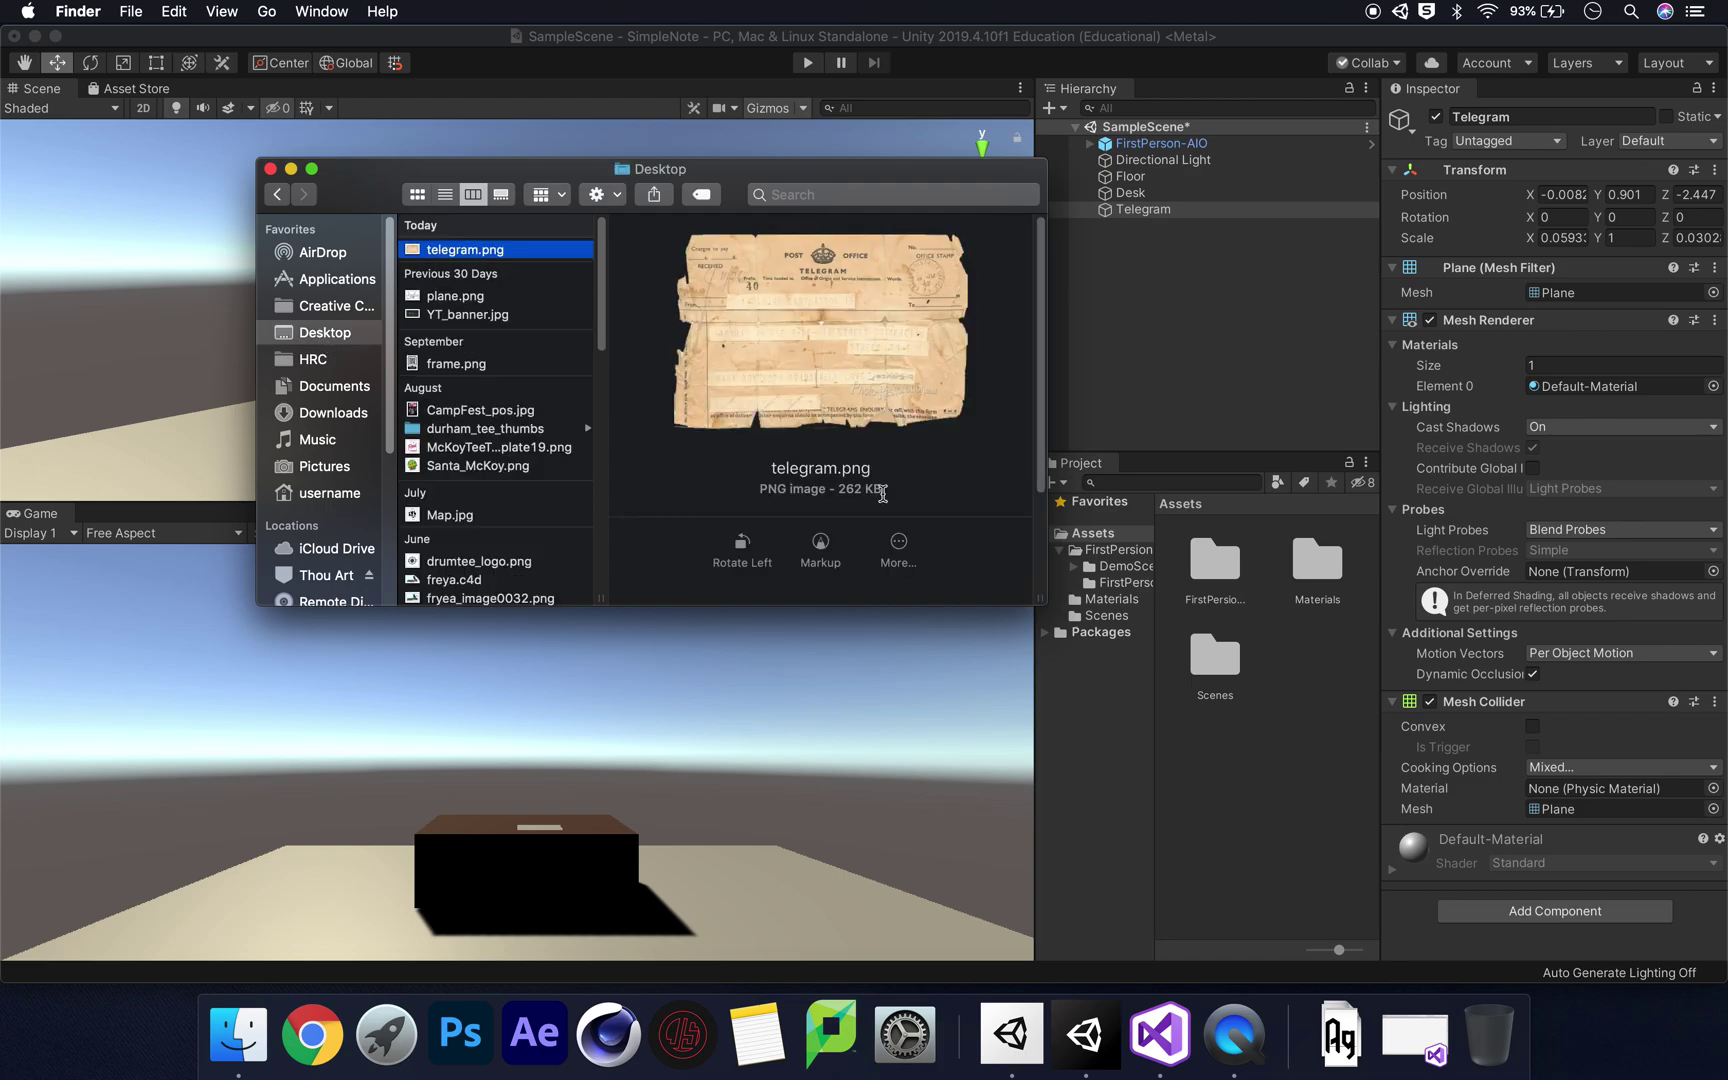
key("space")
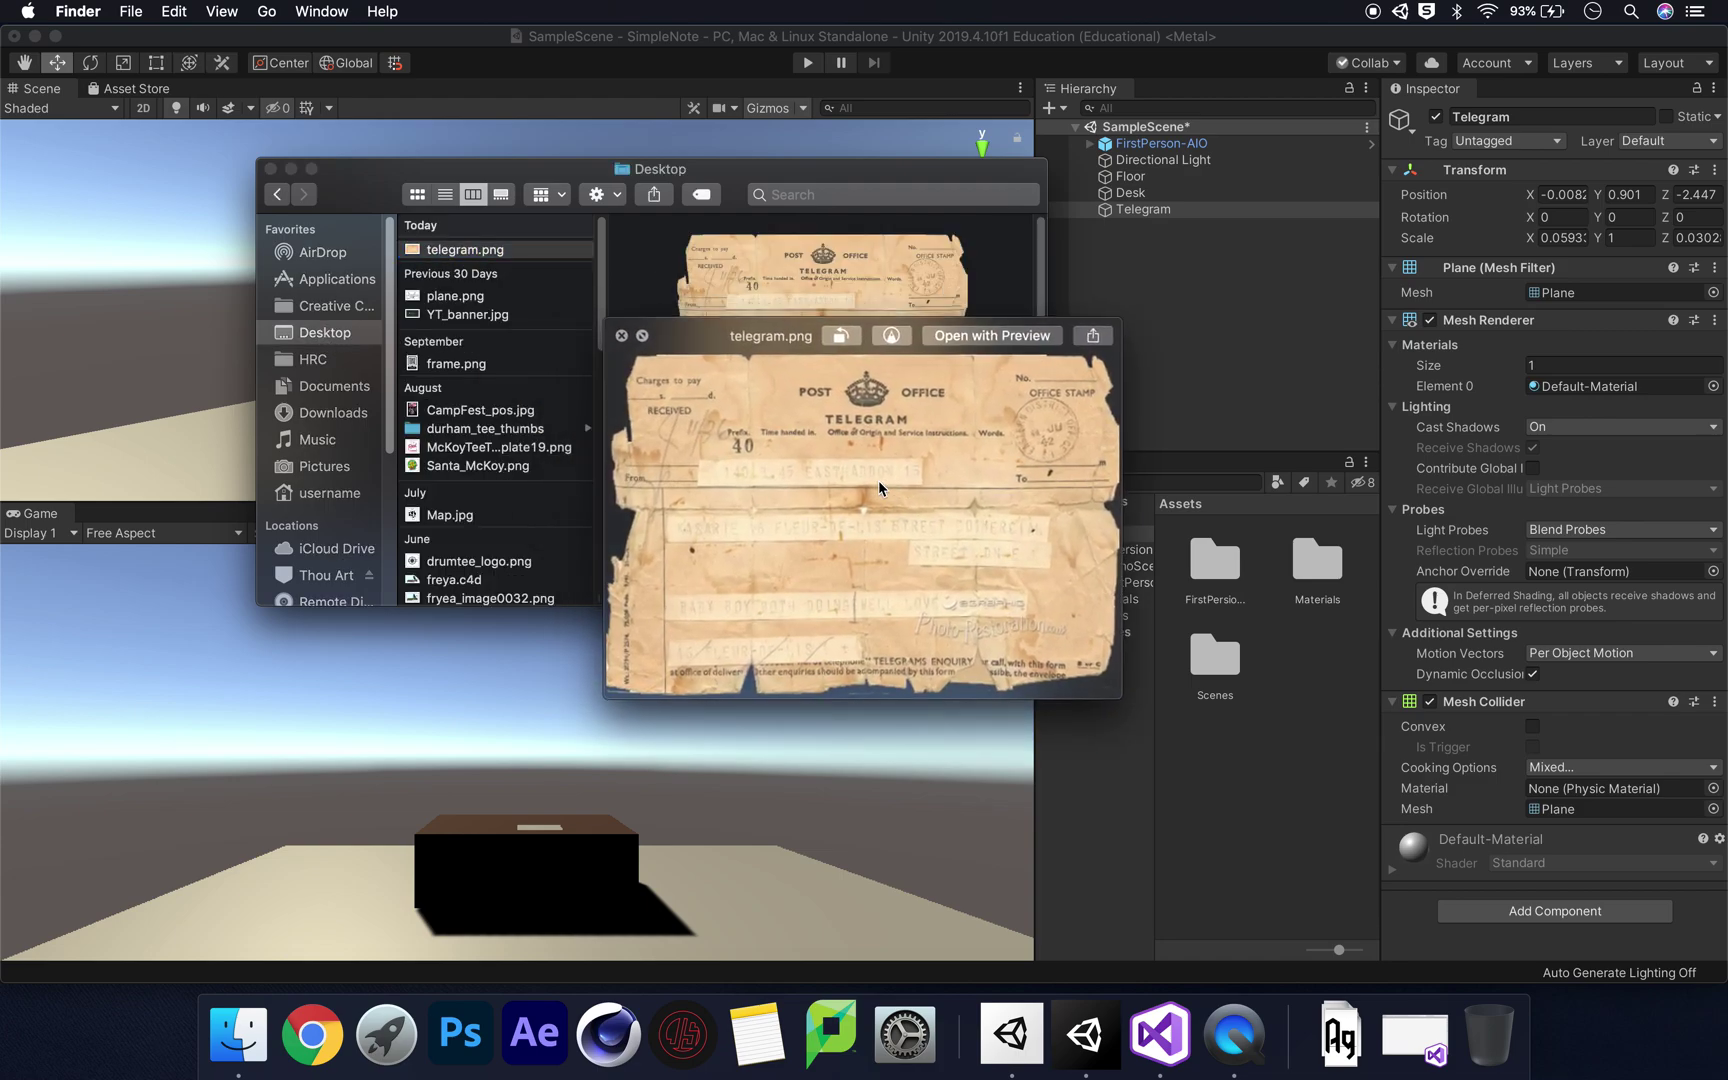
left_click_drag(714, 320, 683, 248)
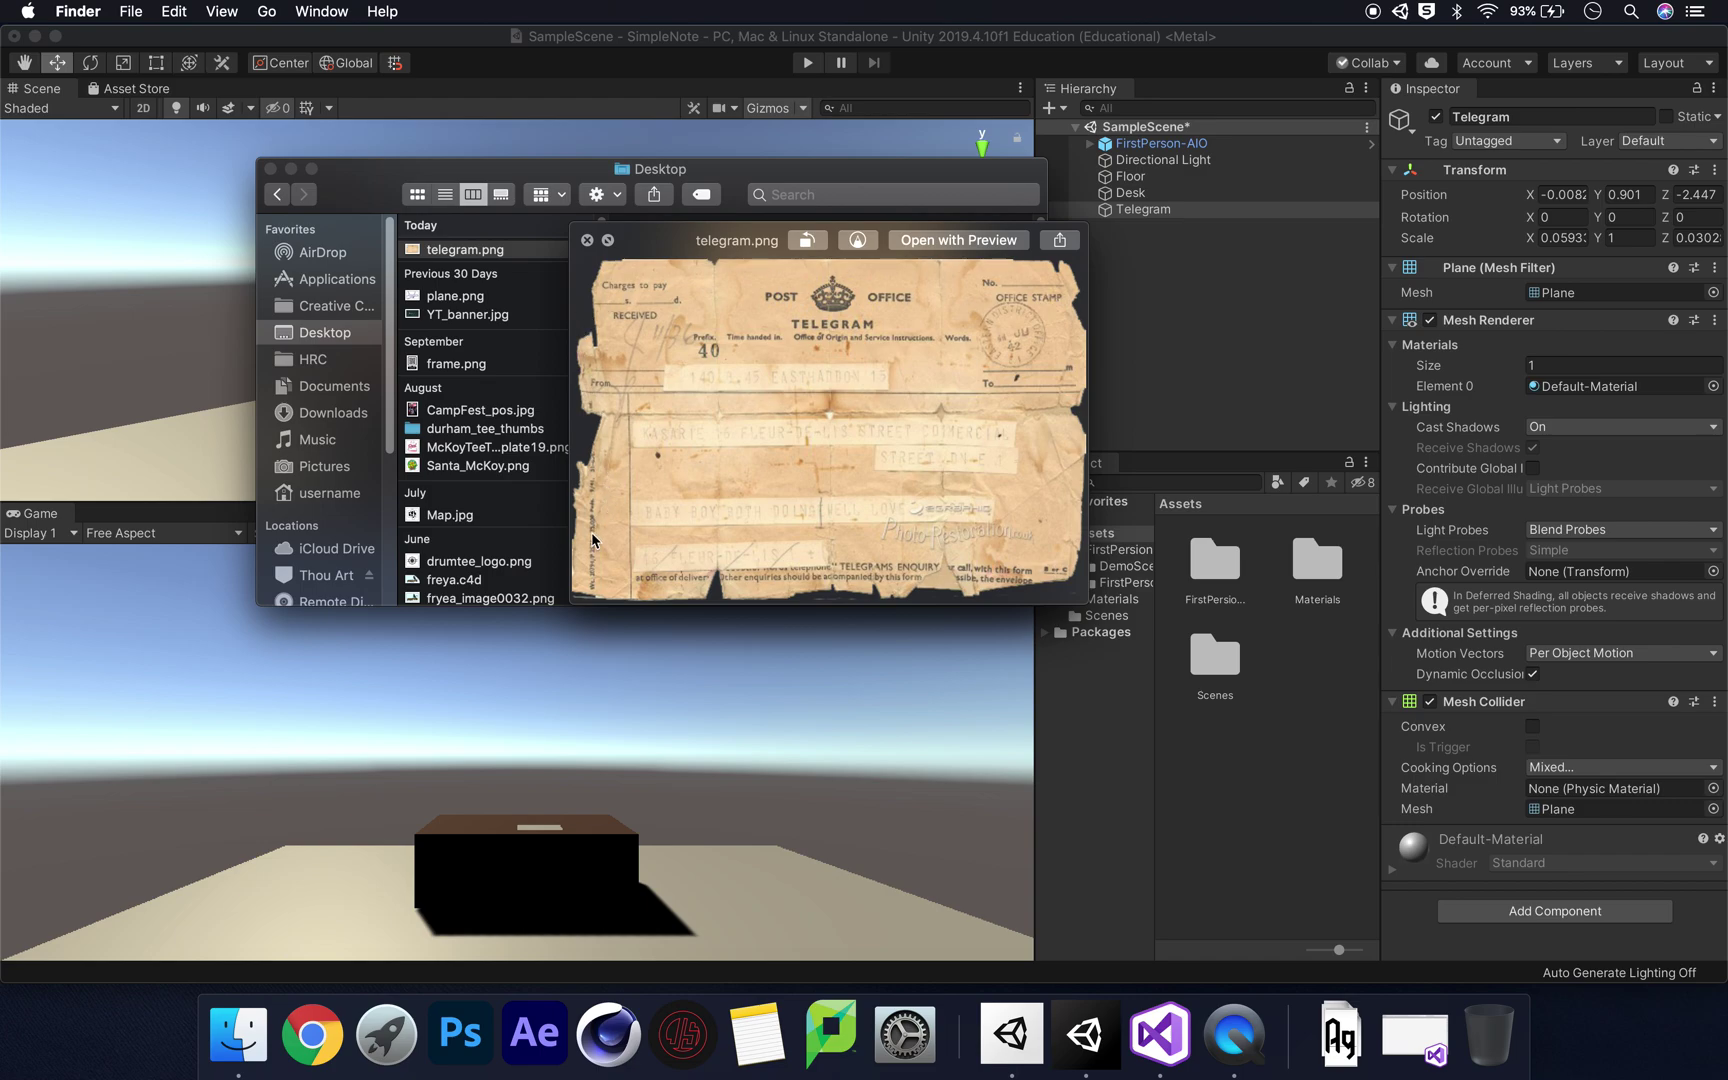
left_click(588, 241)
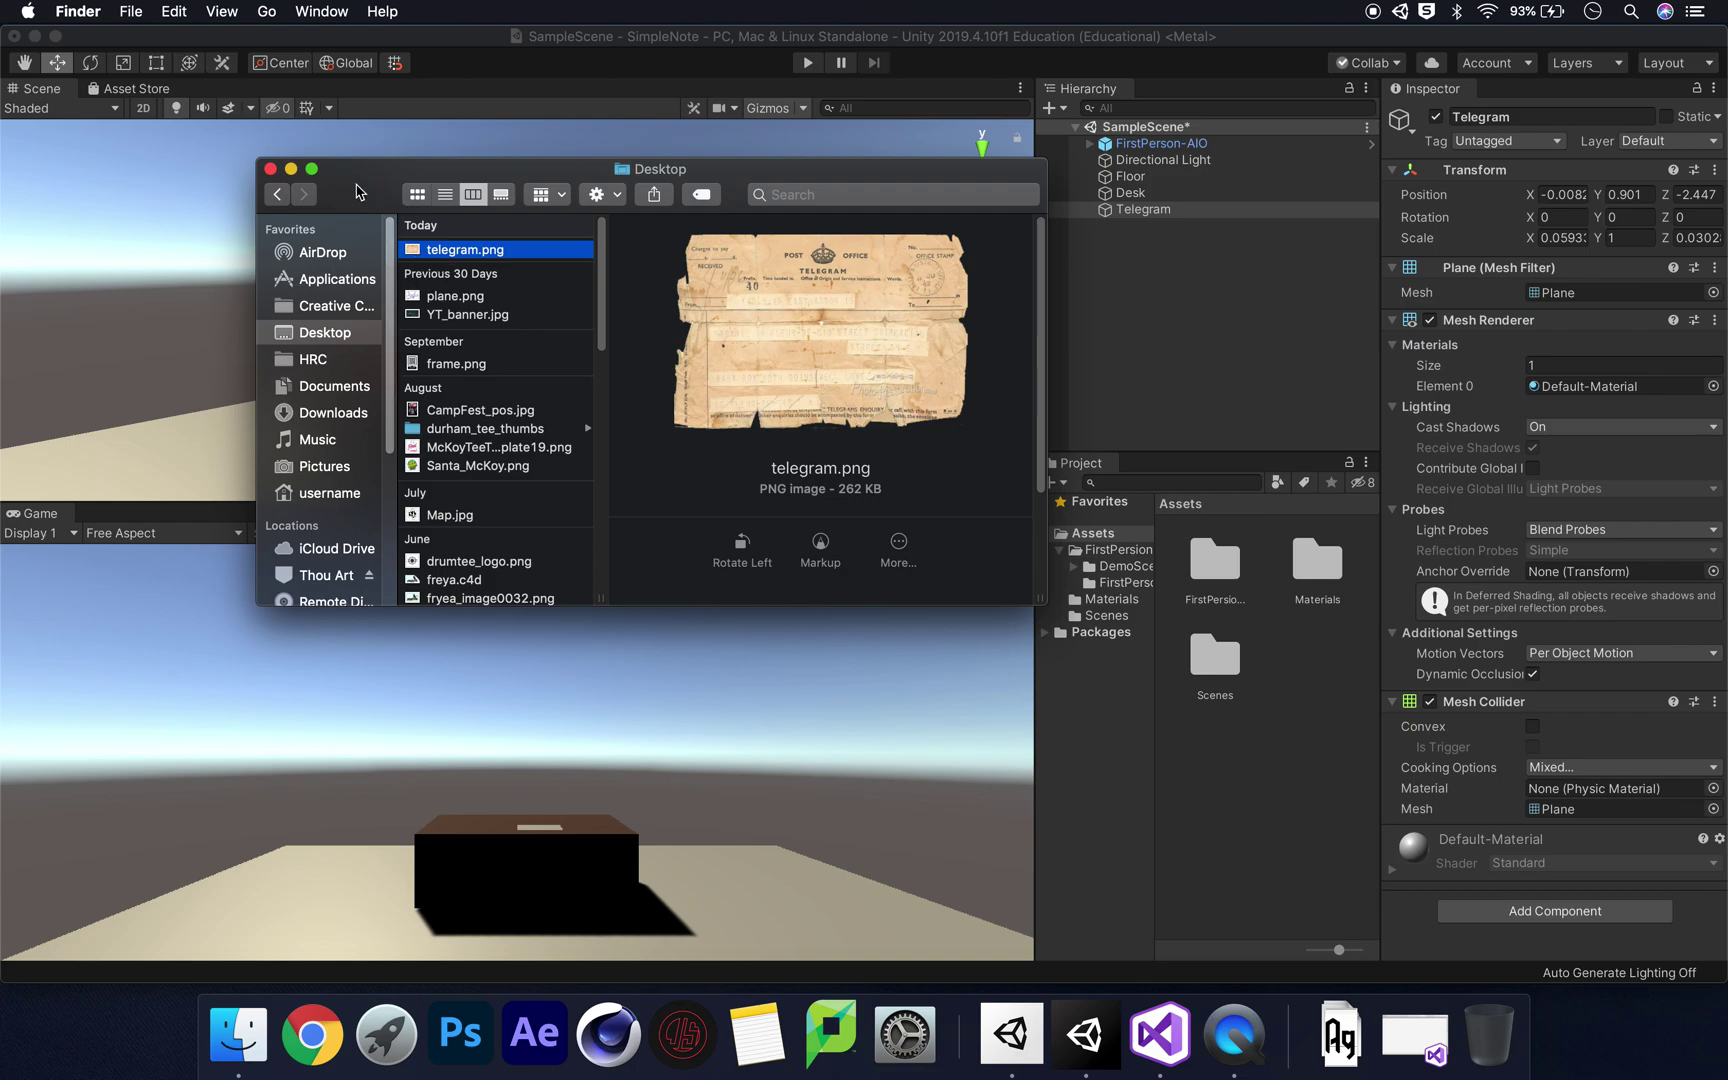
- Create a Textures folder in Assets and open it
right_click(1290, 686)
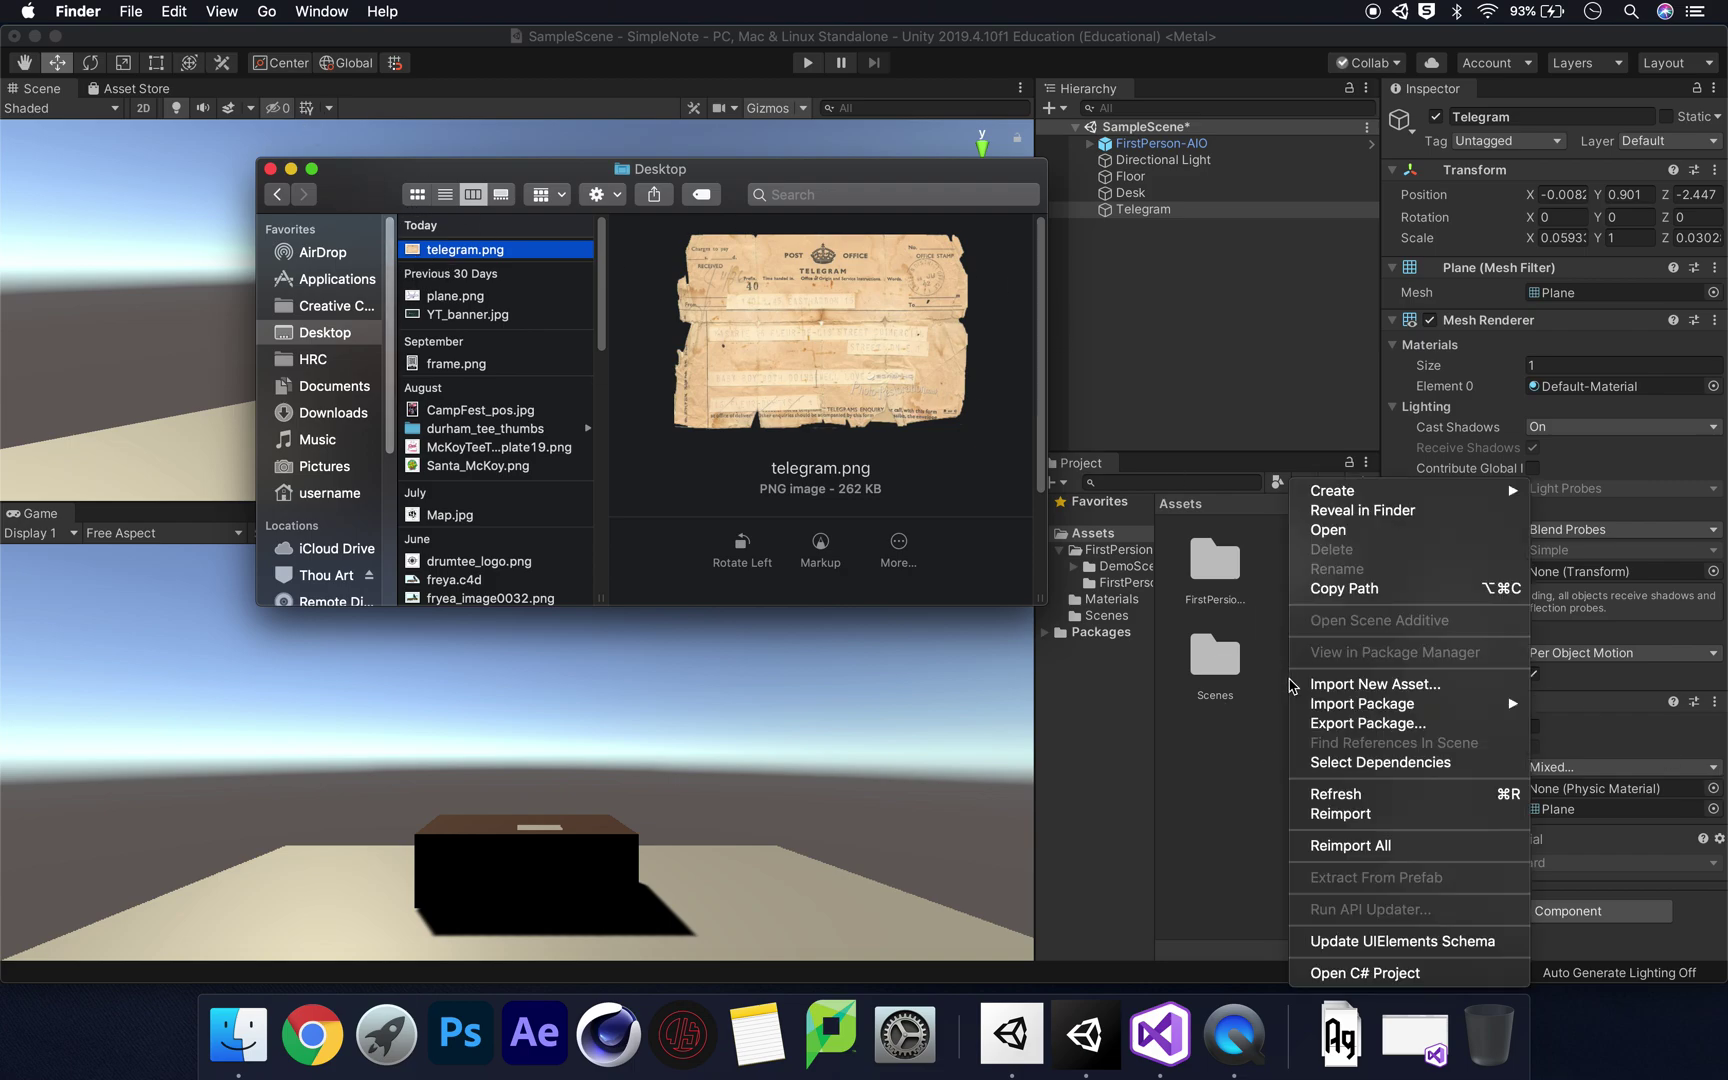
mouse_move(1385, 495)
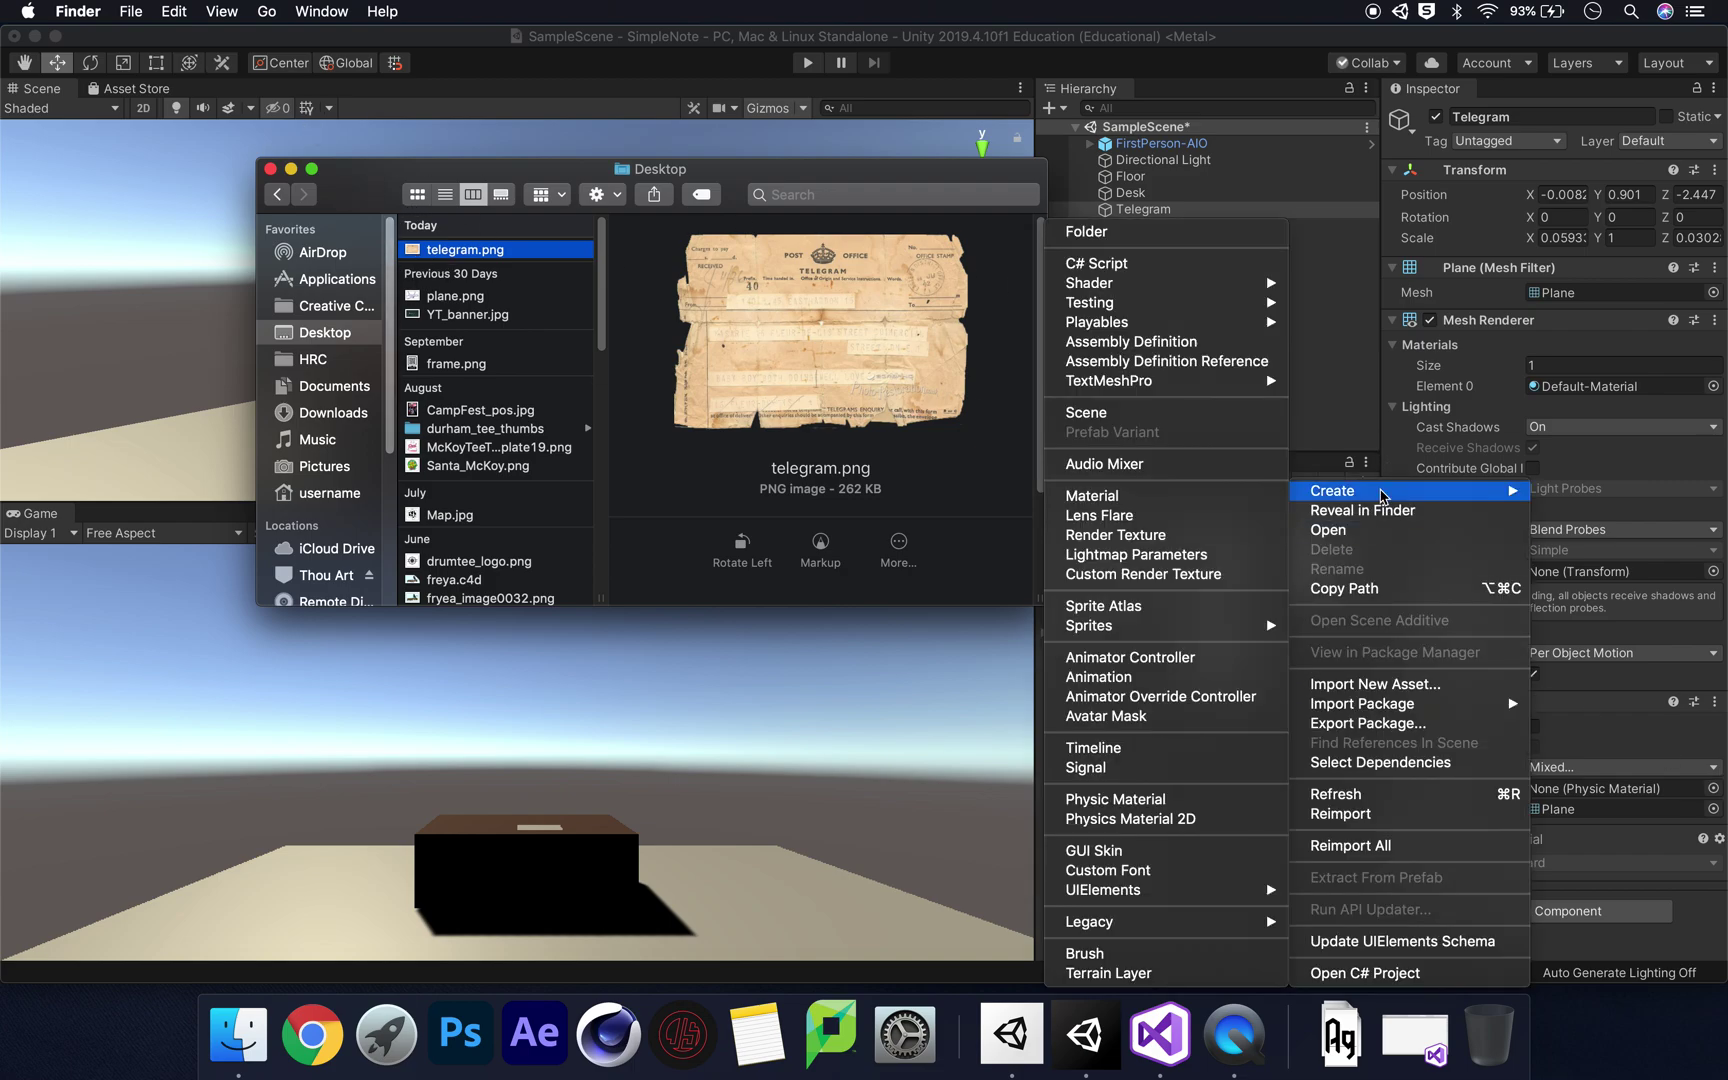
left_click(1162, 235)
type("Textures")
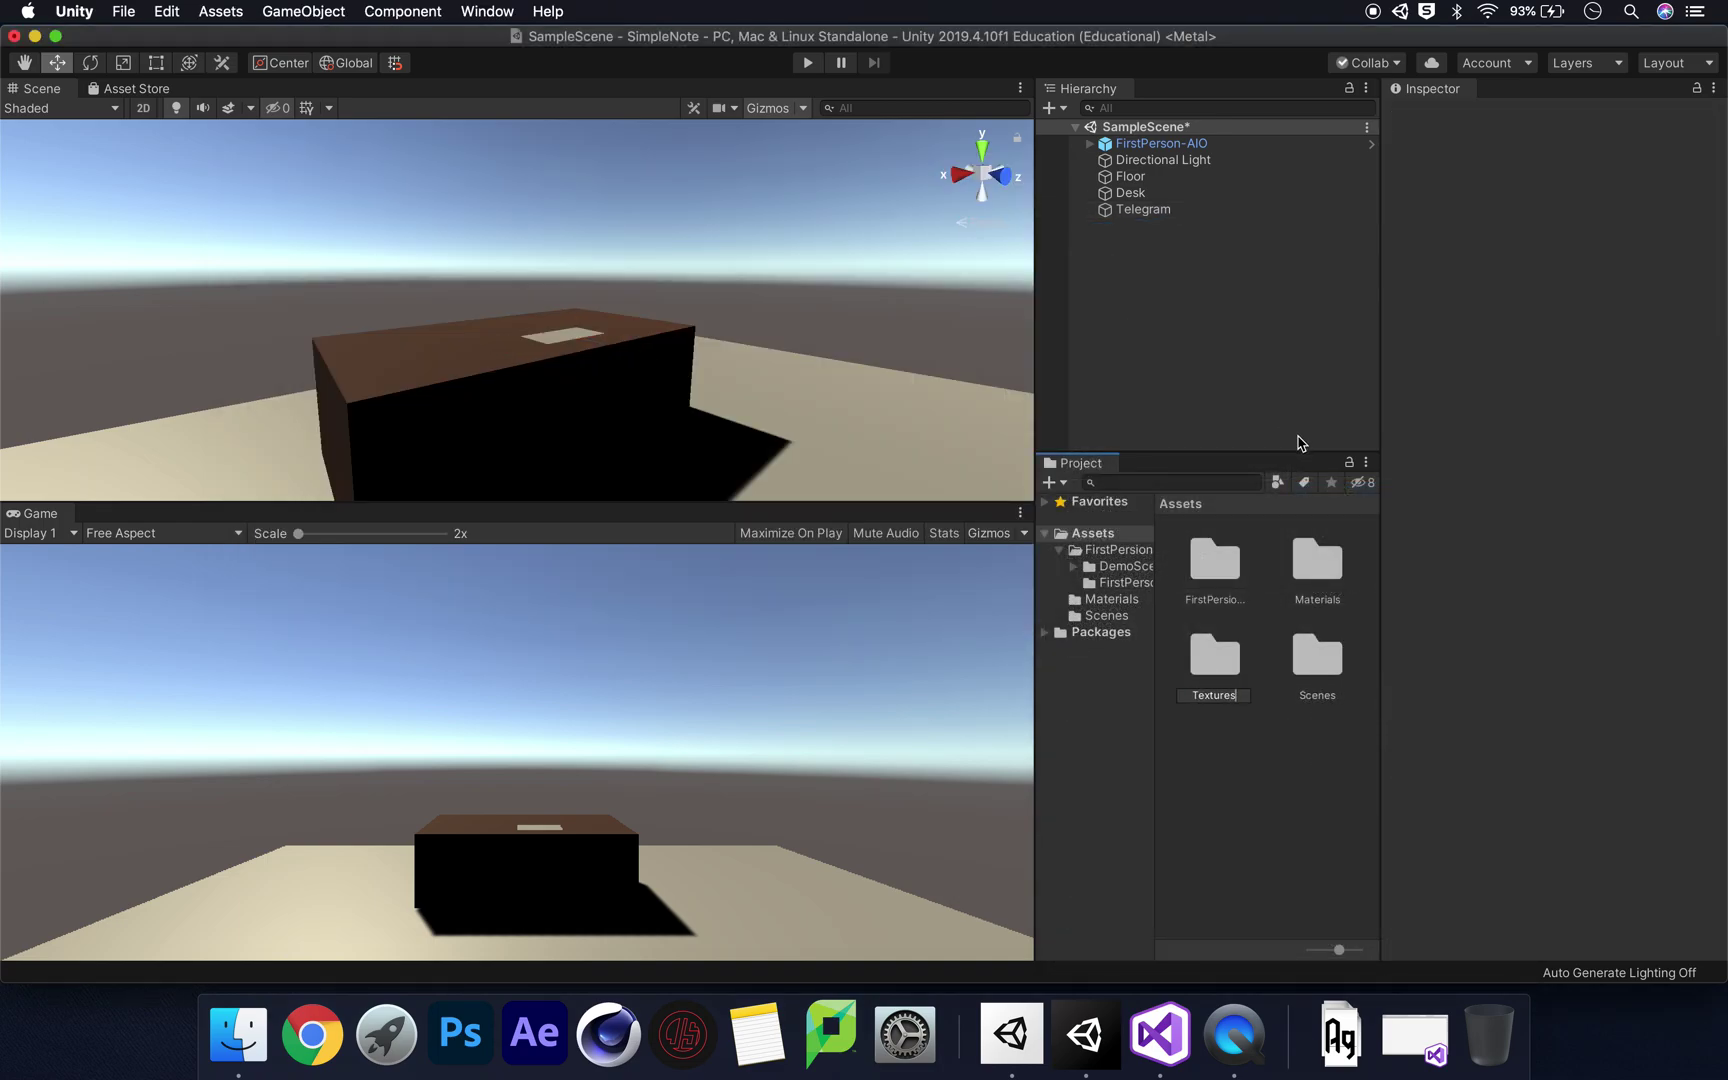
key("Return")
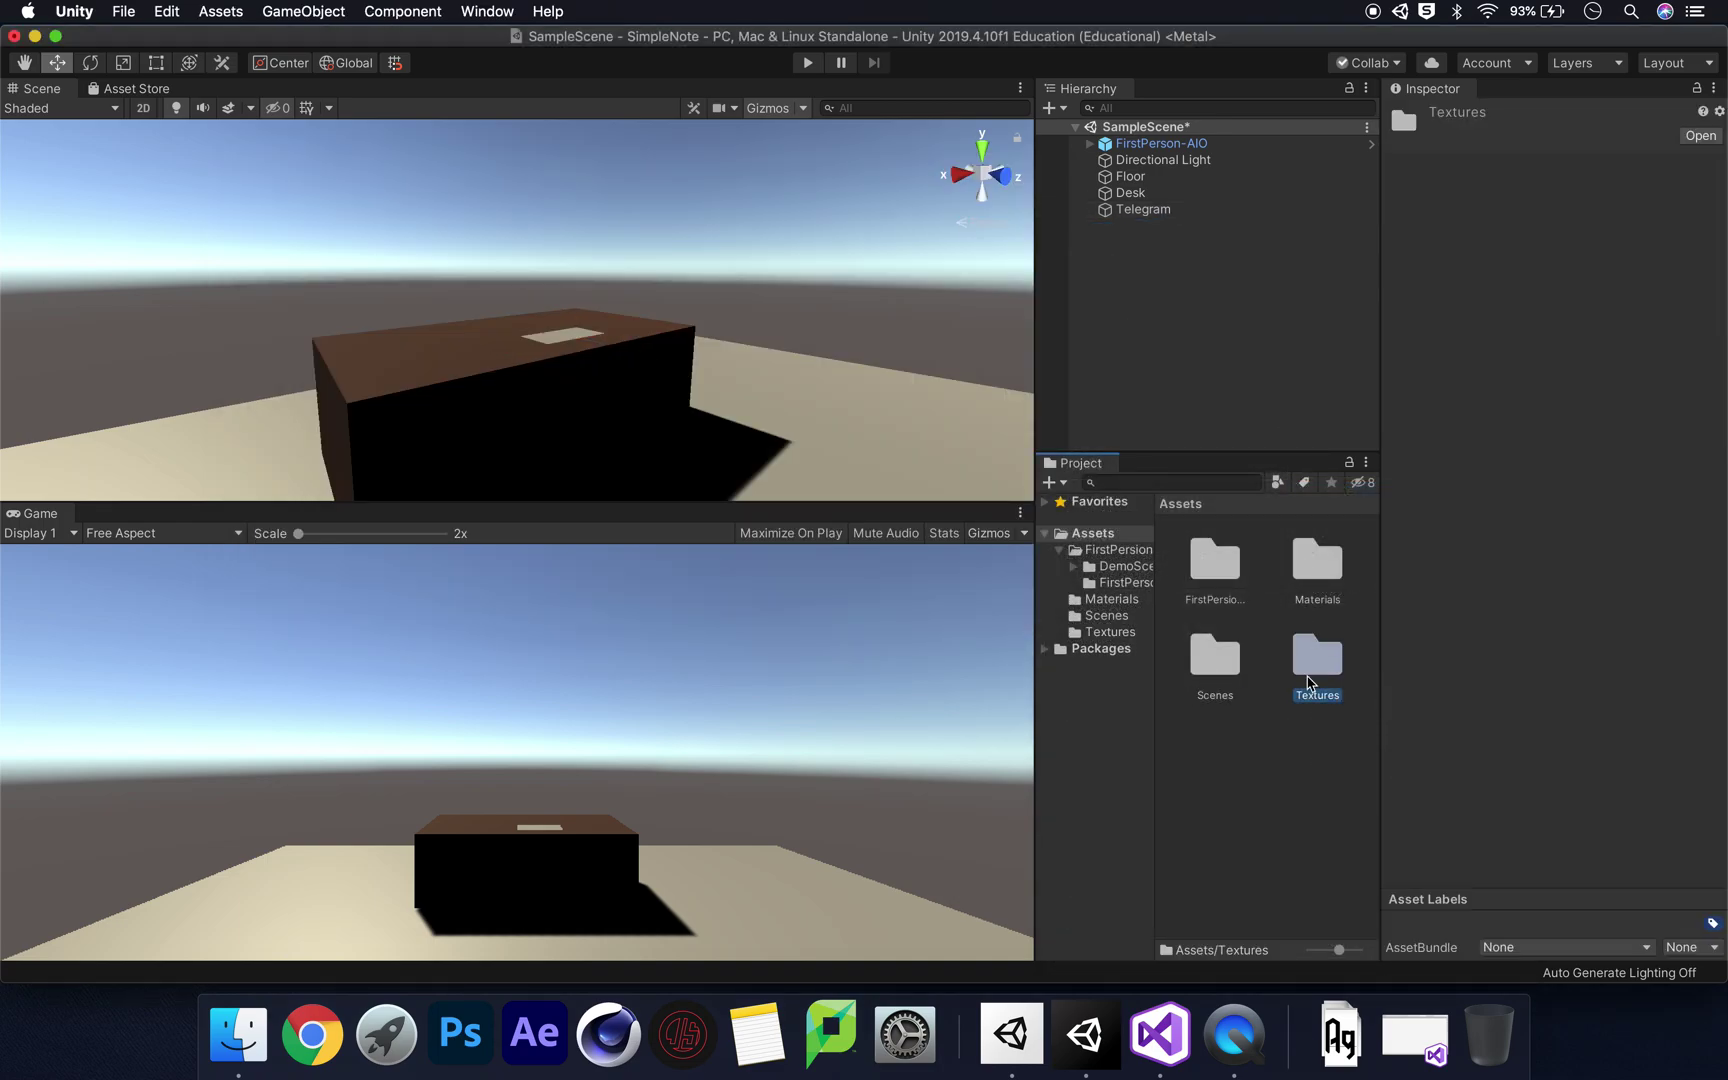
double_click(1317, 660)
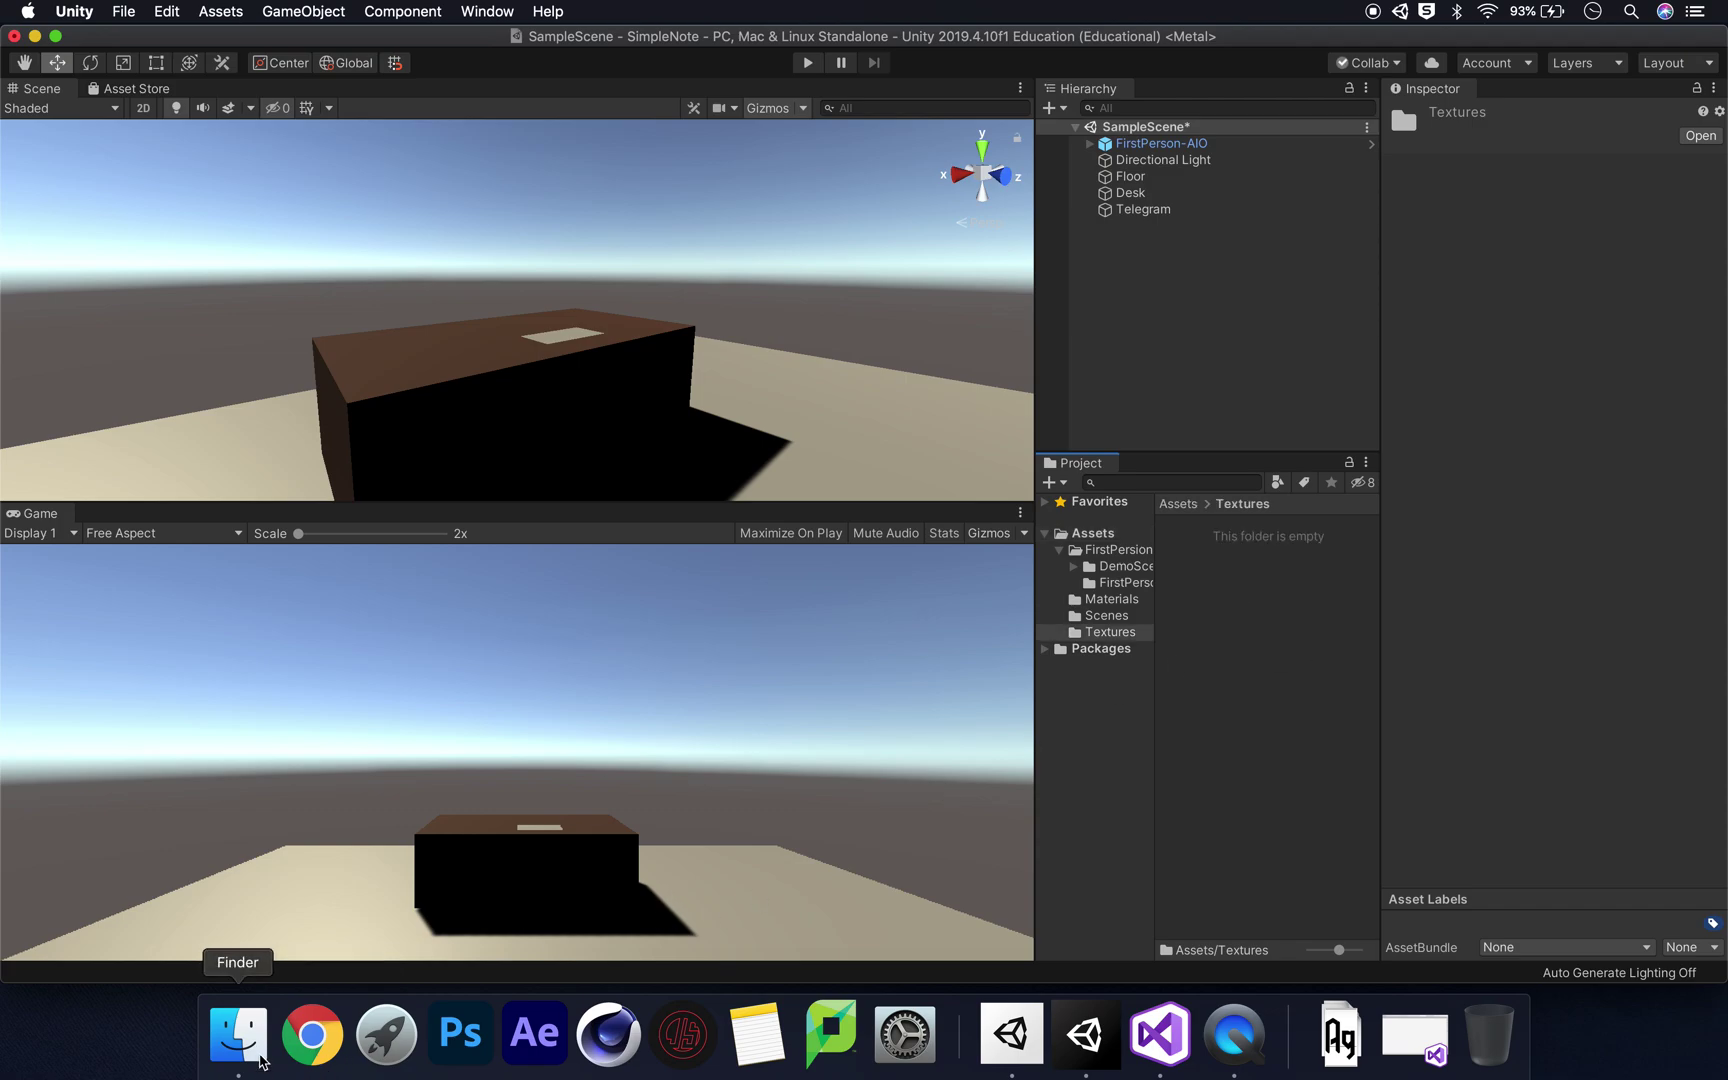
- Import telegram.png from the Desktop into the Textures folder
left_click(238, 1030)
left_click_drag(415, 257, 1243, 588)
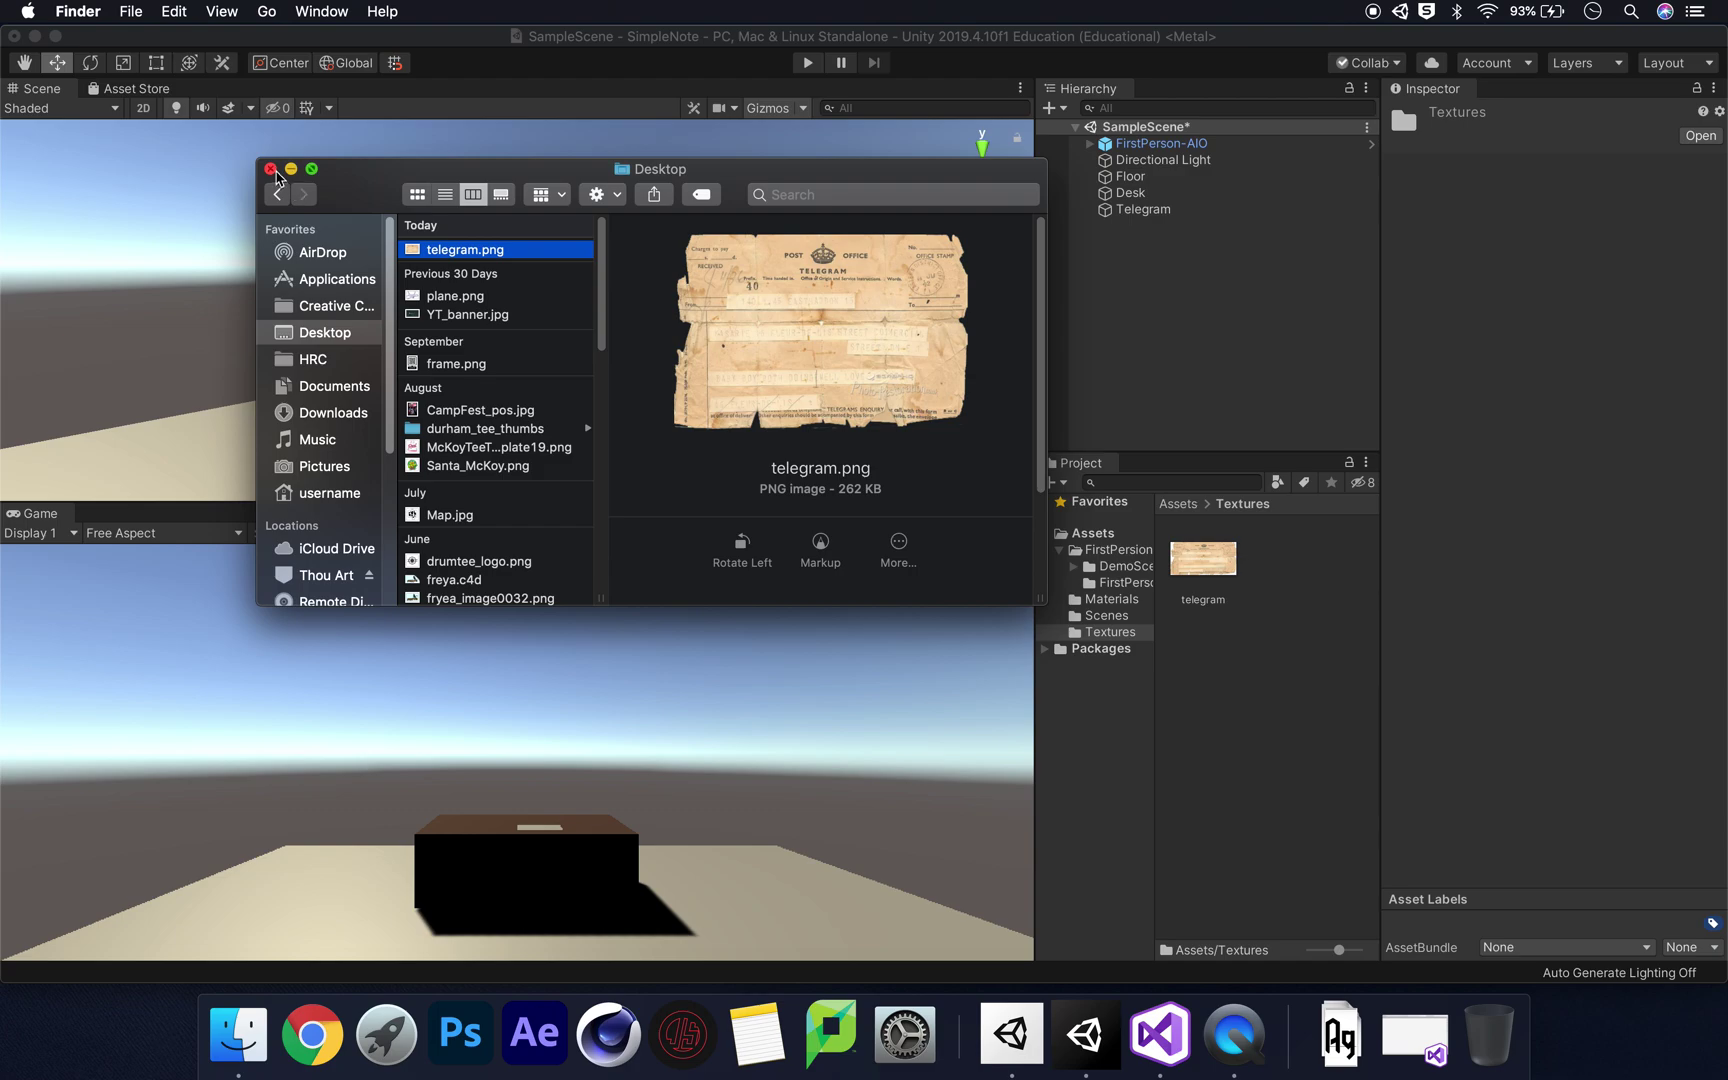
left_click(270, 169)
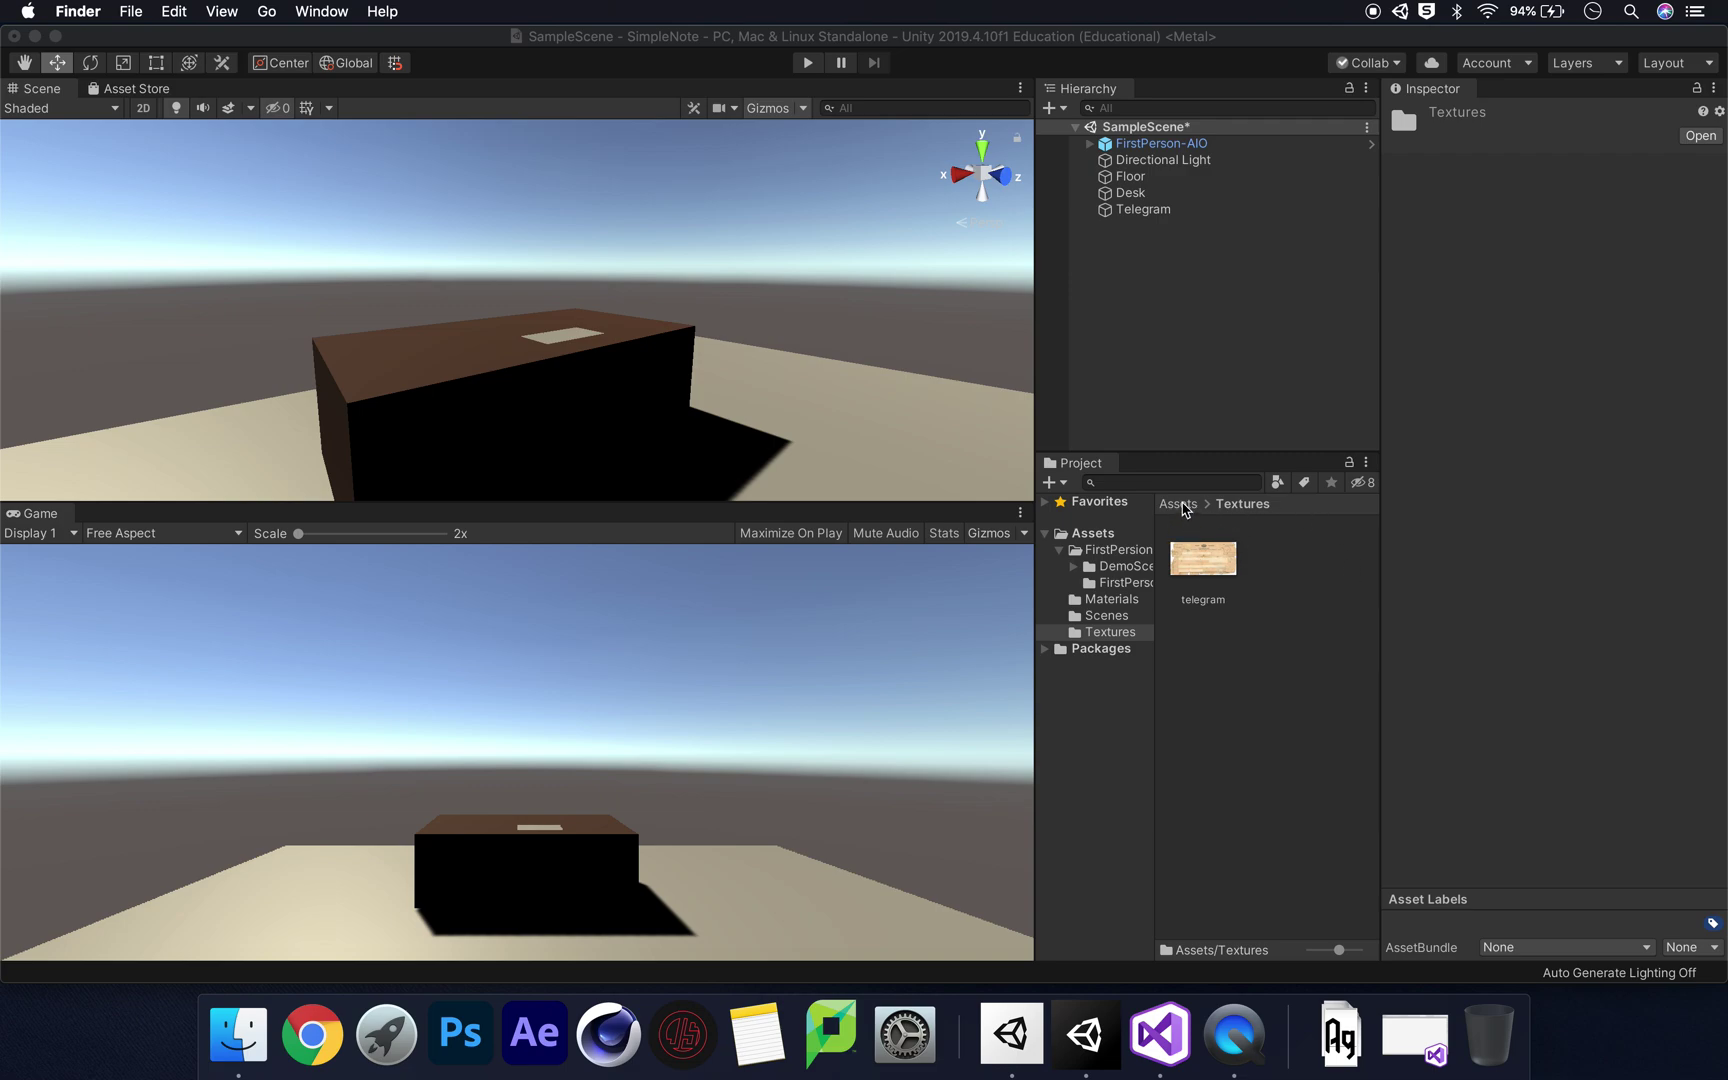
- Create a new material named Telegram in the Materials folder
left_click(1180, 504)
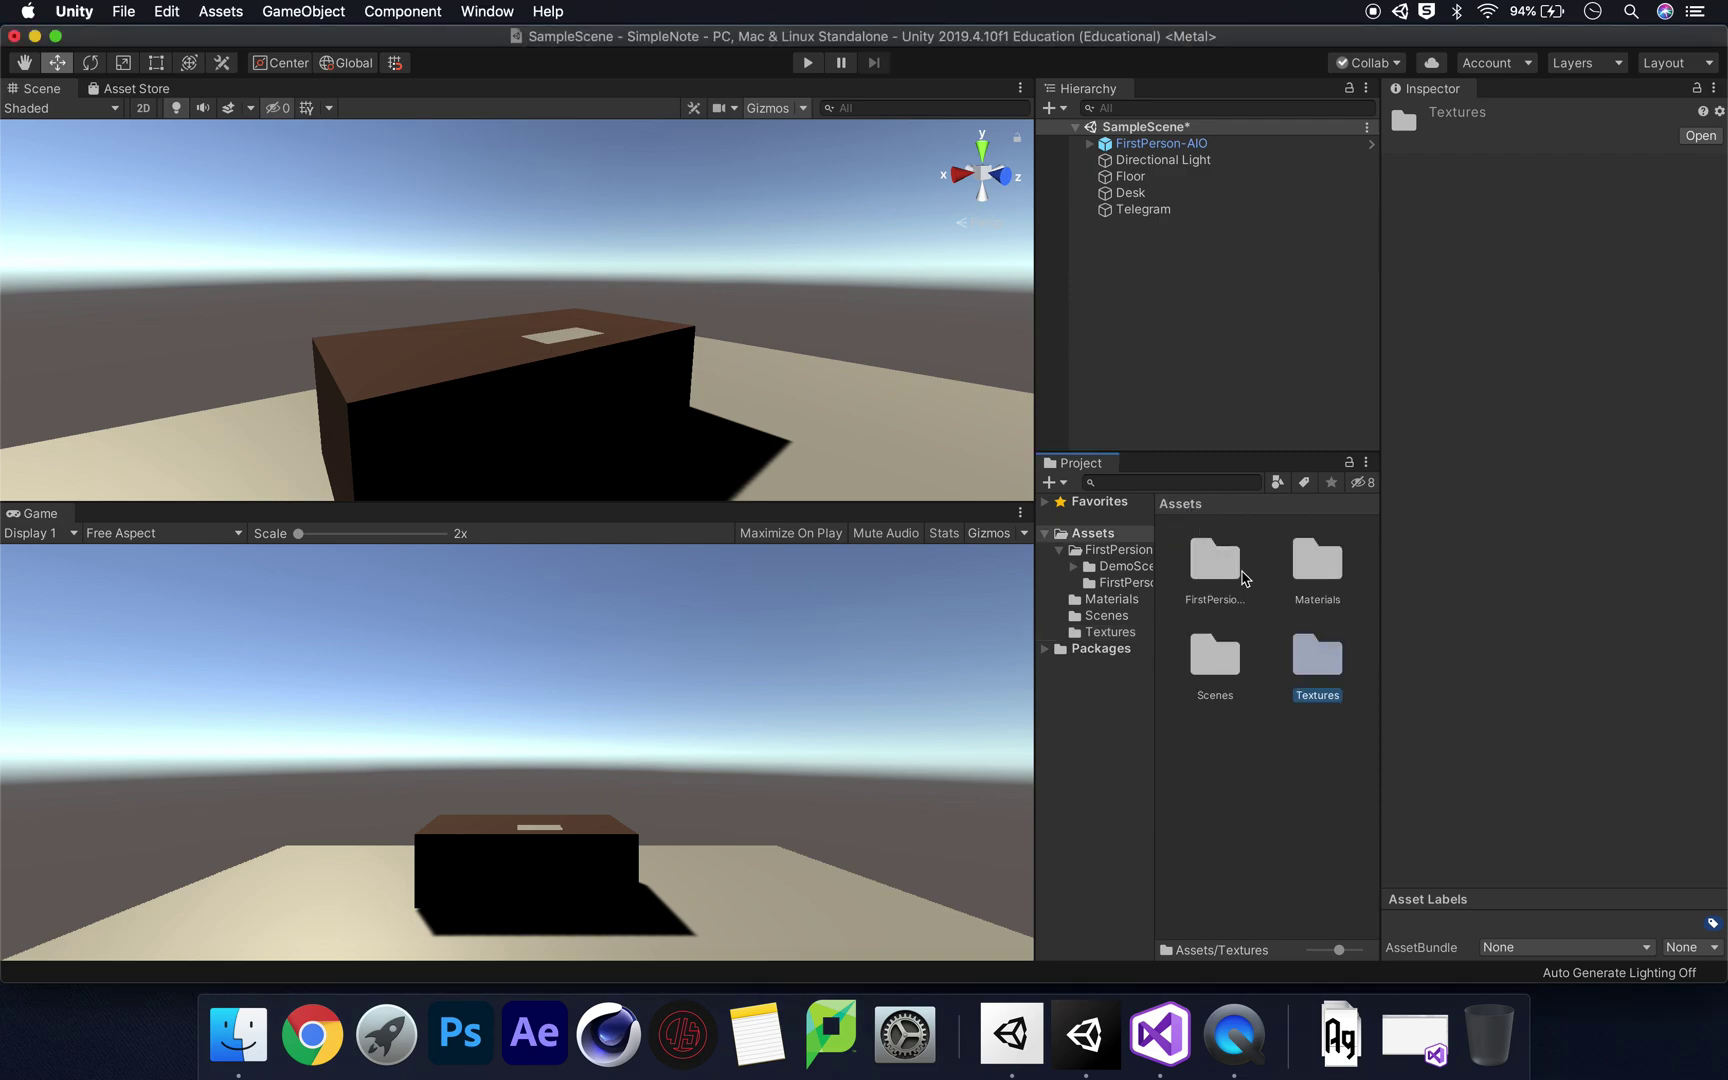
left_click(1323, 576)
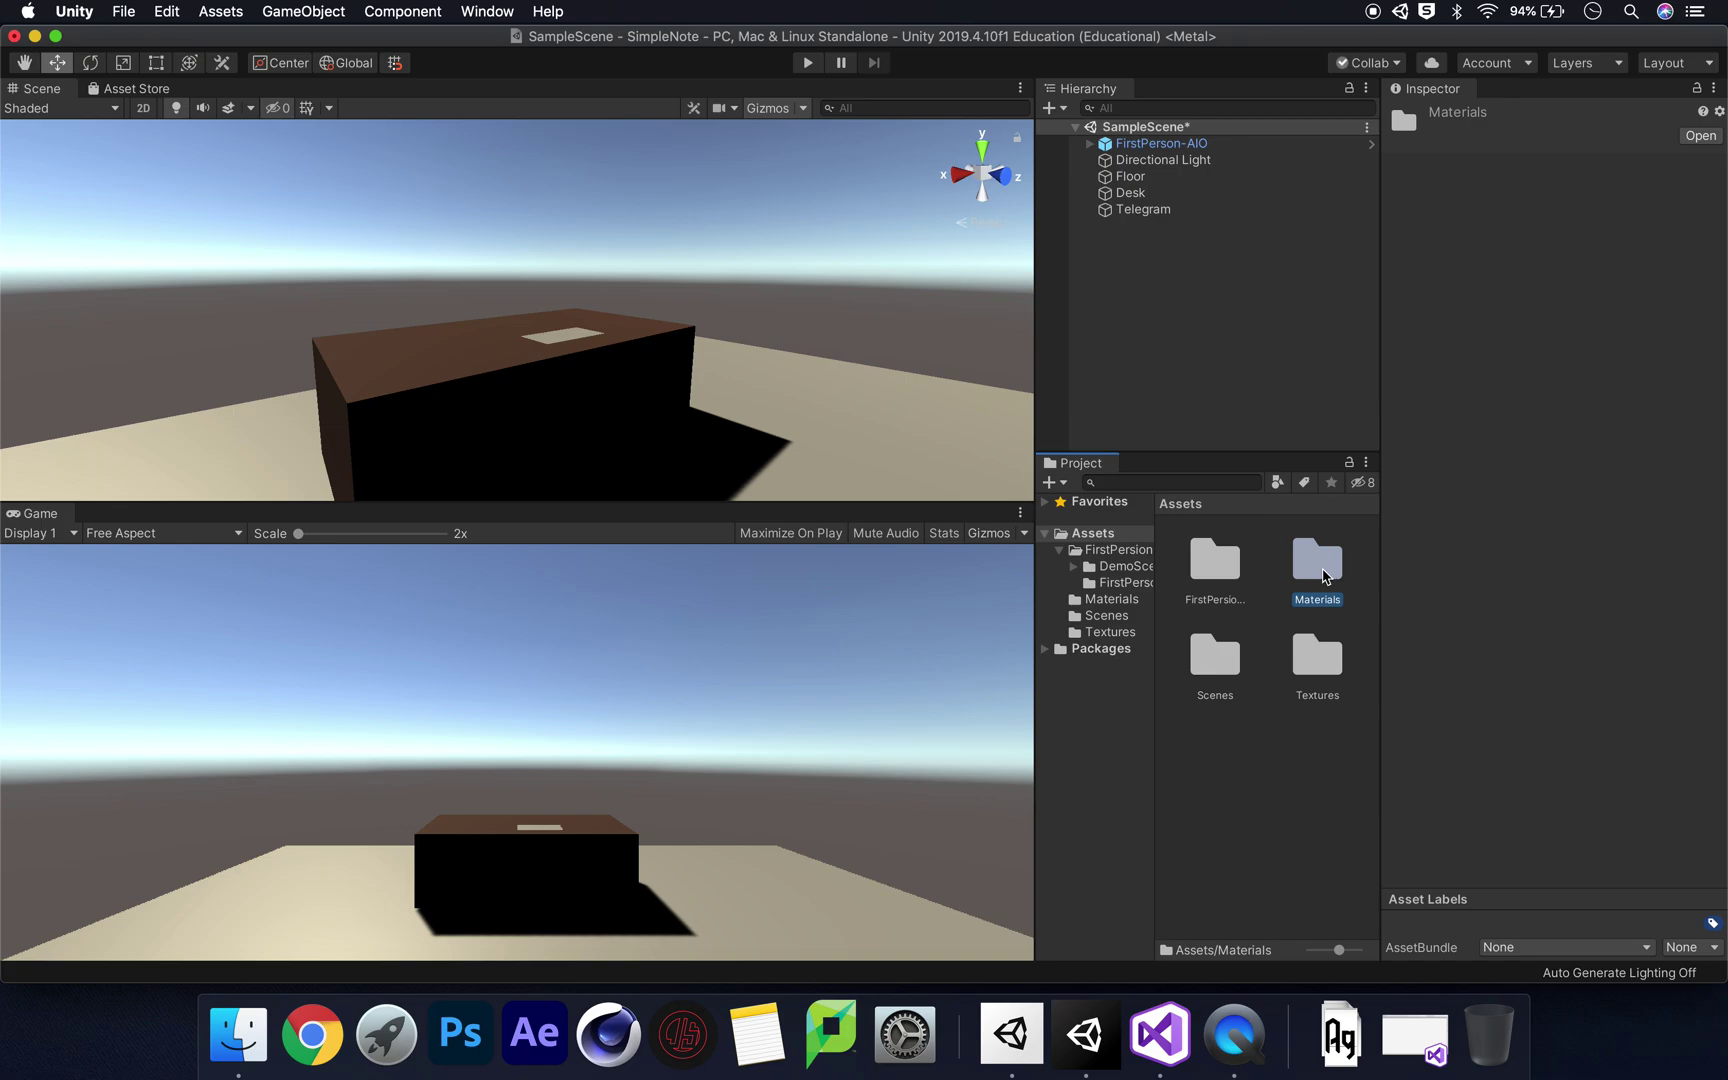
double_click(1323, 576)
right_click(1319, 571)
mouse_move(1420, 490)
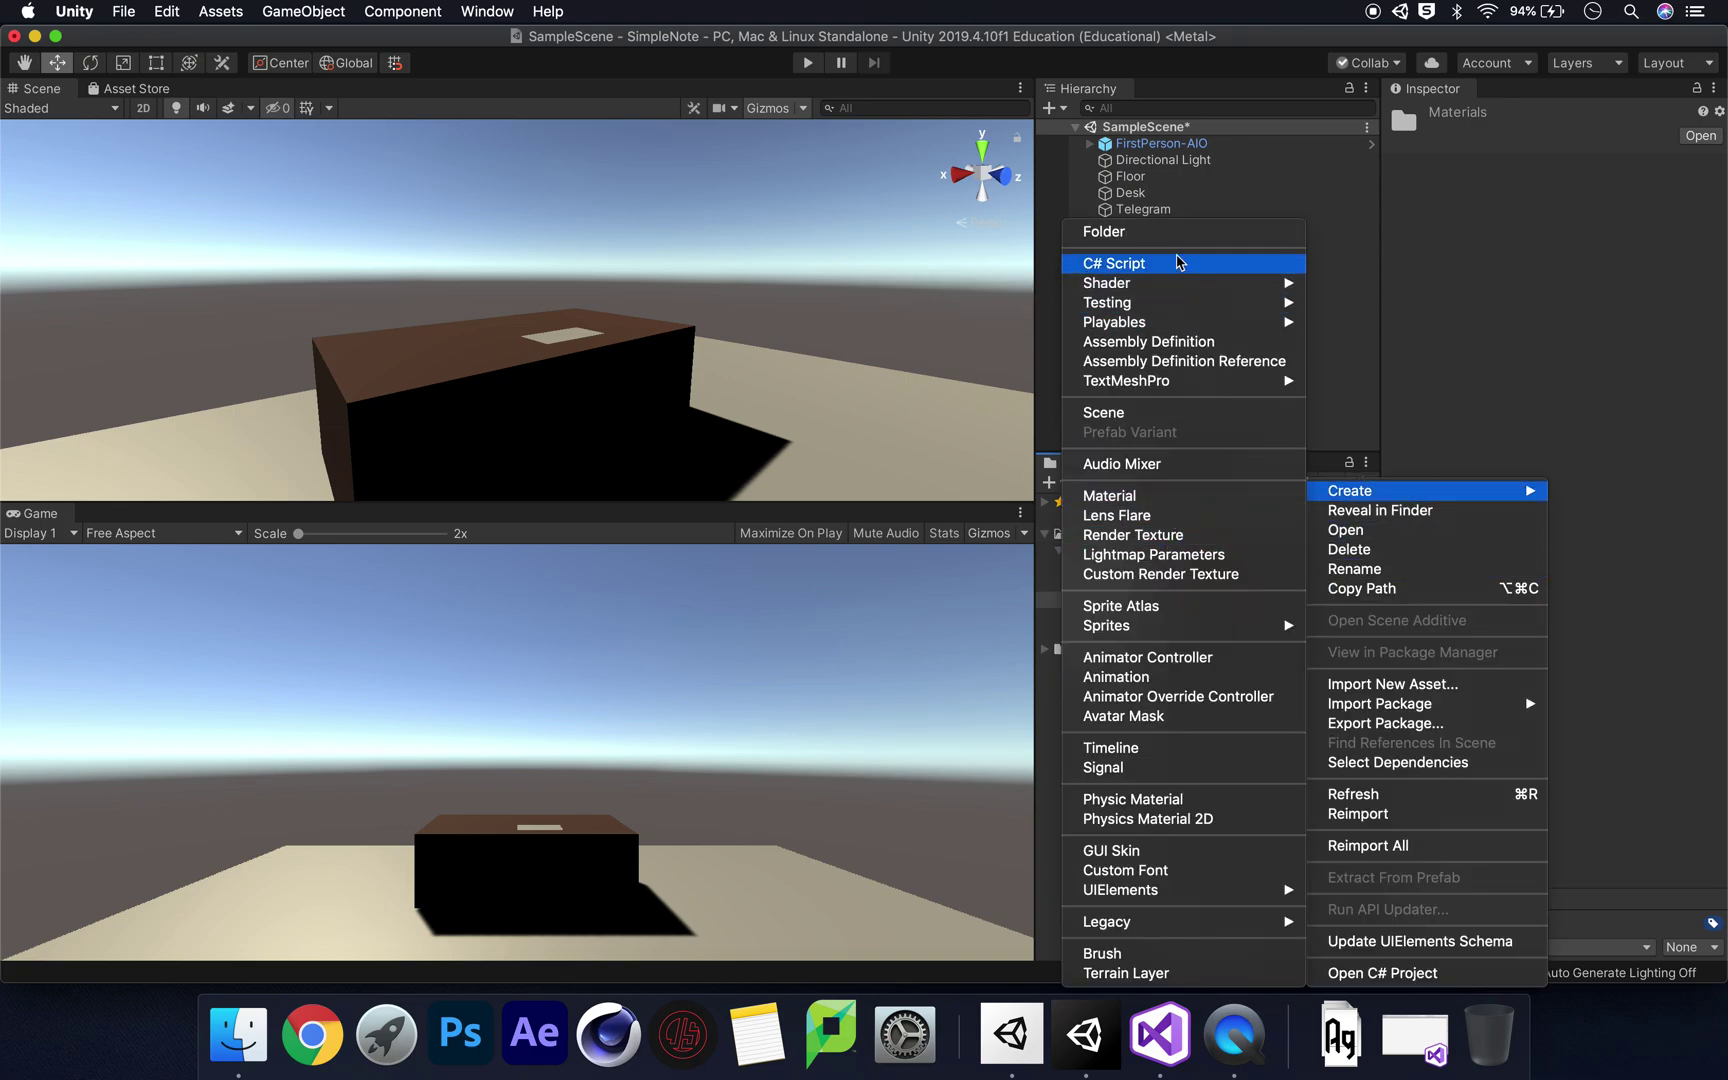
left_click(1169, 496)
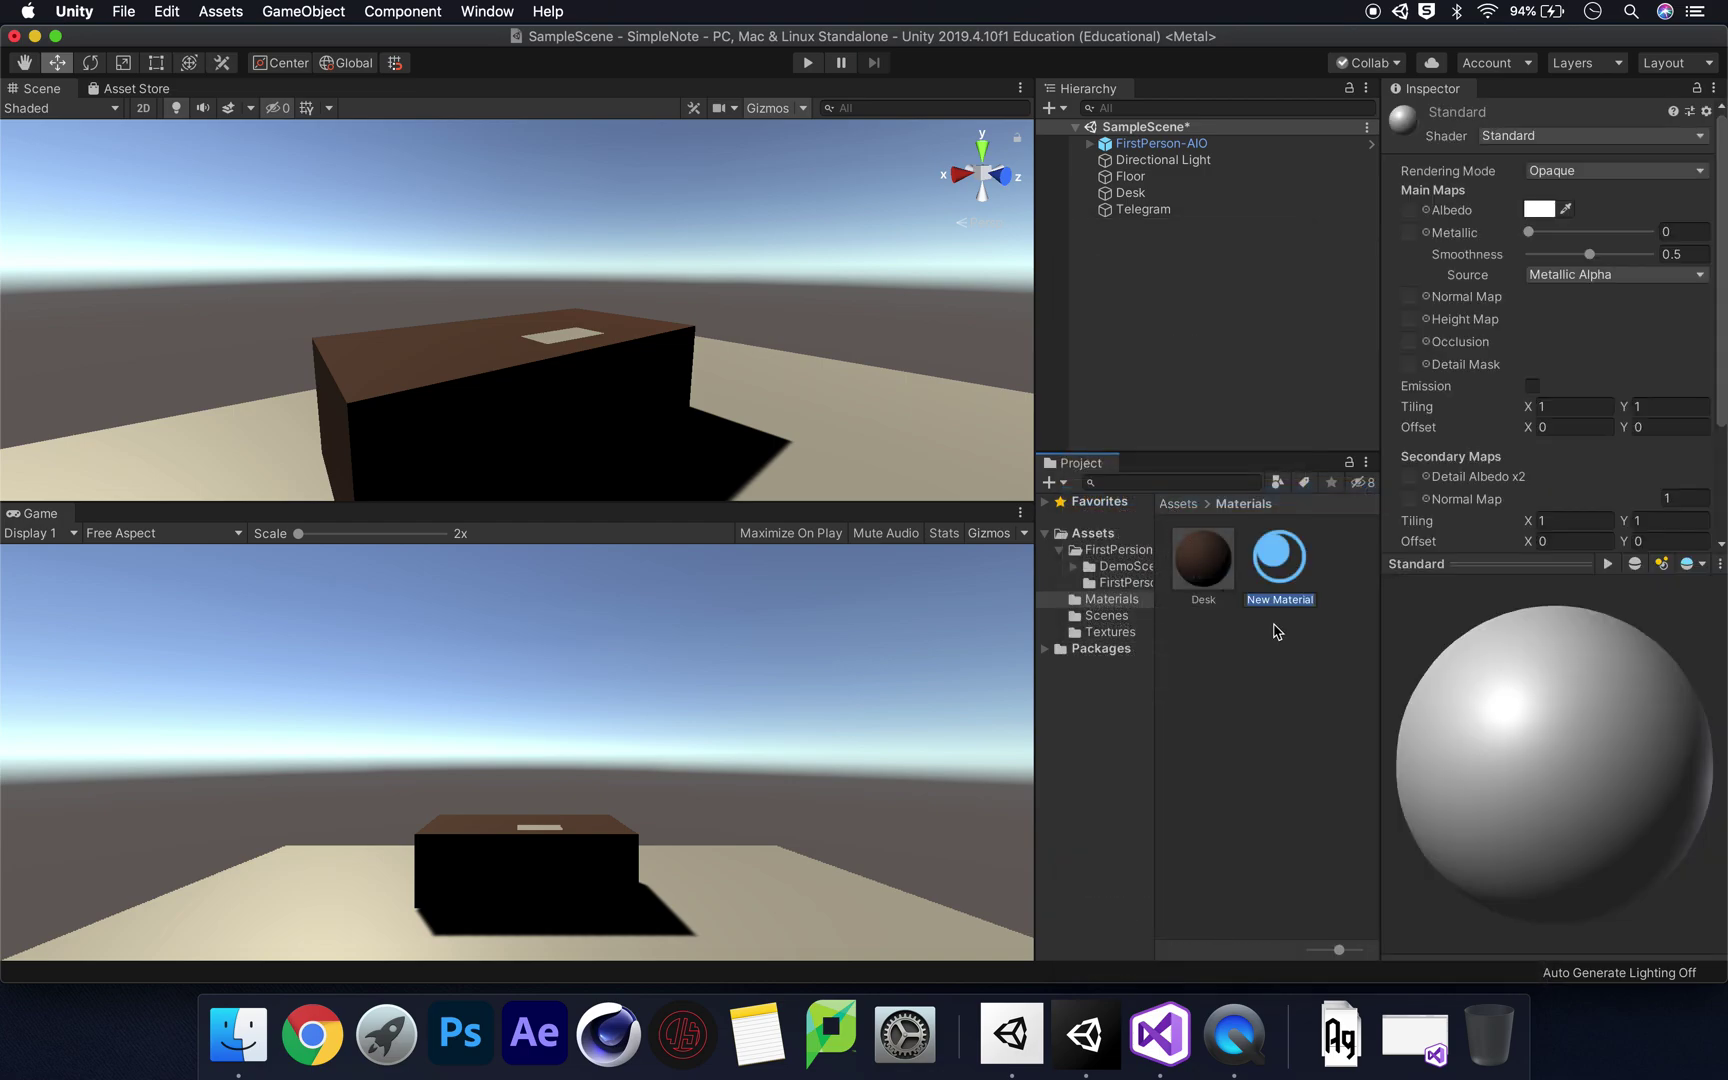
type("Telegram")
key("Return")
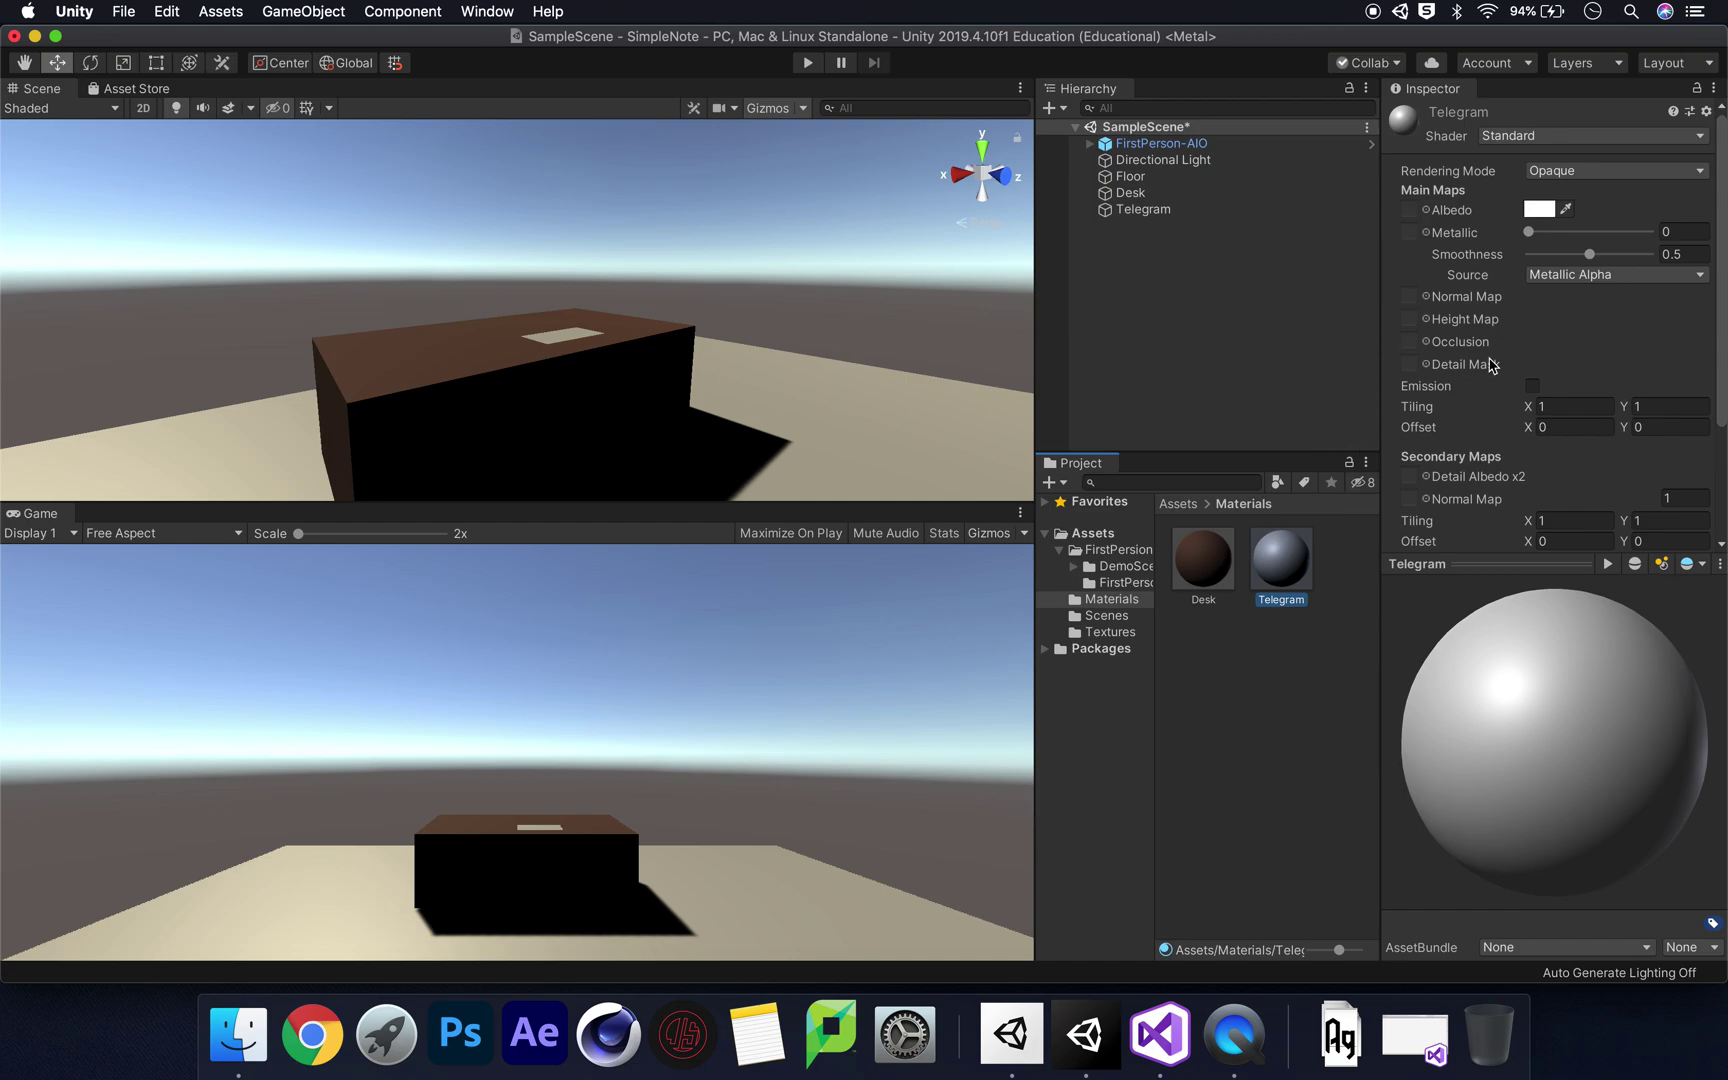
- Assign the telegram texture as the Telegram material's Albedo map
left_click(1100, 536)
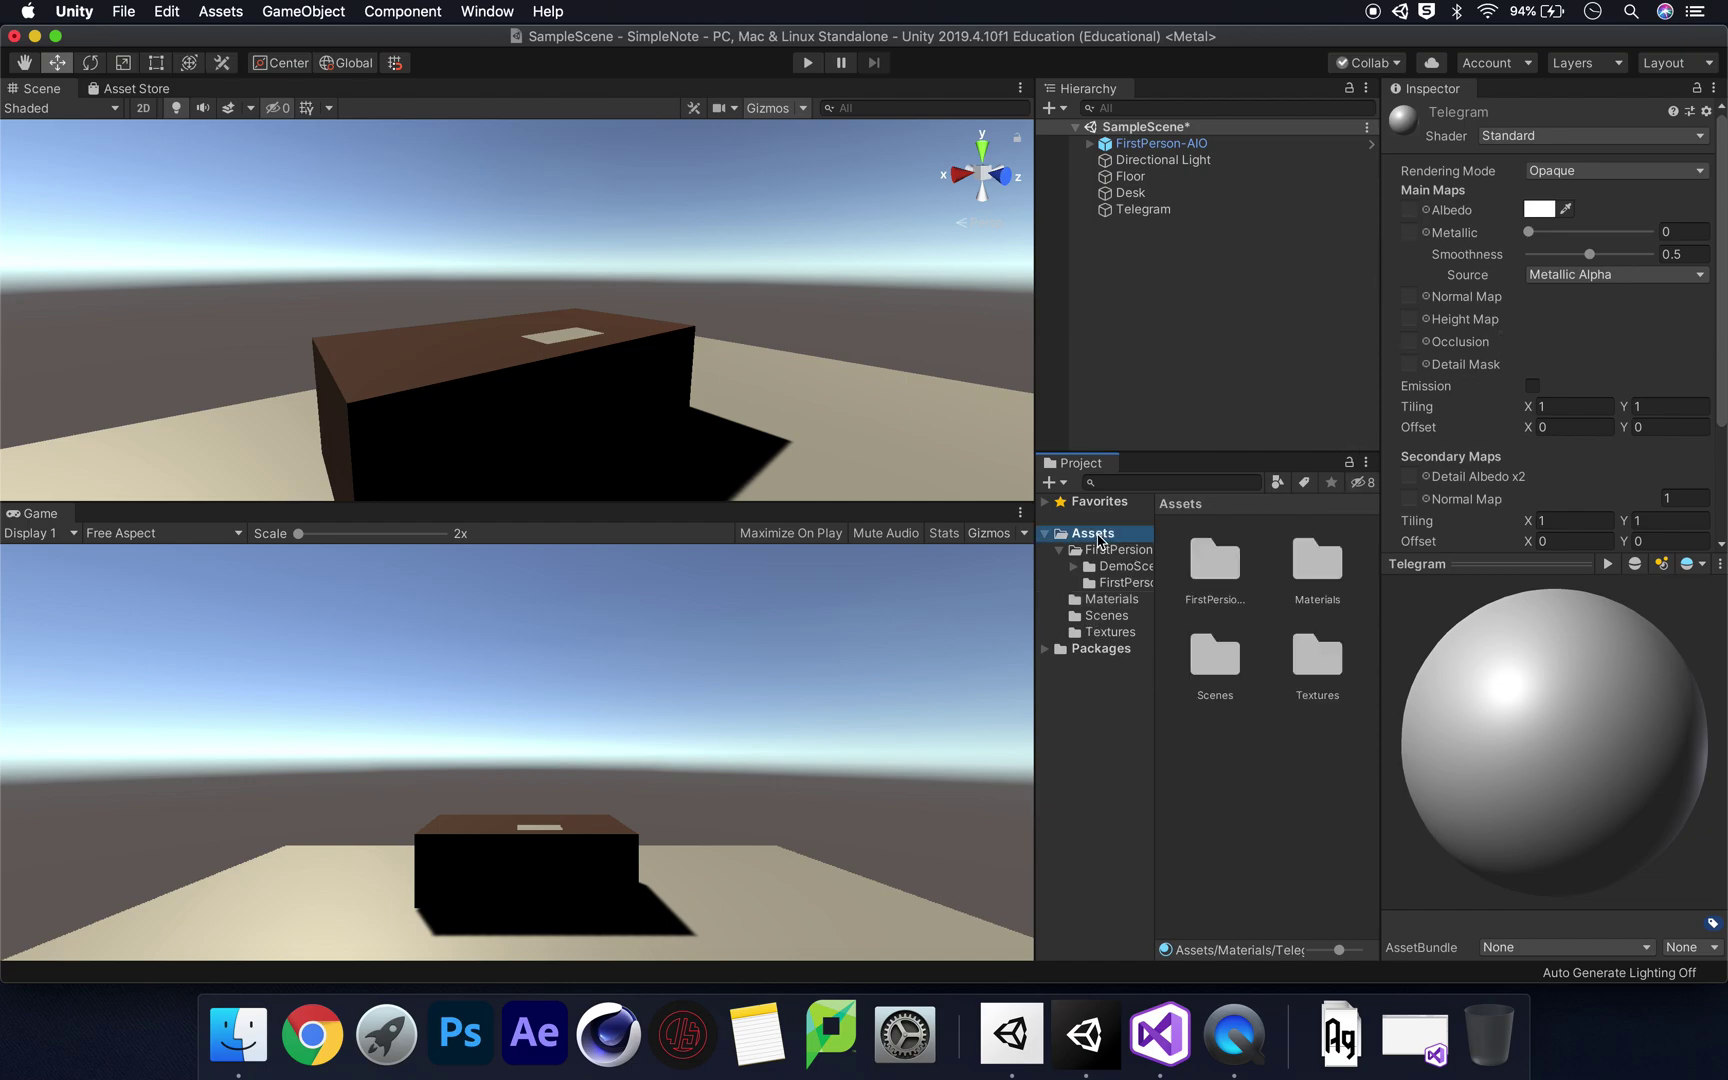
double_click(1312, 664)
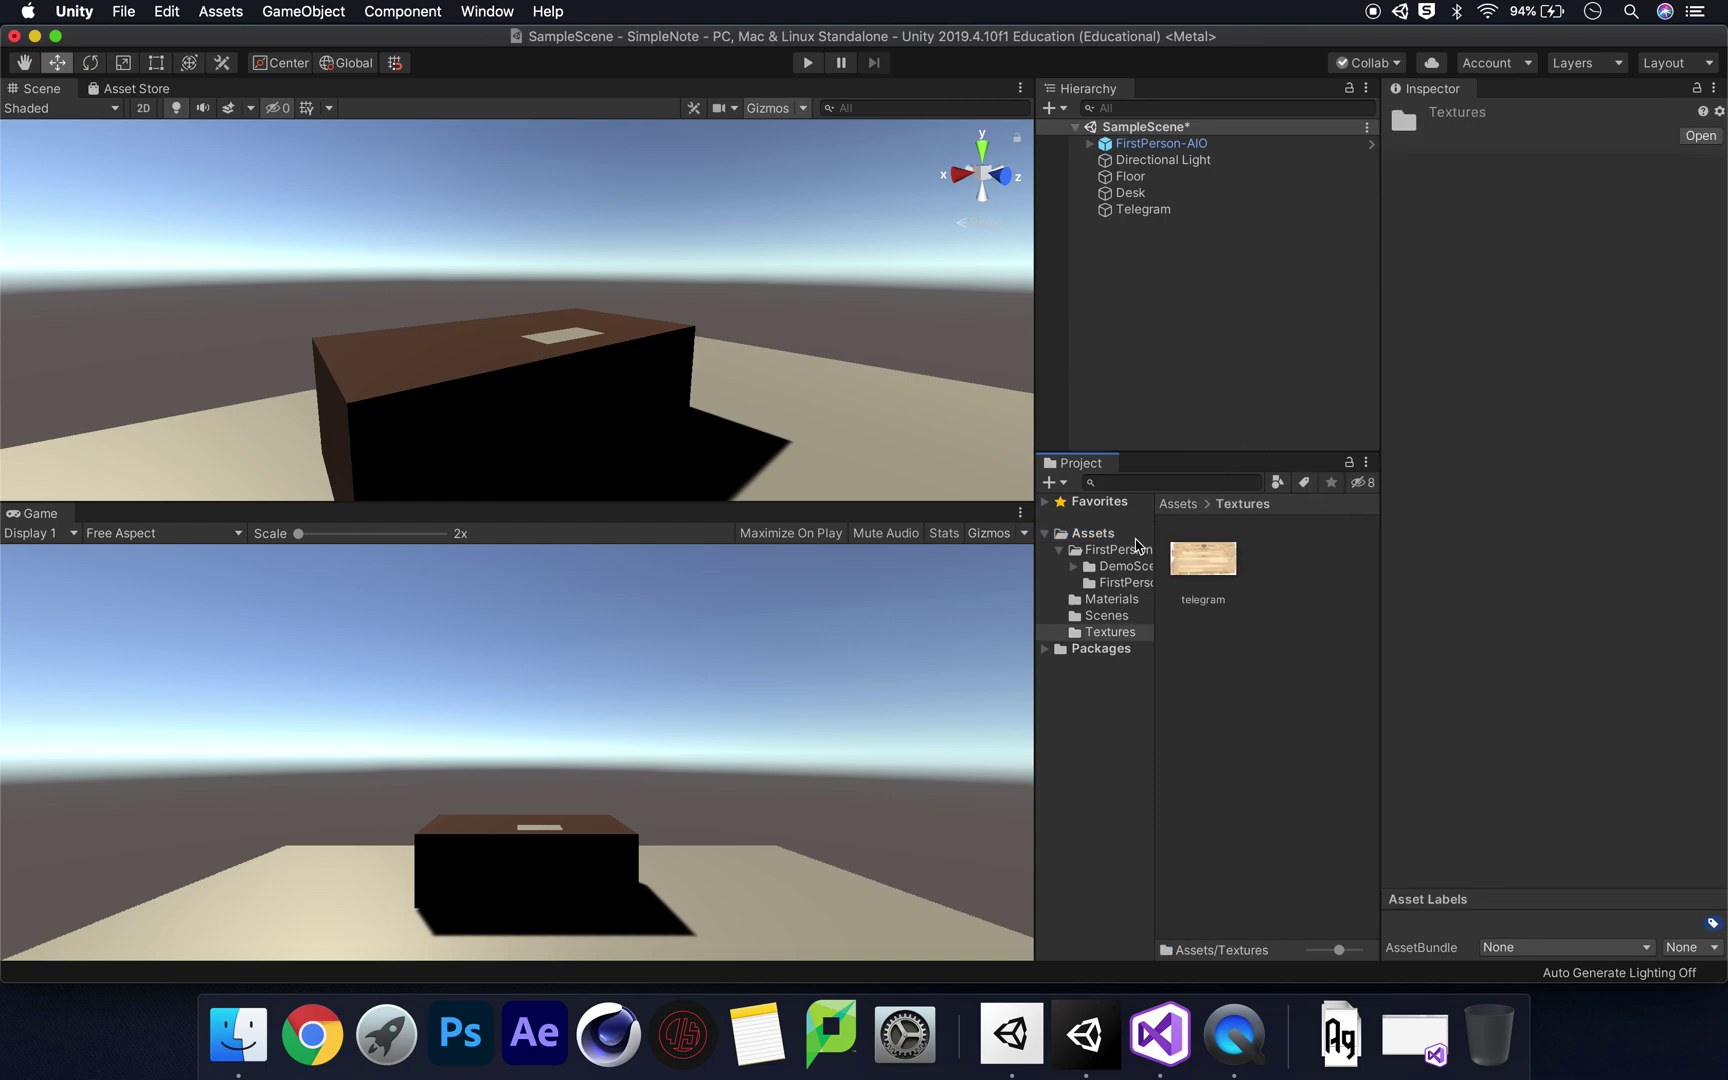
left_click(1197, 566)
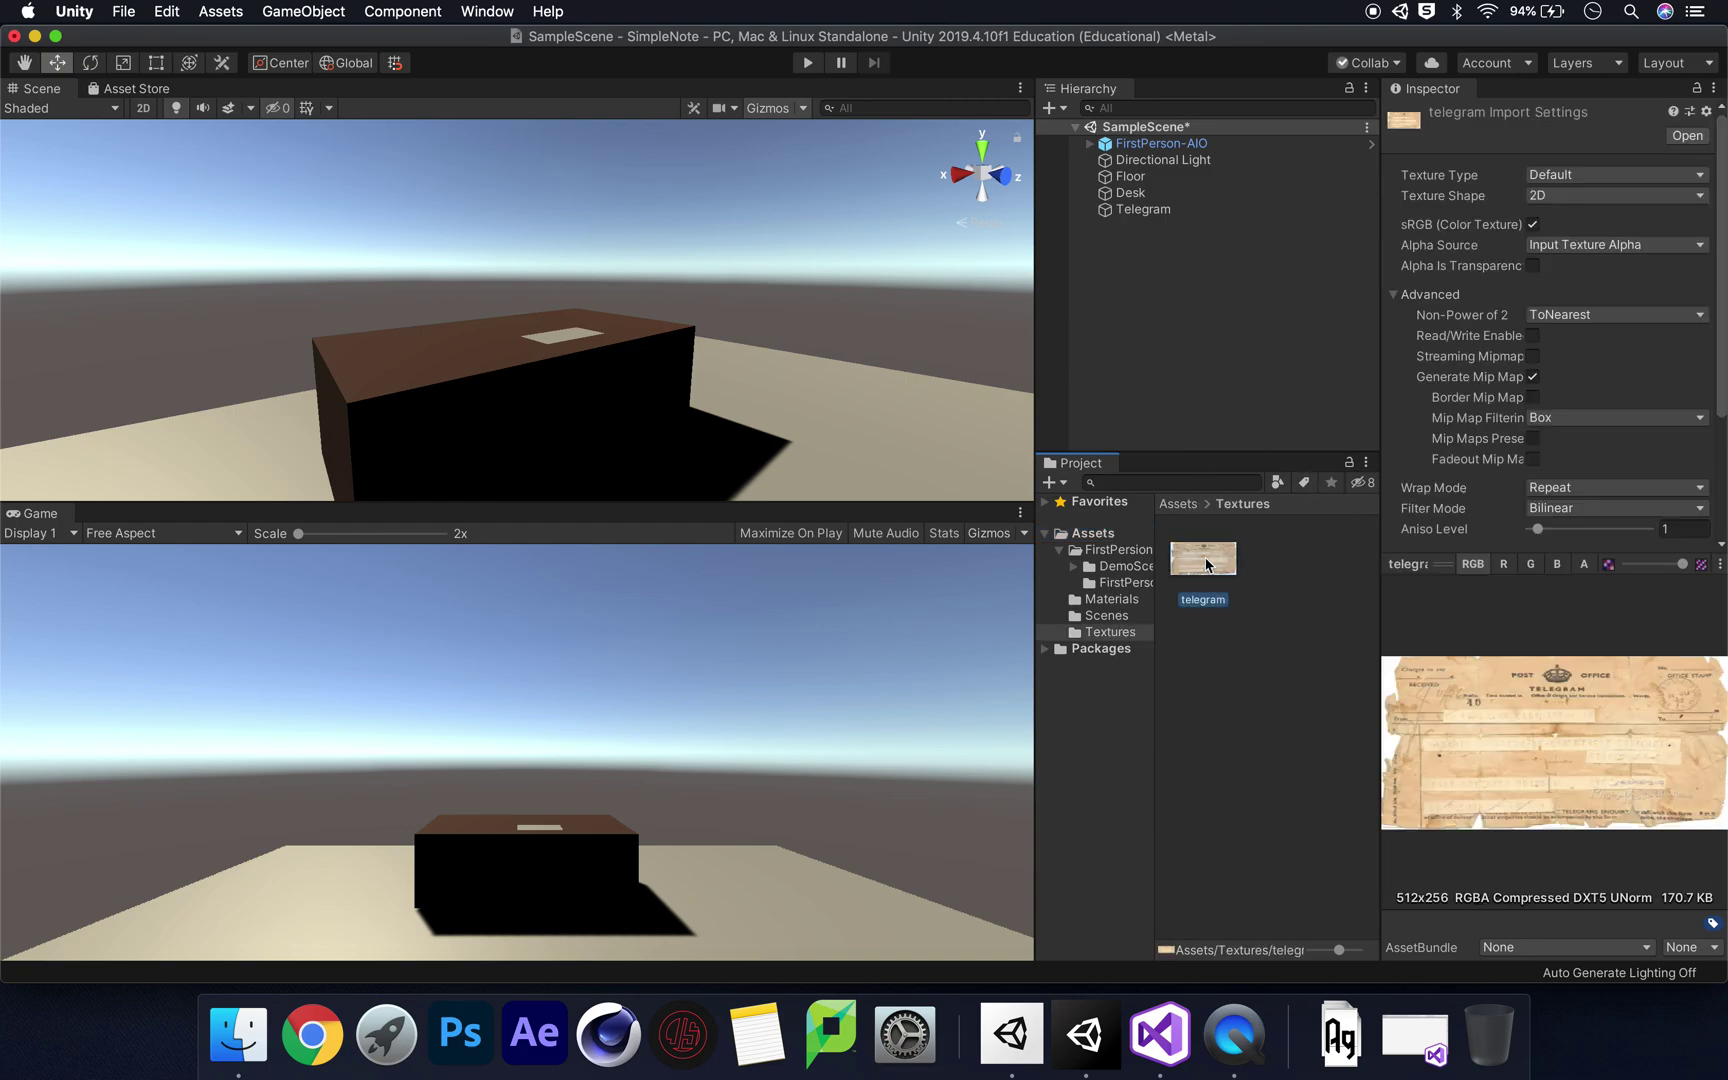
left_click(1110, 599)
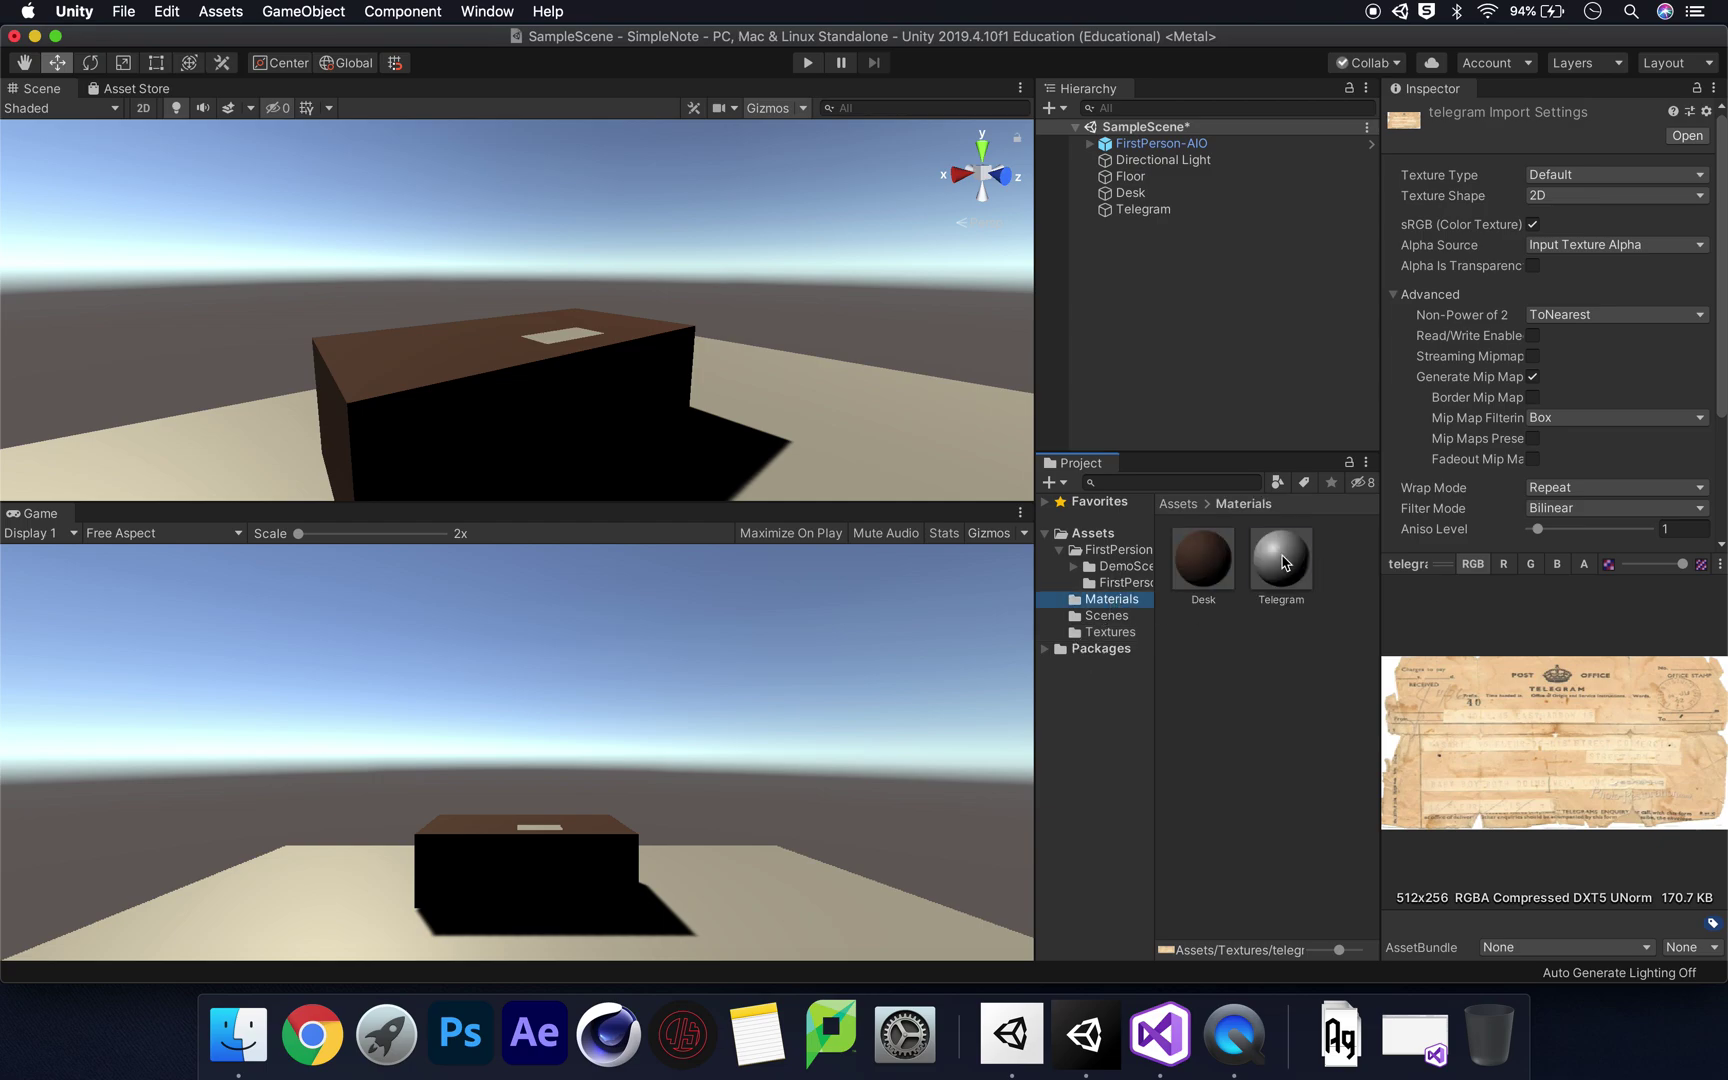
left_click(1284, 561)
left_click(1114, 634)
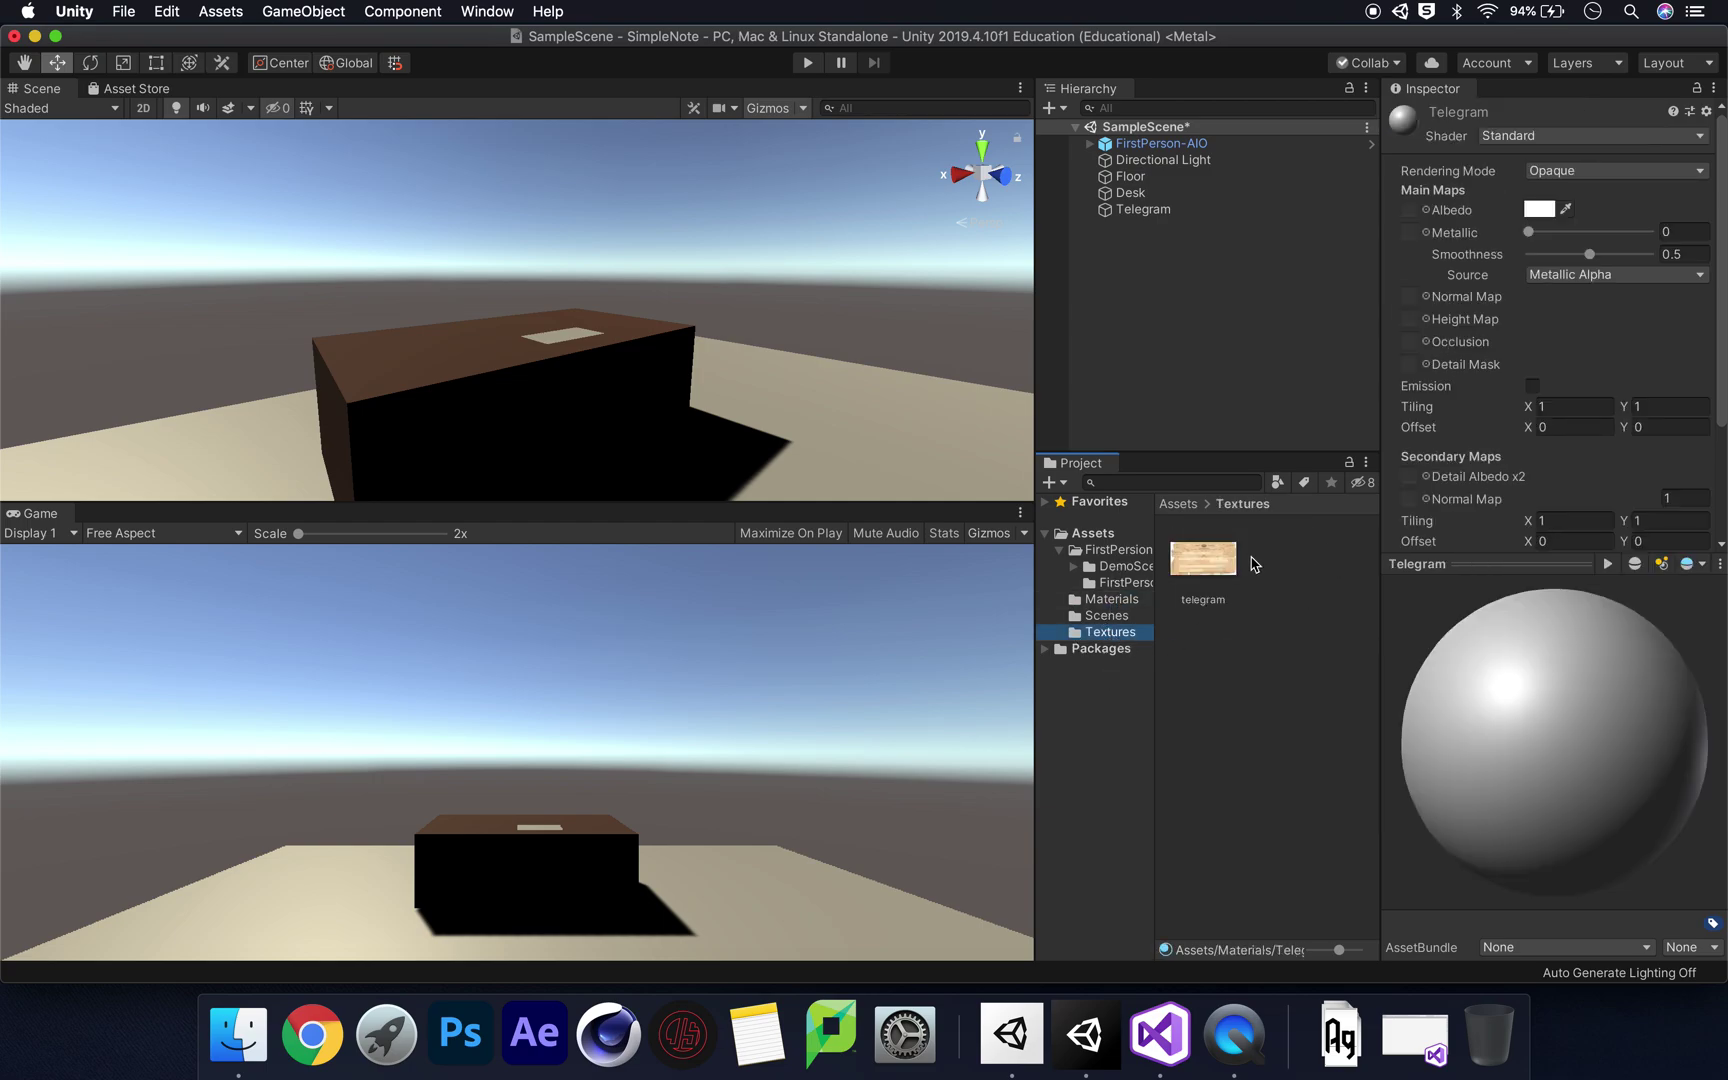
left_click_drag(1225, 562, 1410, 213)
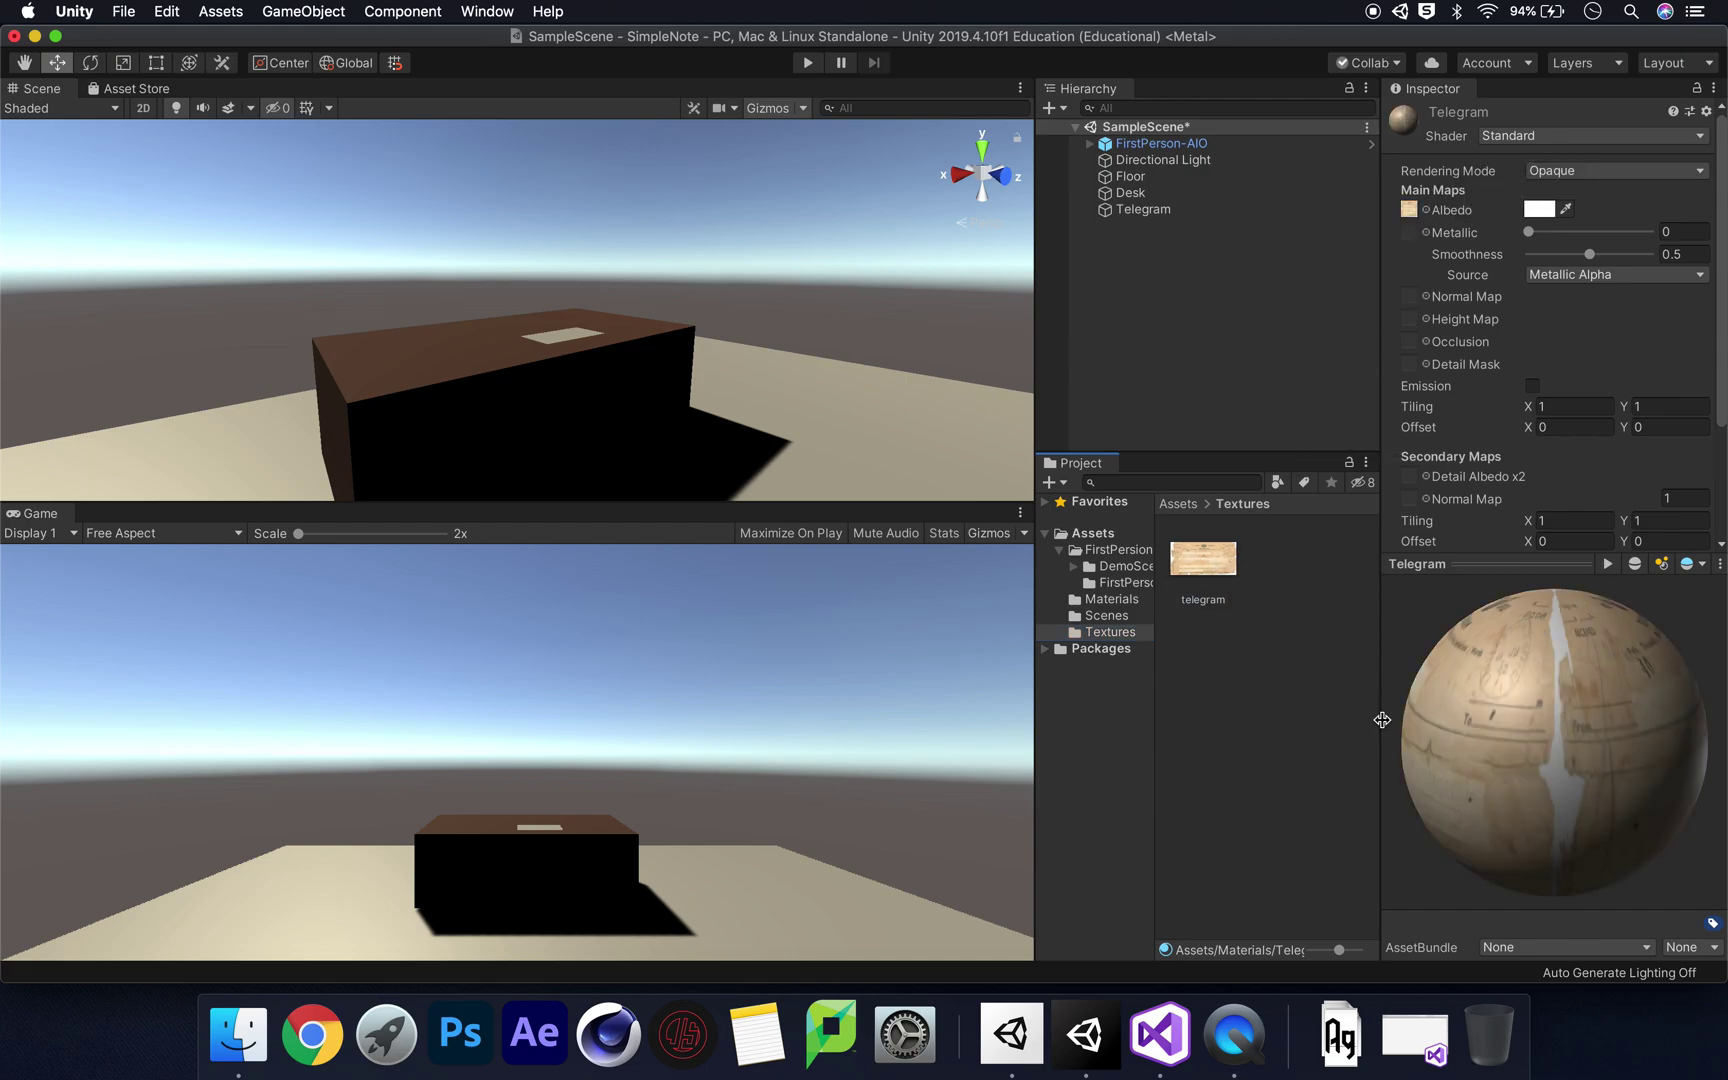
double_click(1199, 217)
left_click_drag(748, 370, 663, 392, "alt")
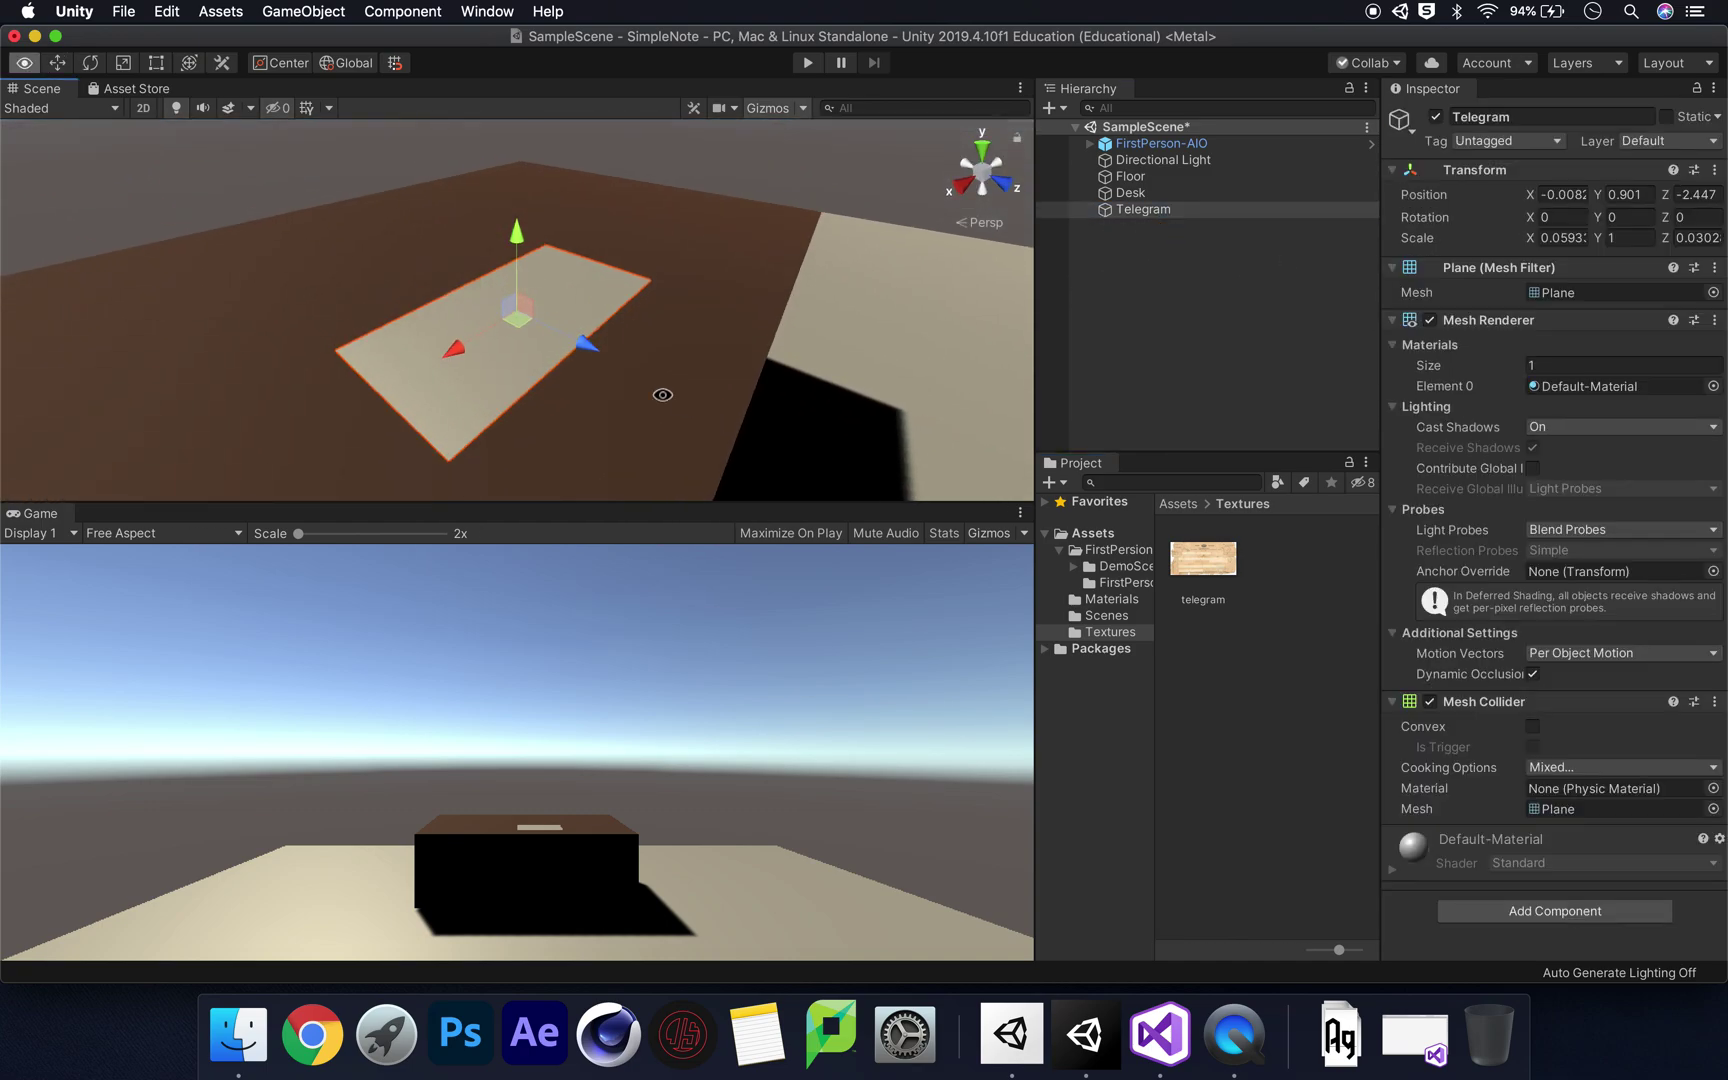
- Resize the Telegram plane and apply the Telegram material to it
left_click(156, 63)
left_click_drag(449, 461, 526, 449)
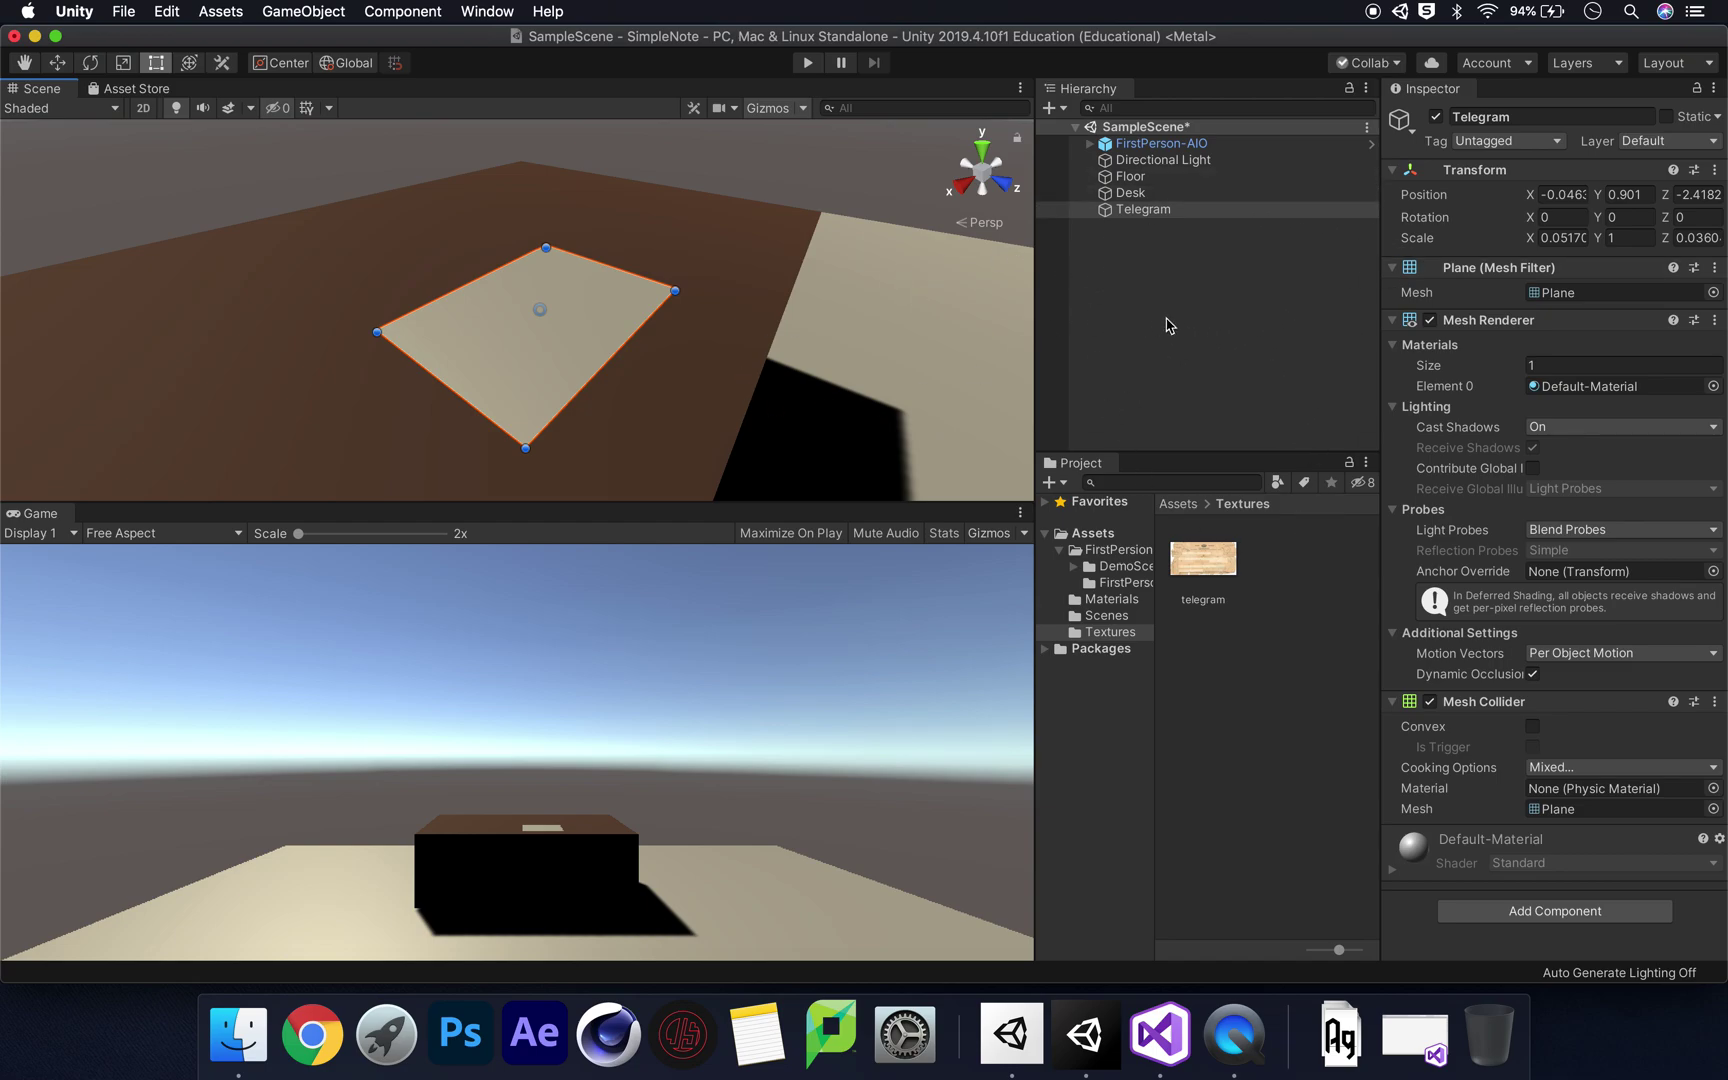
left_click(1113, 599)
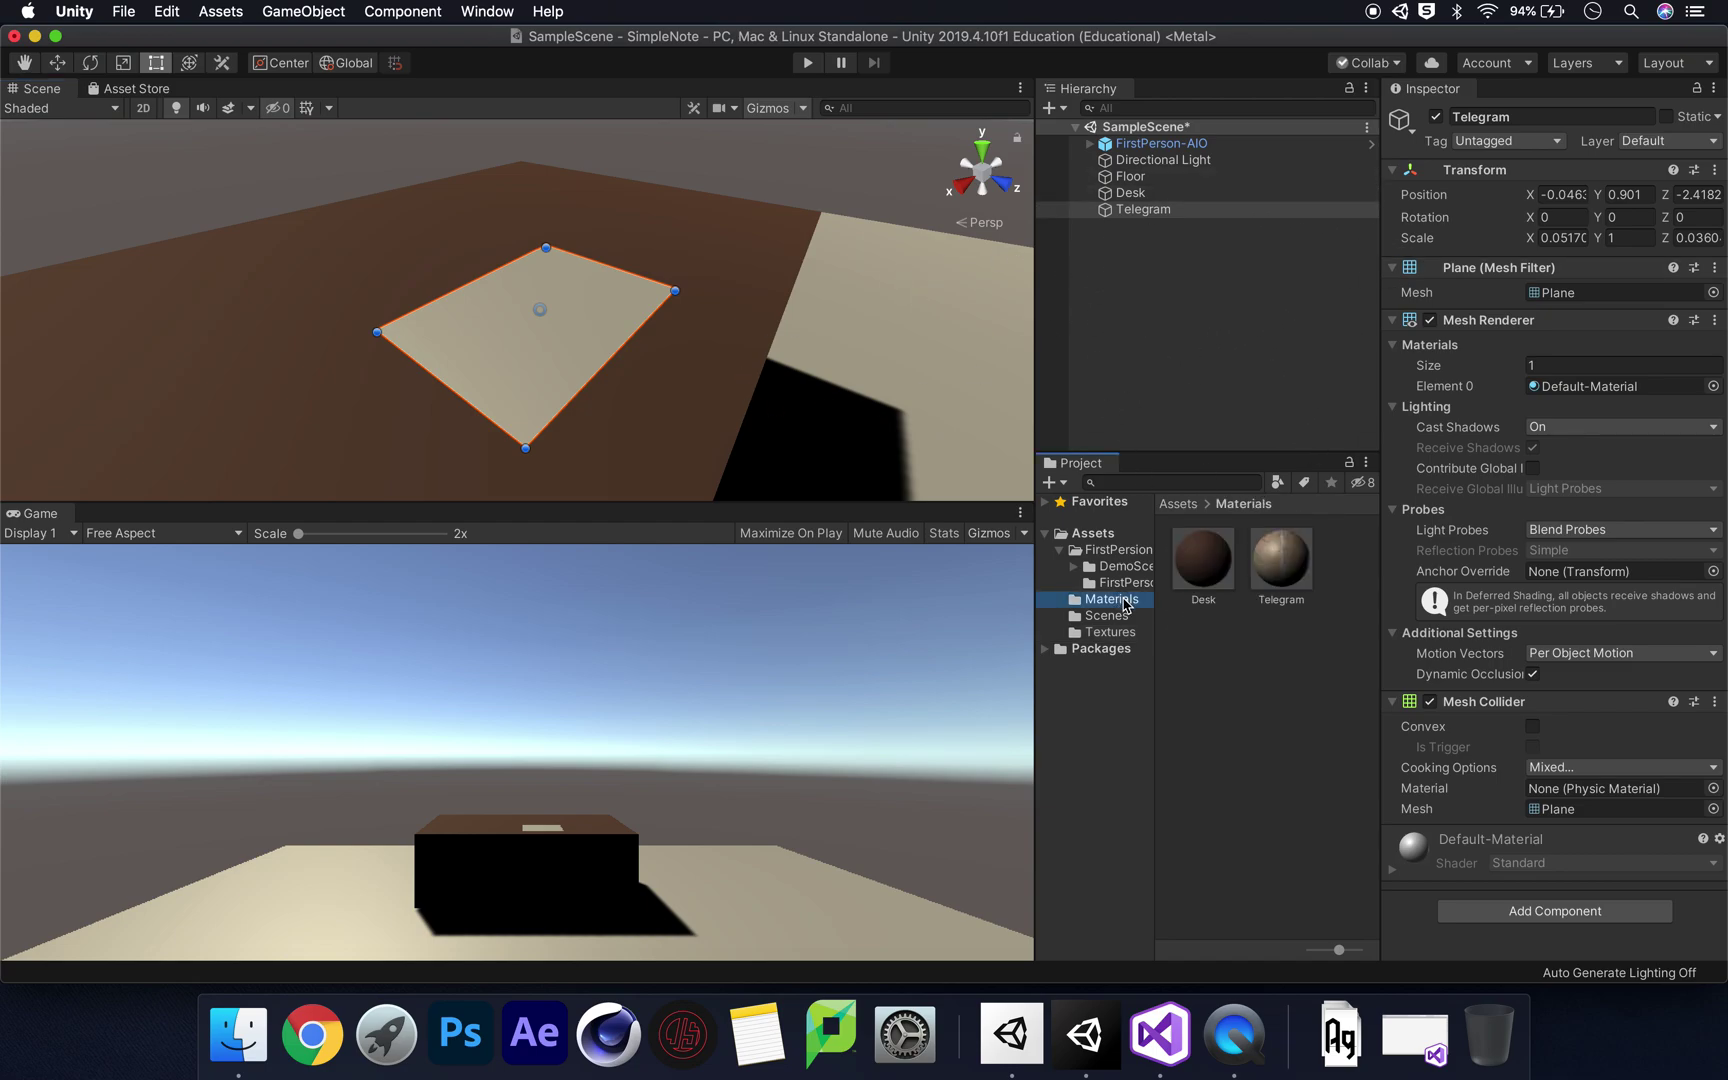
left_click(1283, 566)
left_click_drag(1281, 563, 600, 341)
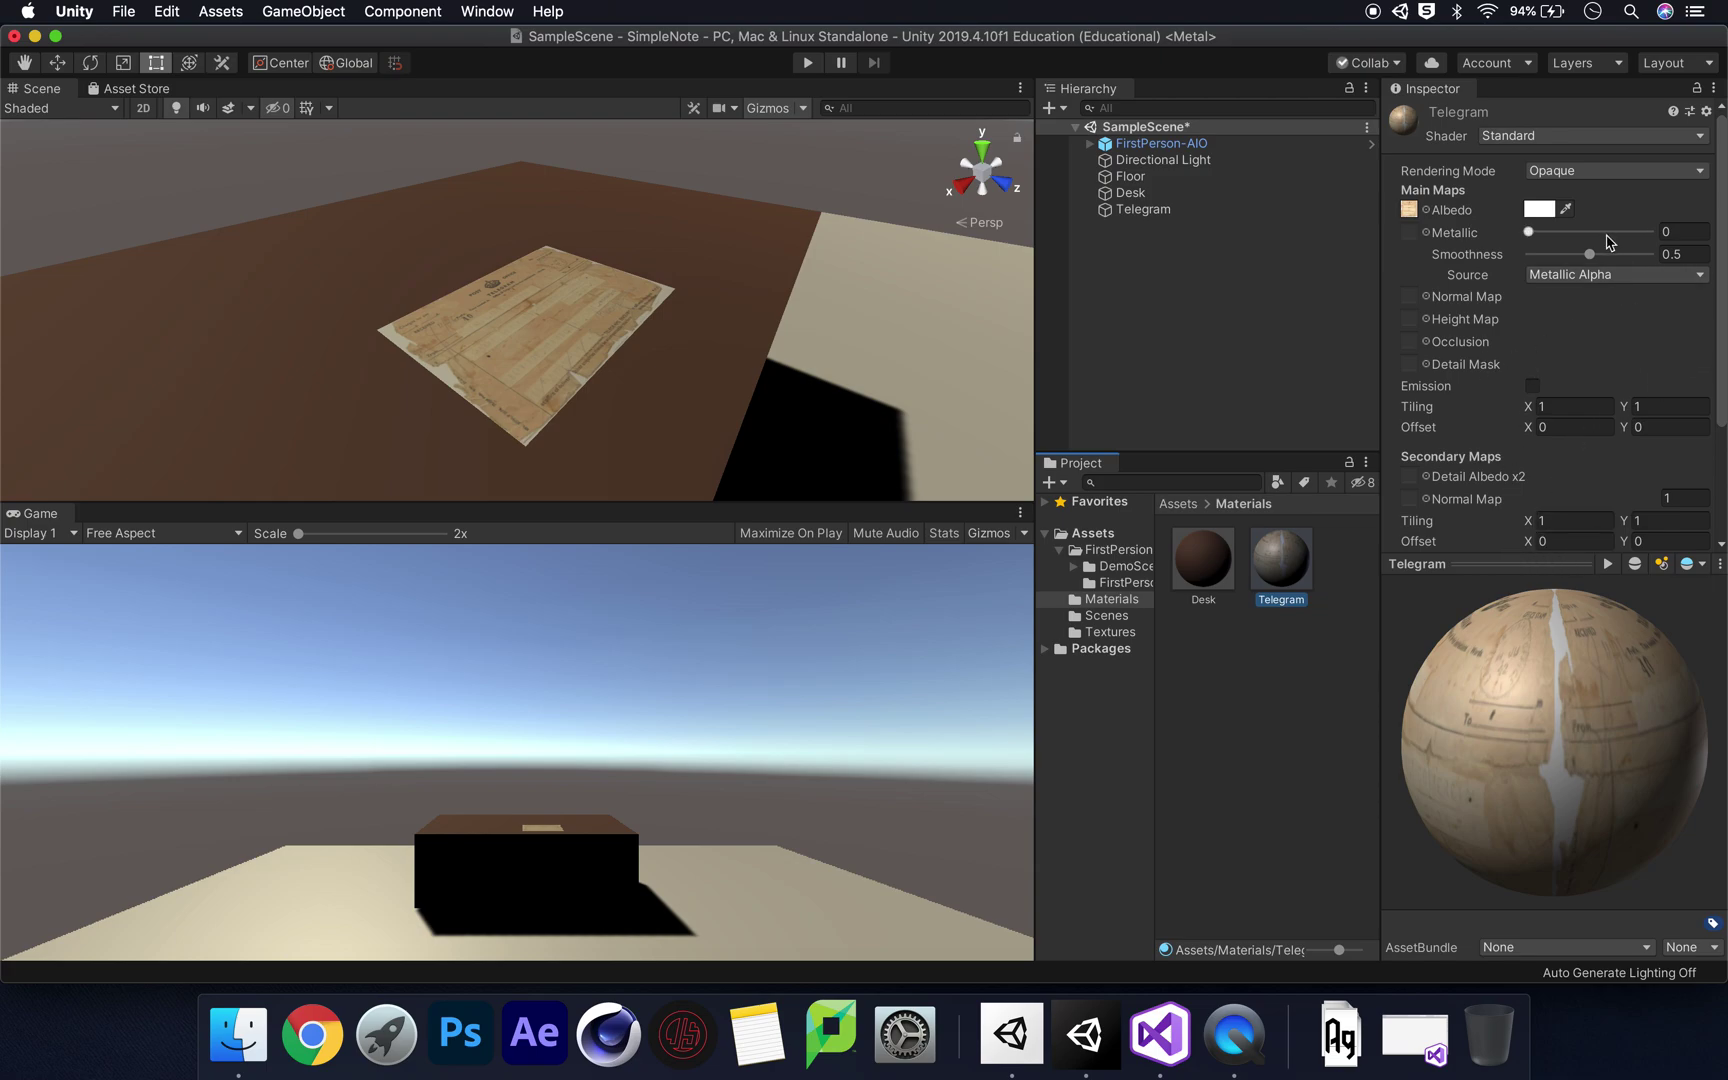
- Set the material's smoothness source to Albedo Alpha and Smoothness to 0
left_click_drag(1590, 256, 1518, 266)
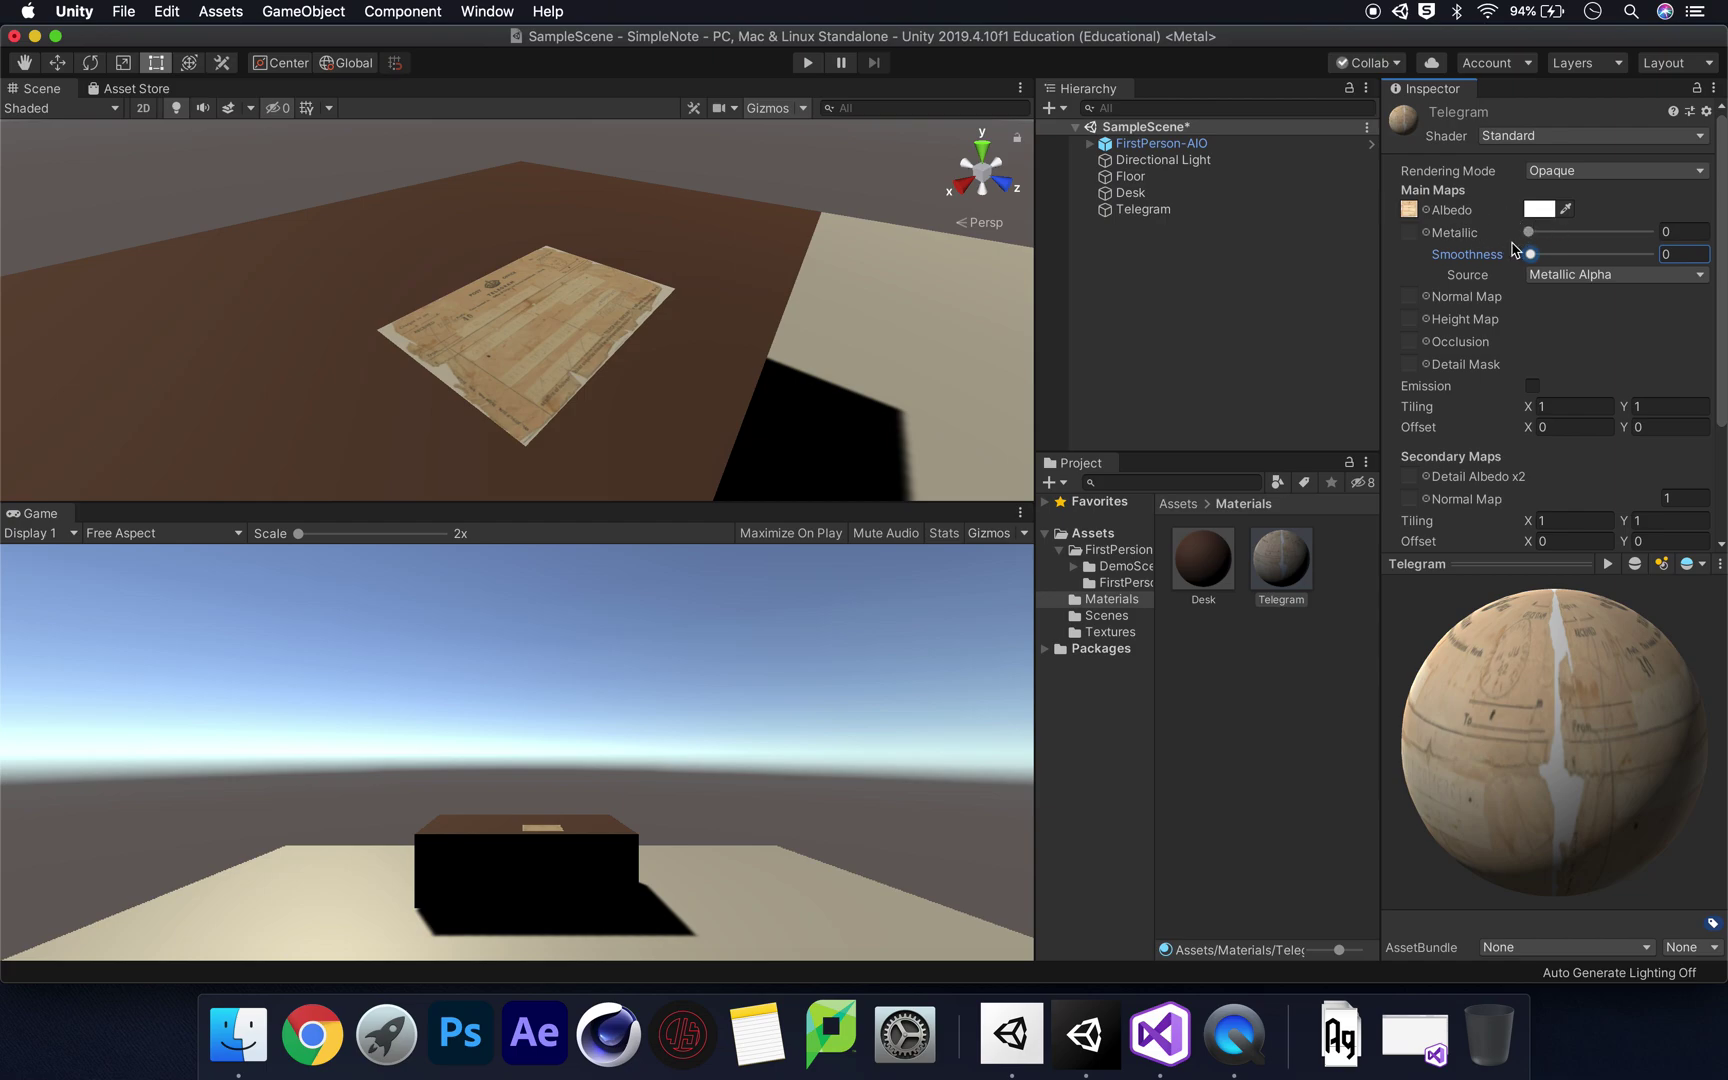
left_click(1632, 276)
left_click(1570, 293)
left_click_drag(1648, 254, 1500, 266)
left_click(1190, 211)
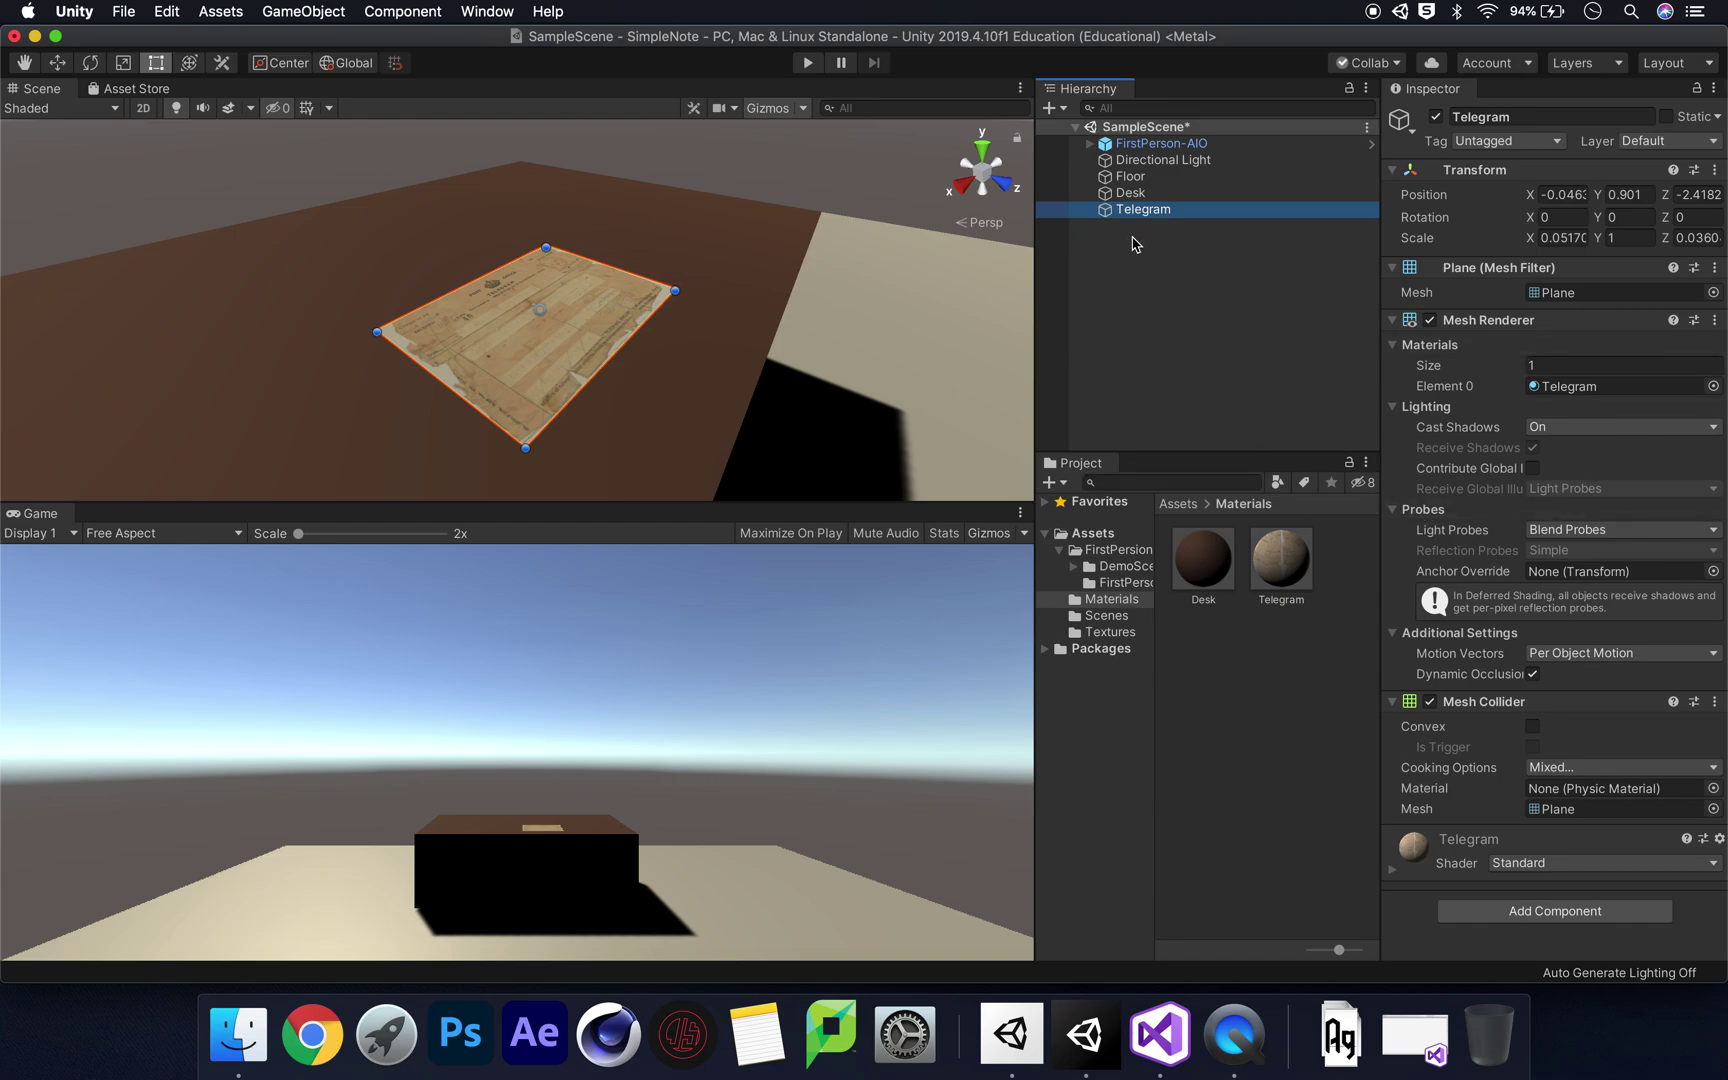
- Add a Box Collider to Telegram with Y size 0.17 and X size about 13.4
left_click(1578, 918)
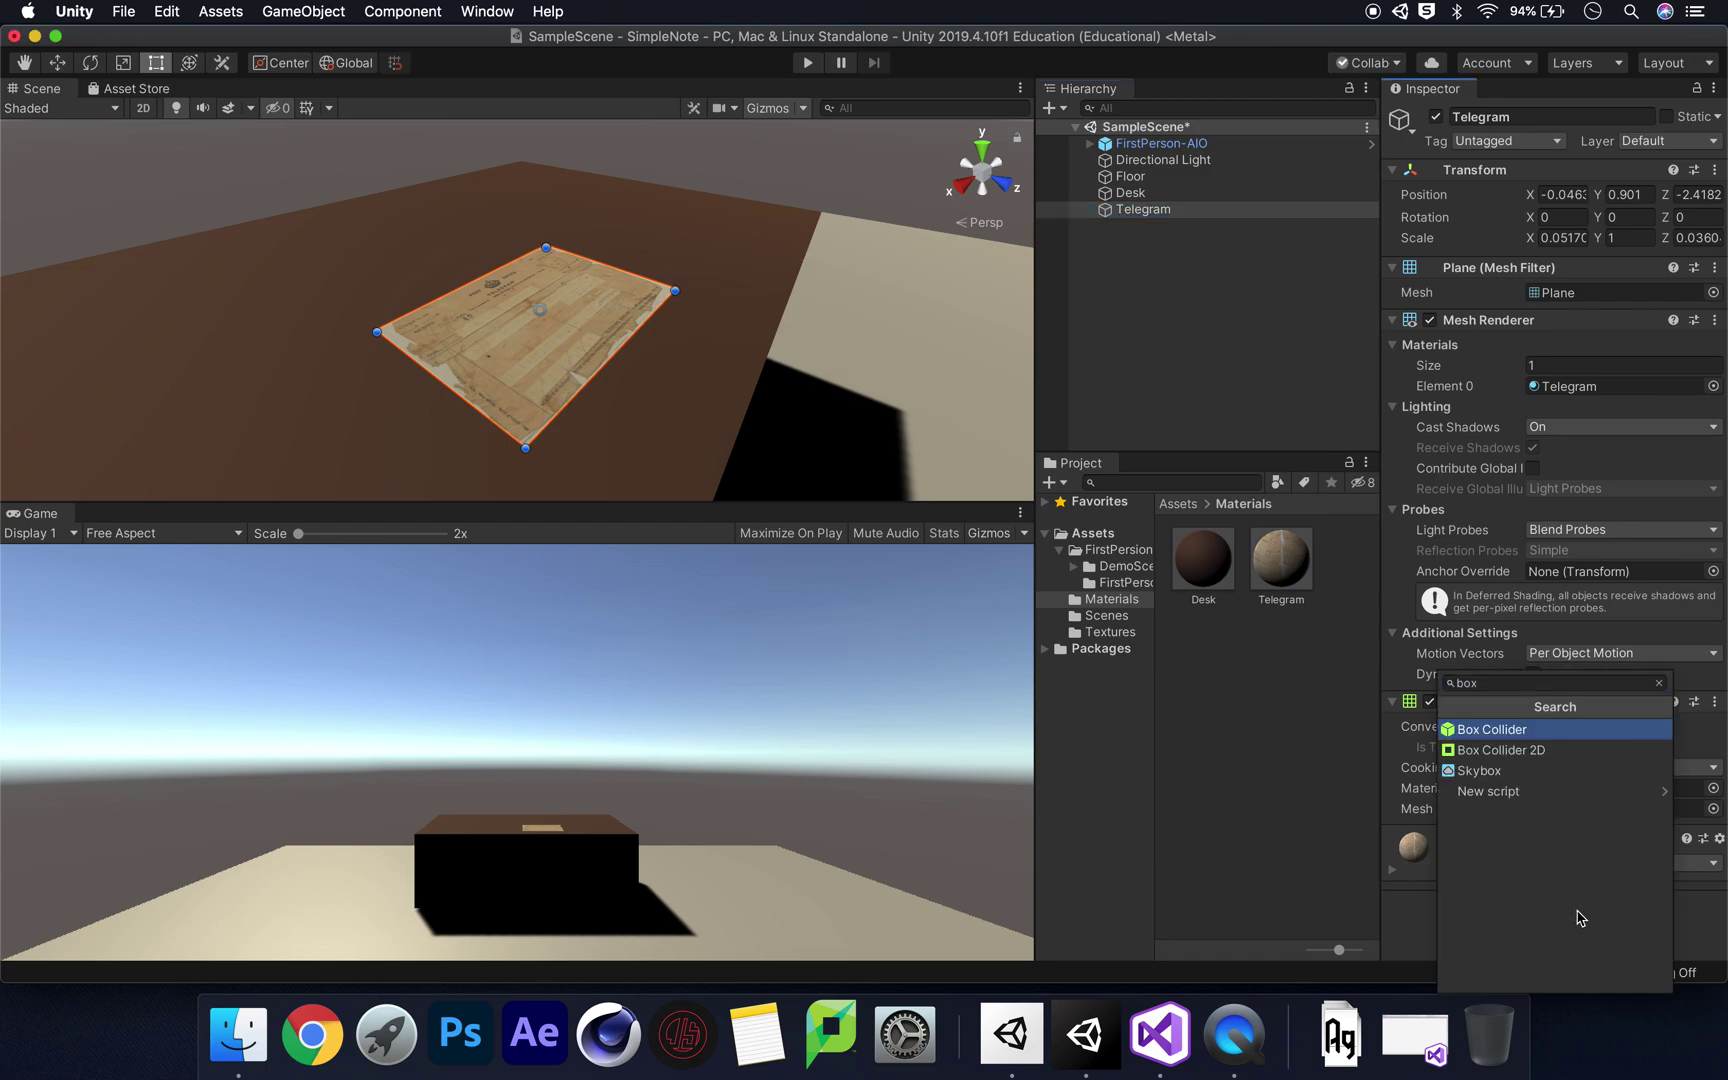
left_click(1540, 730)
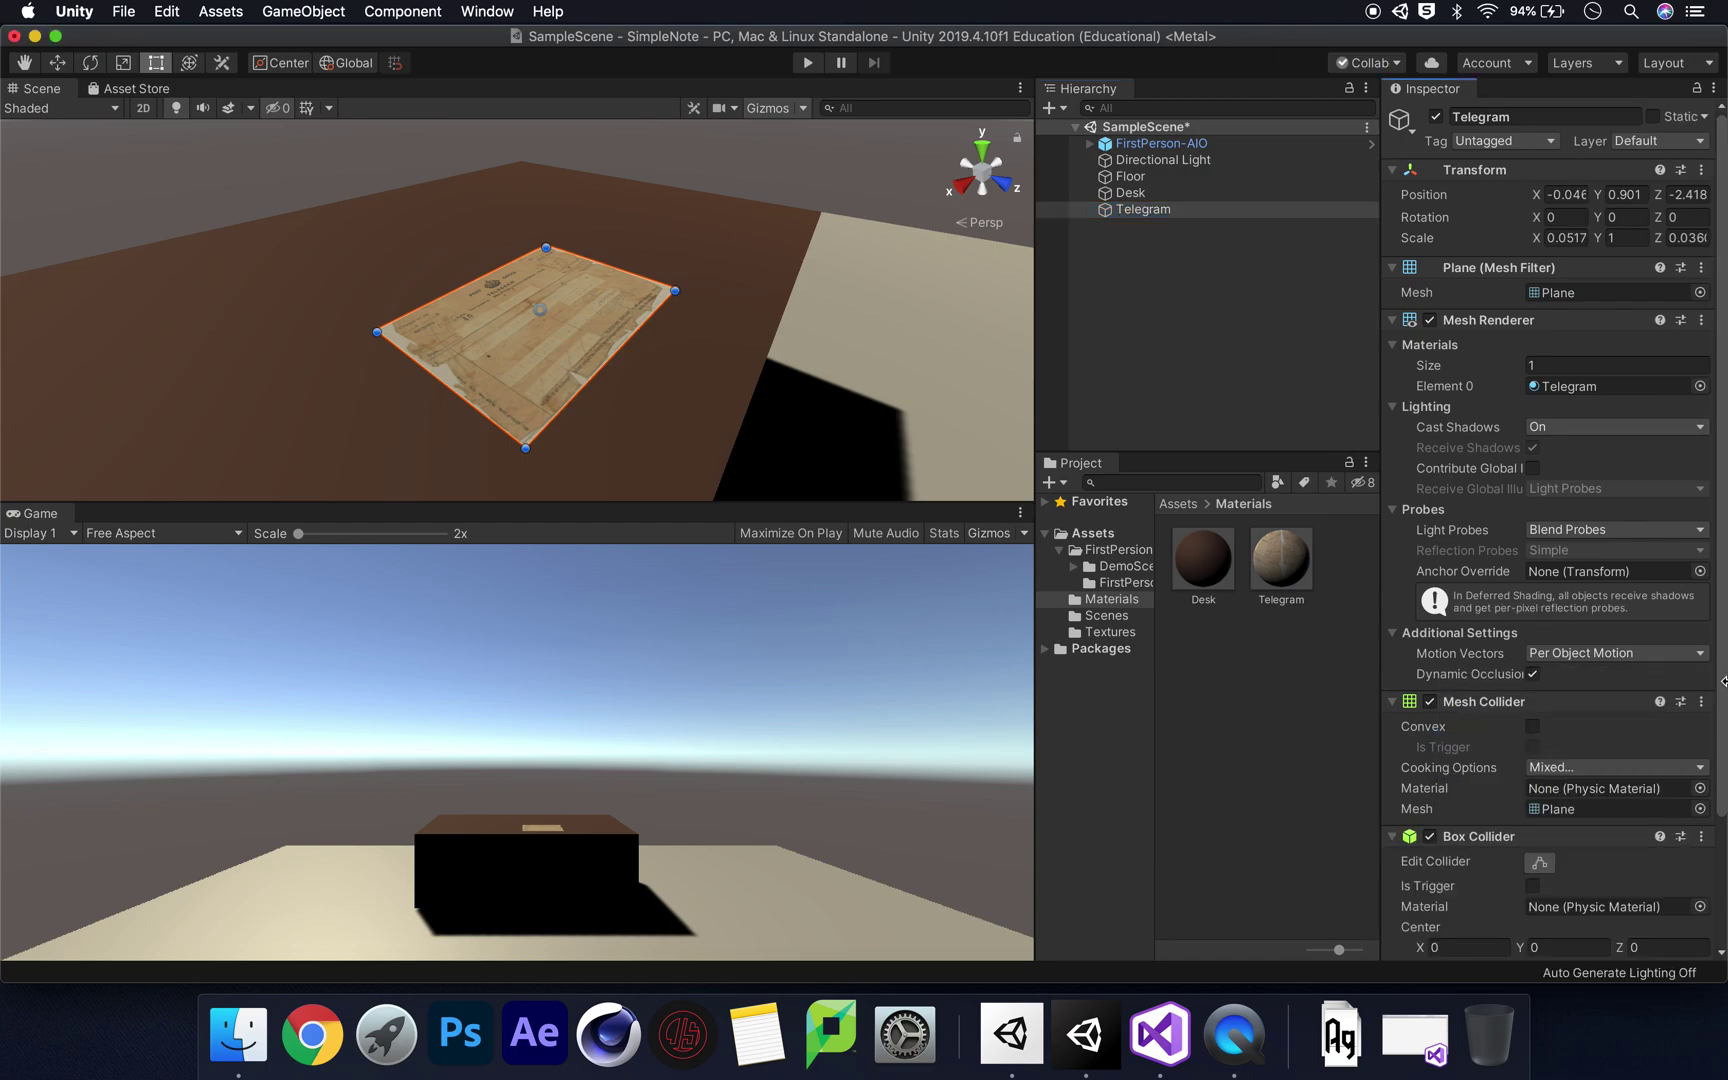
scroll(1724, 688, "down", 3)
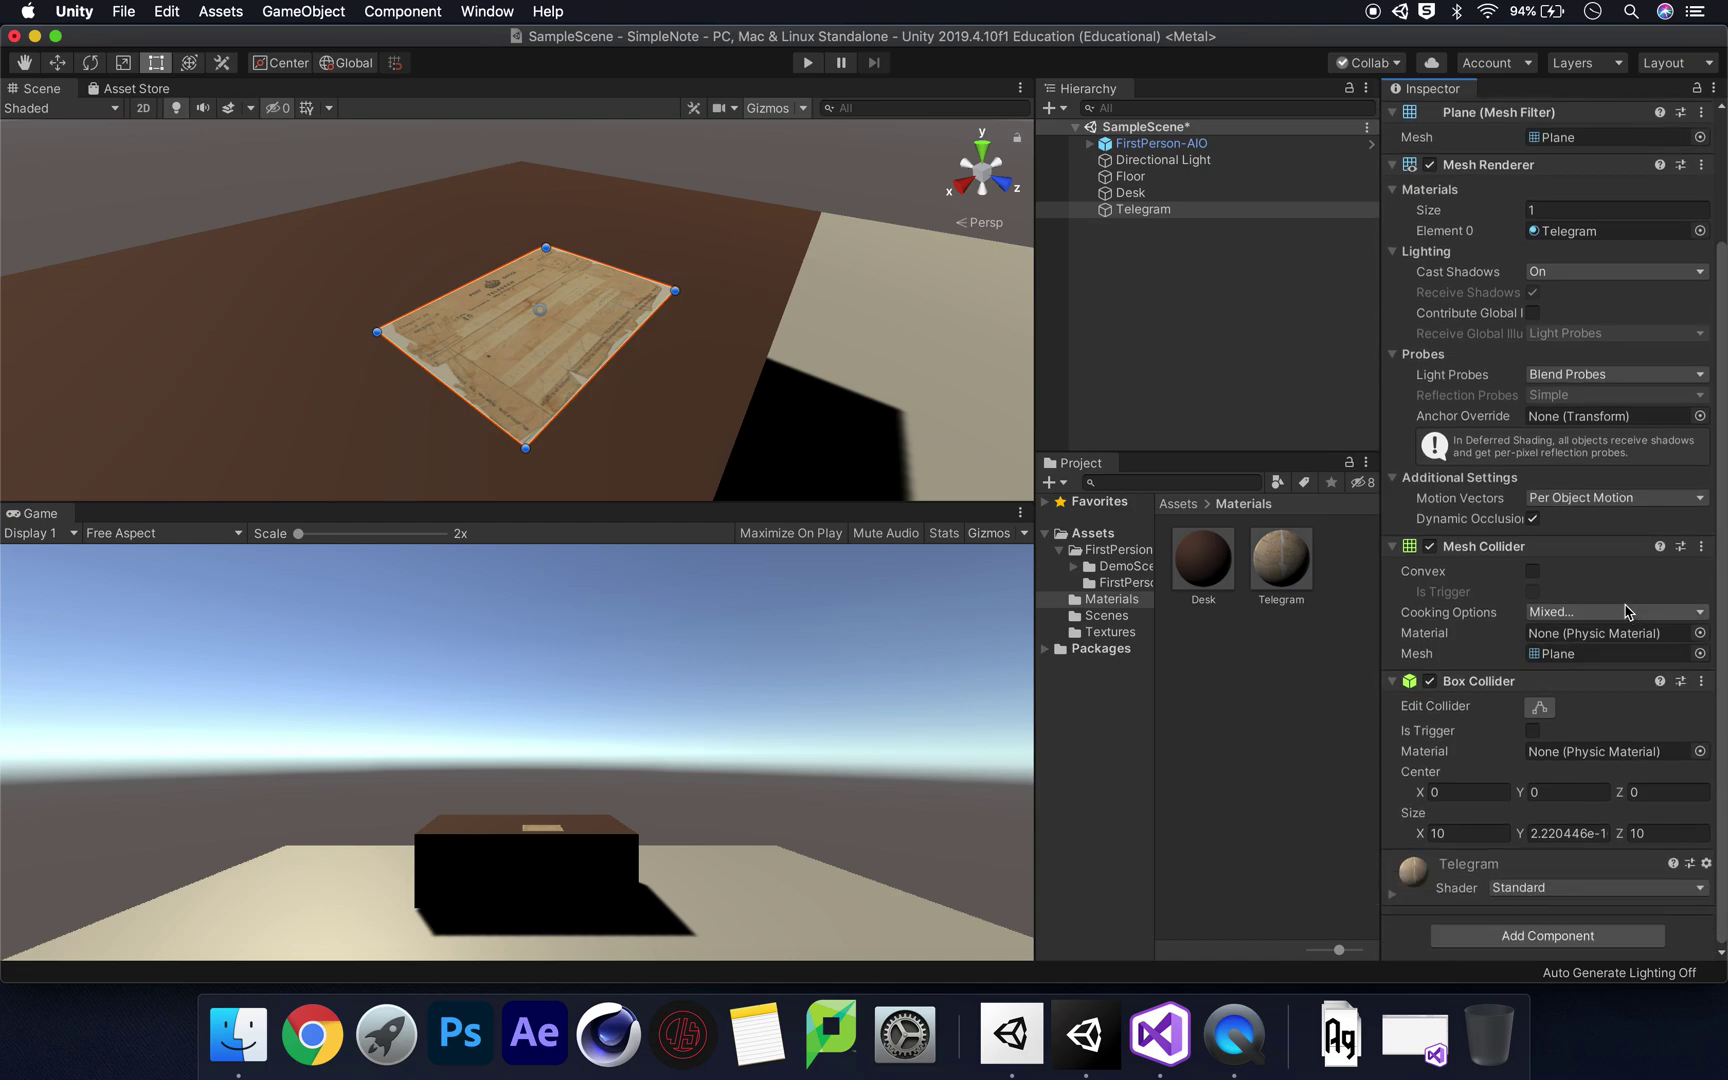
left_click(1528, 836)
type("0.11")
key("BackSpace")
type("7")
left_click_drag(1424, 838, 1535, 842)
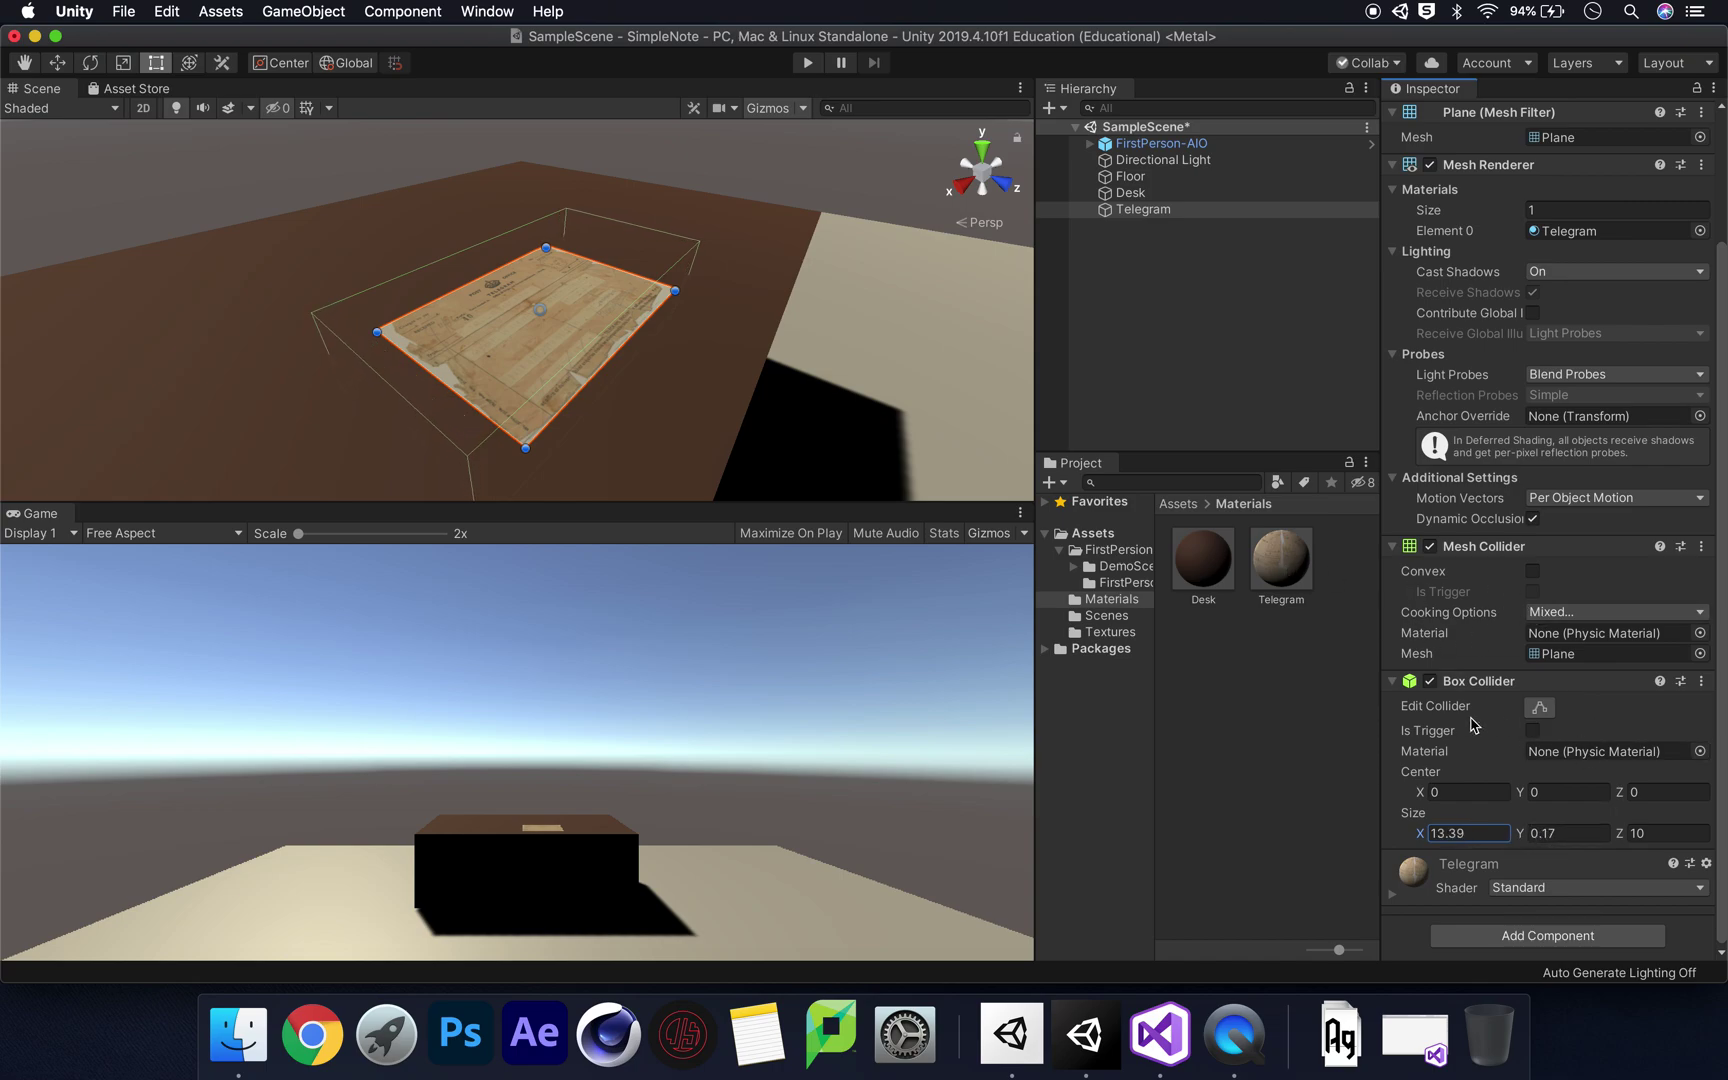
- Stretch the collider bounds along Z to about 26.16, then deselect the plane
left_click(1540, 707)
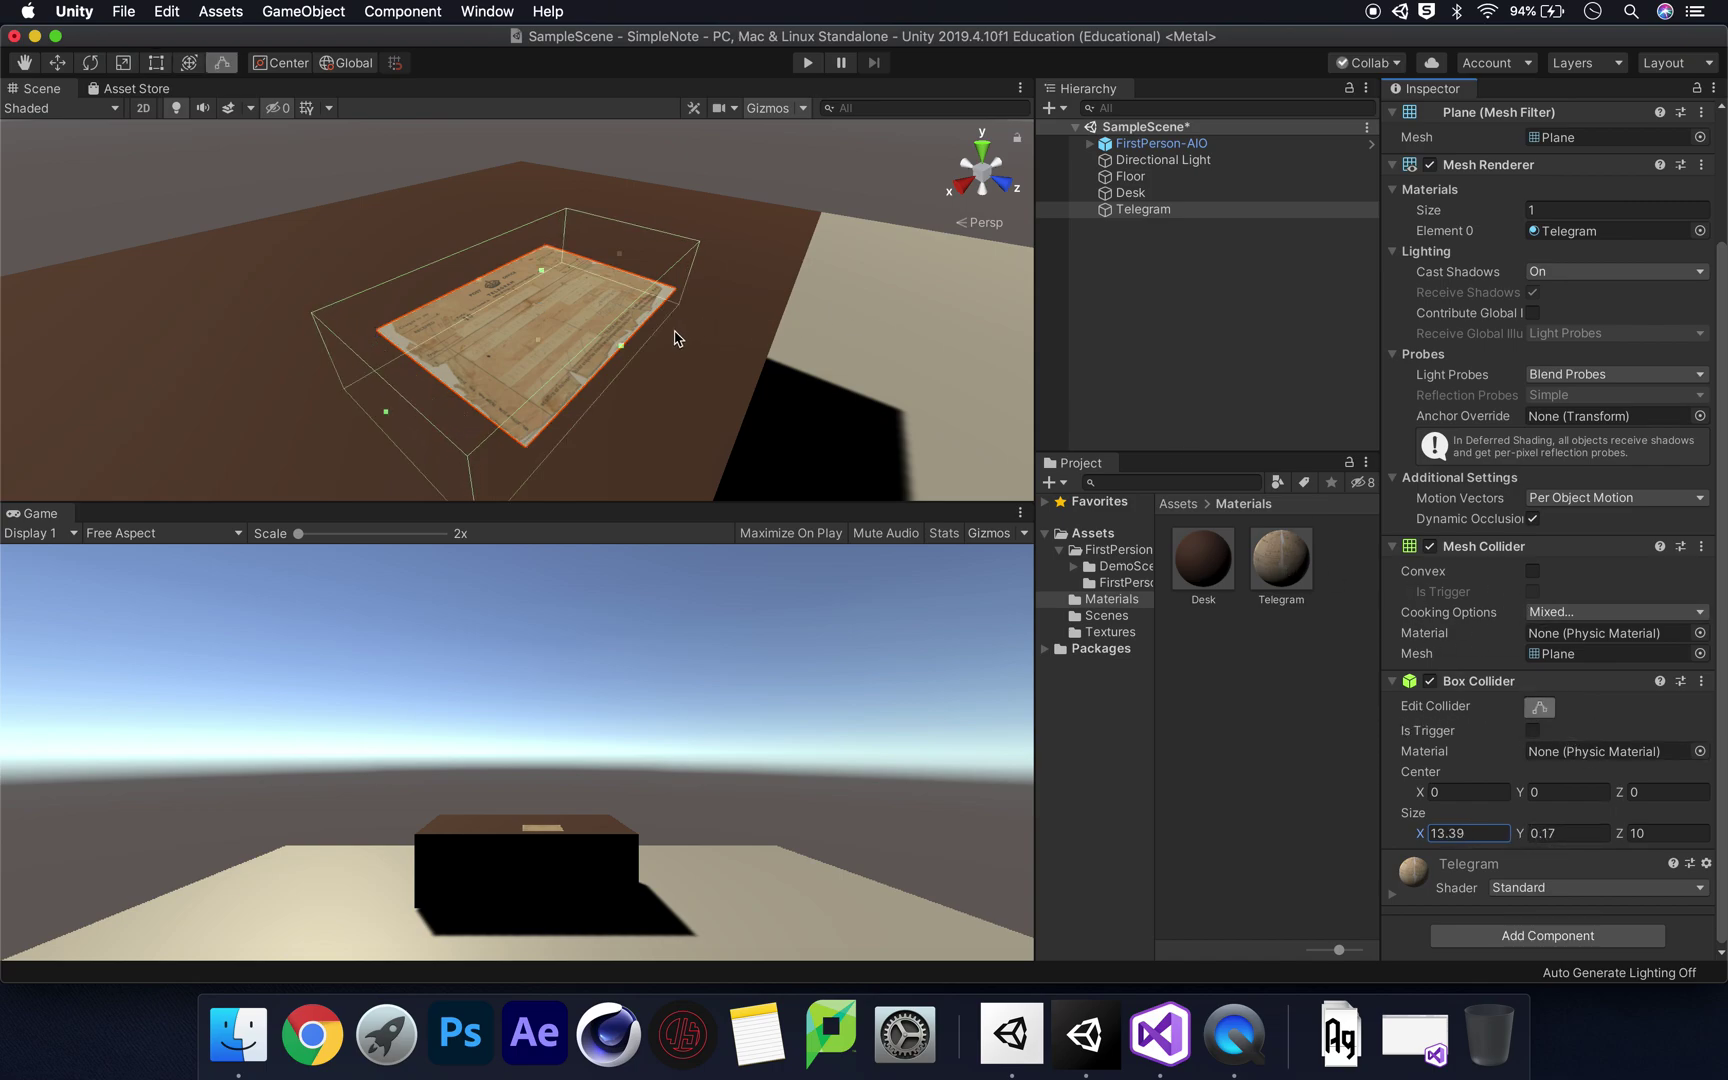
left_click_drag(621, 346, 744, 405)
scroll(772, 392, "up", 5)
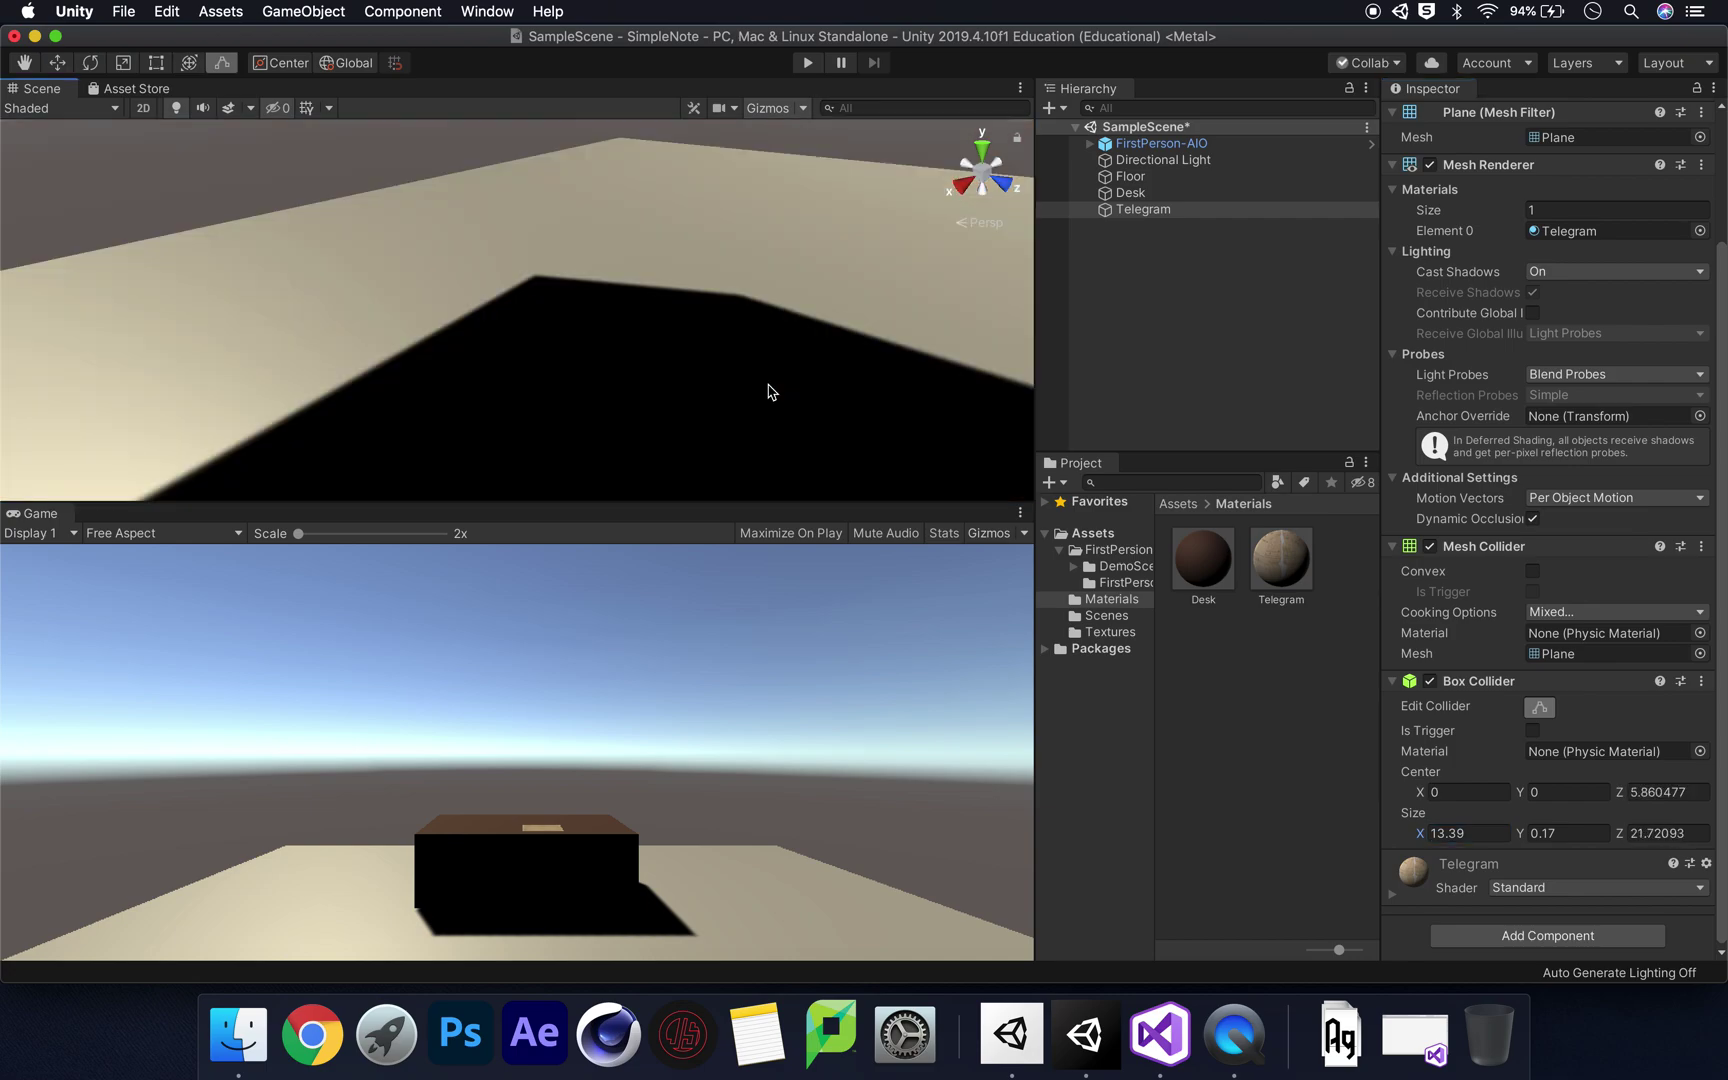
scroll(772, 392, "down", 5)
left_click_drag(692, 387, 732, 419)
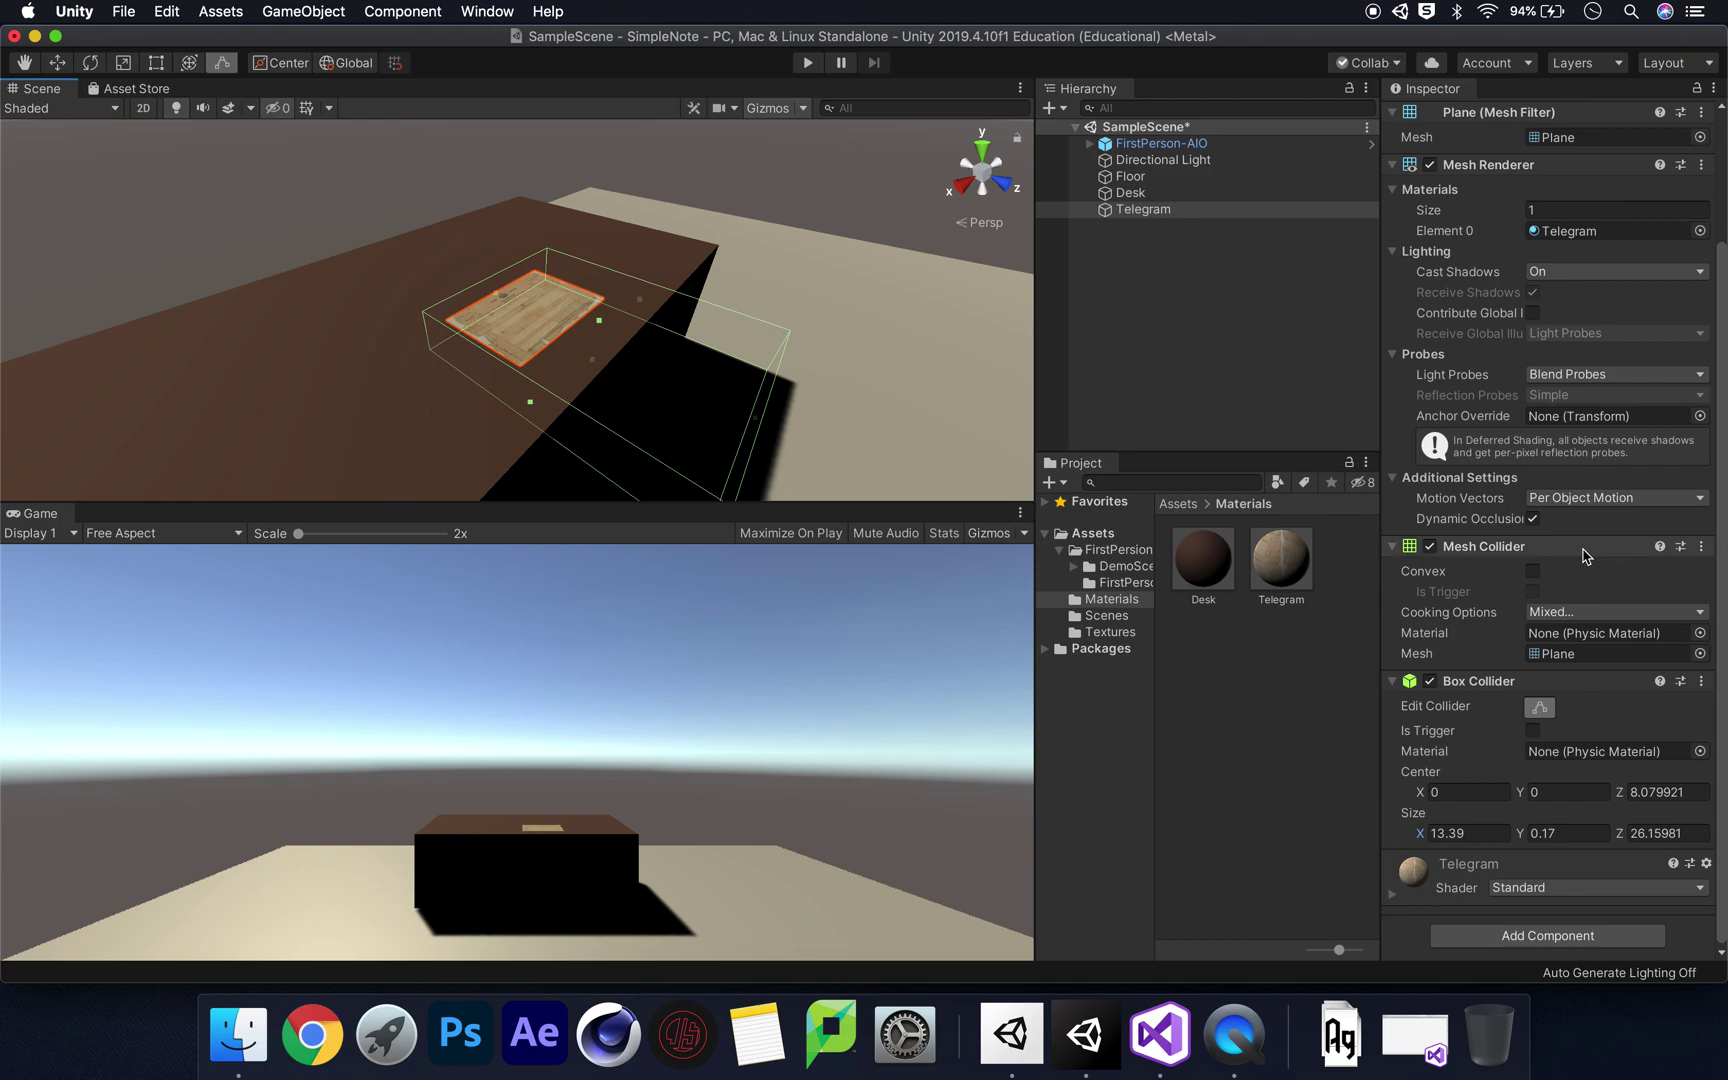
left_click(1550, 707)
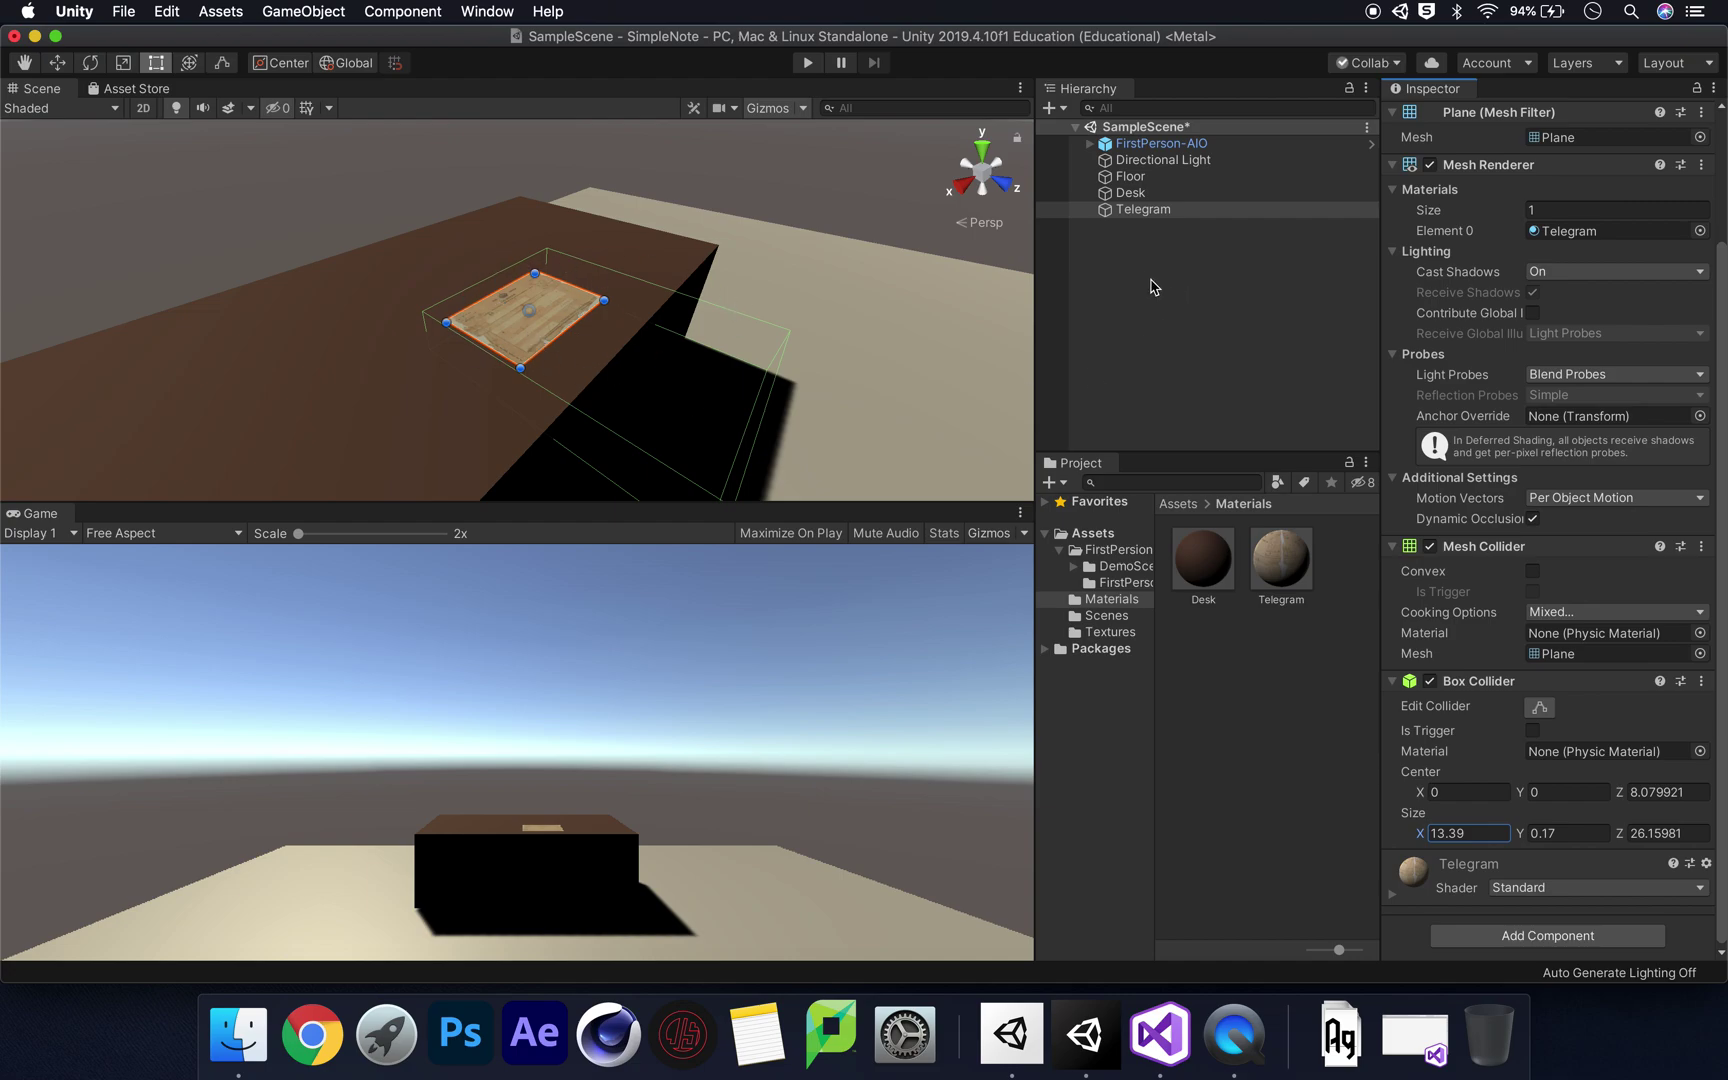
left_click(1120, 270)
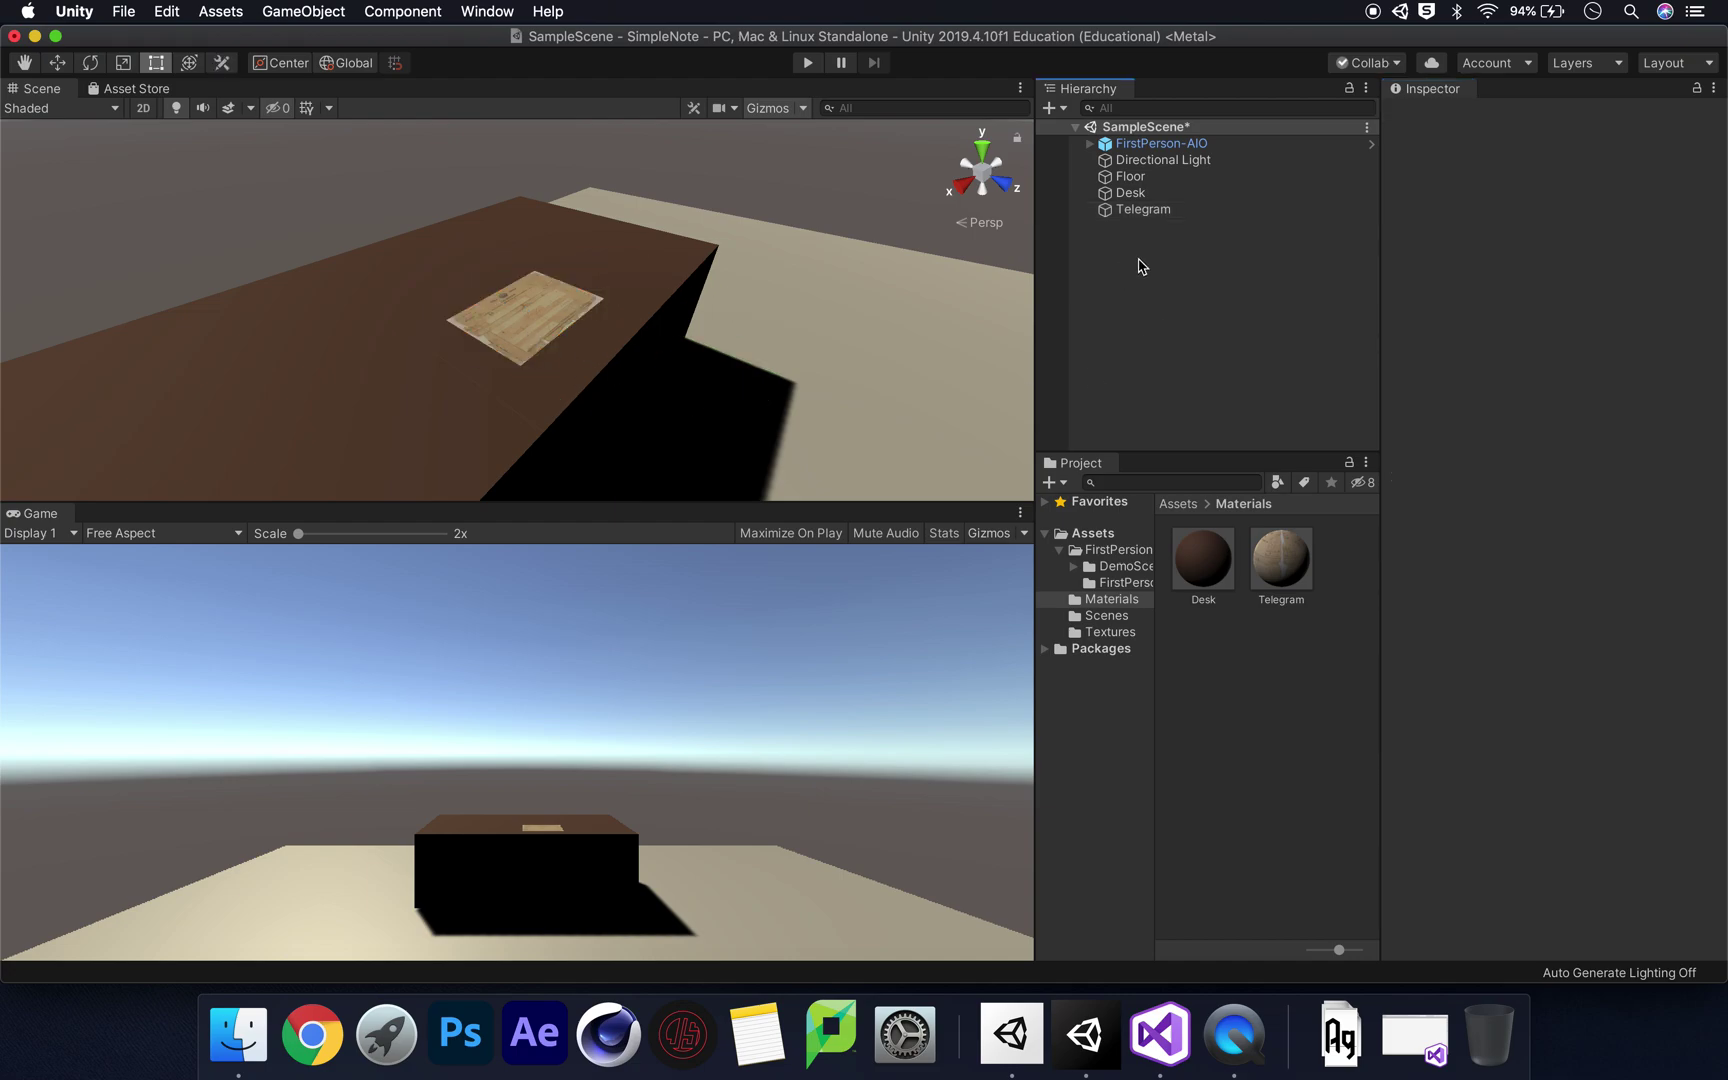
- Add a UI Image on a new Canvas and rename it 'Telegram UI'
right_click(1141, 266)
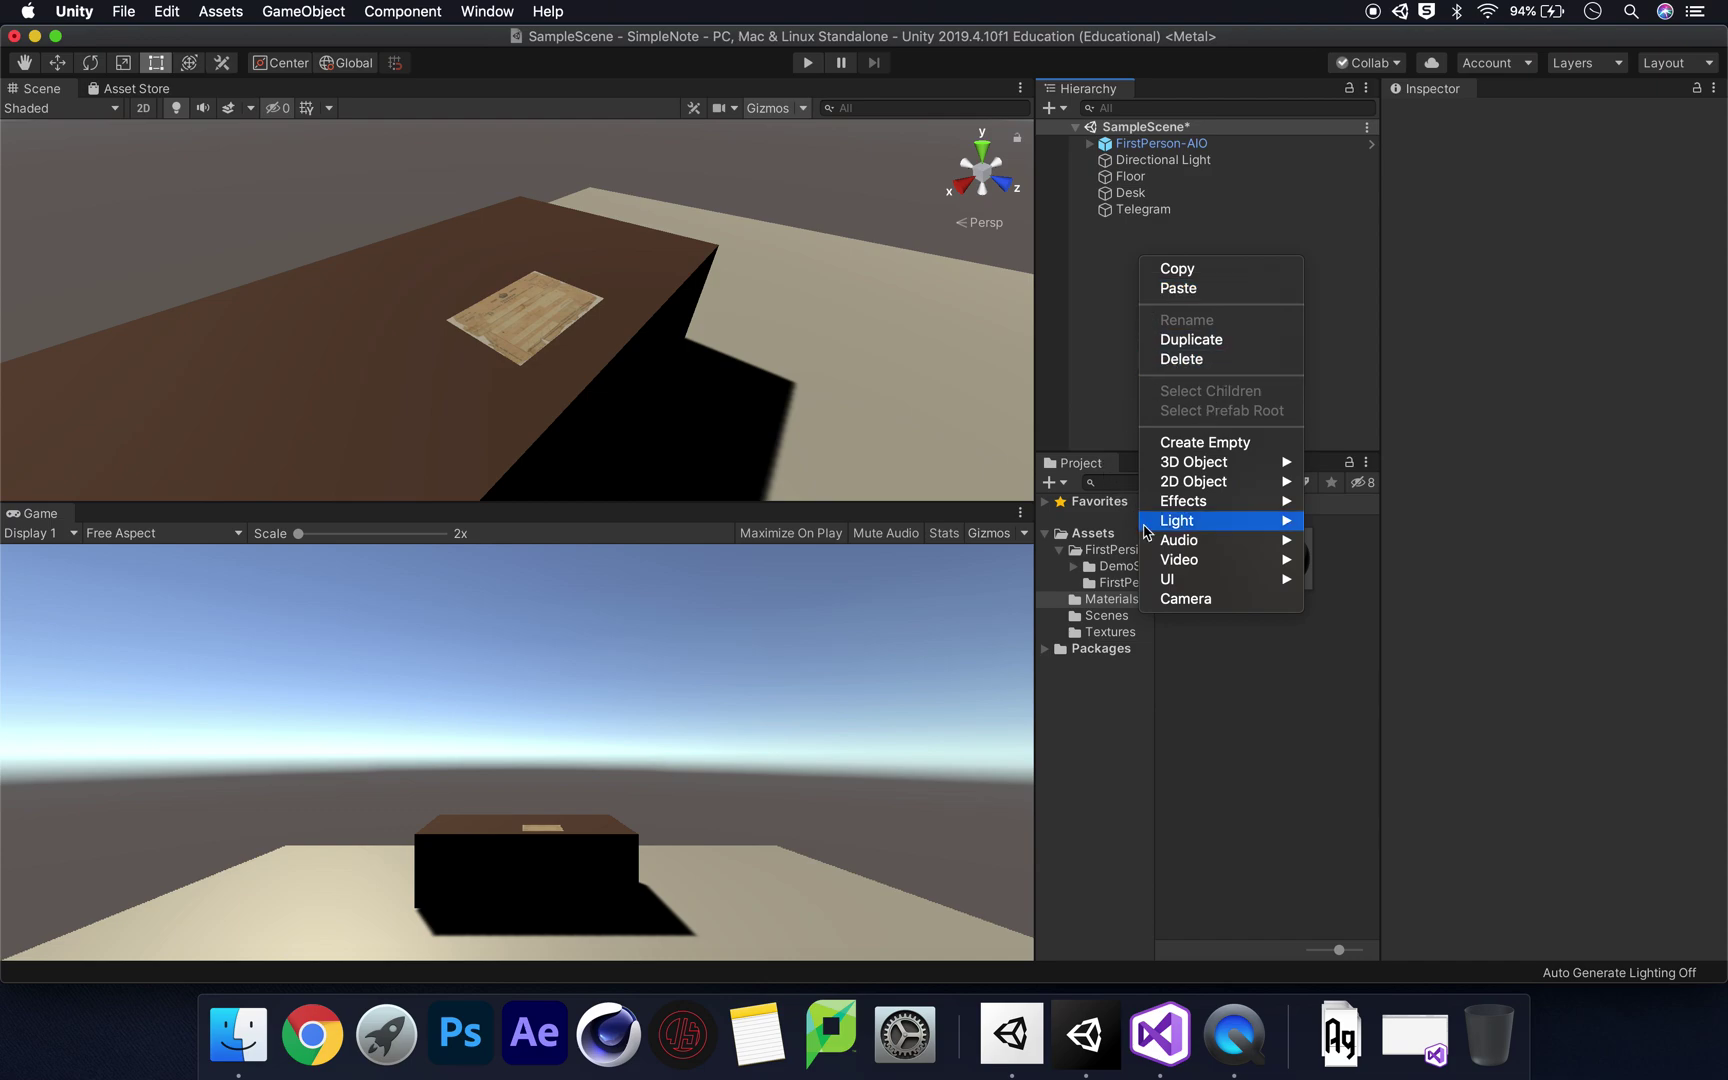
mouse_move(1216, 582)
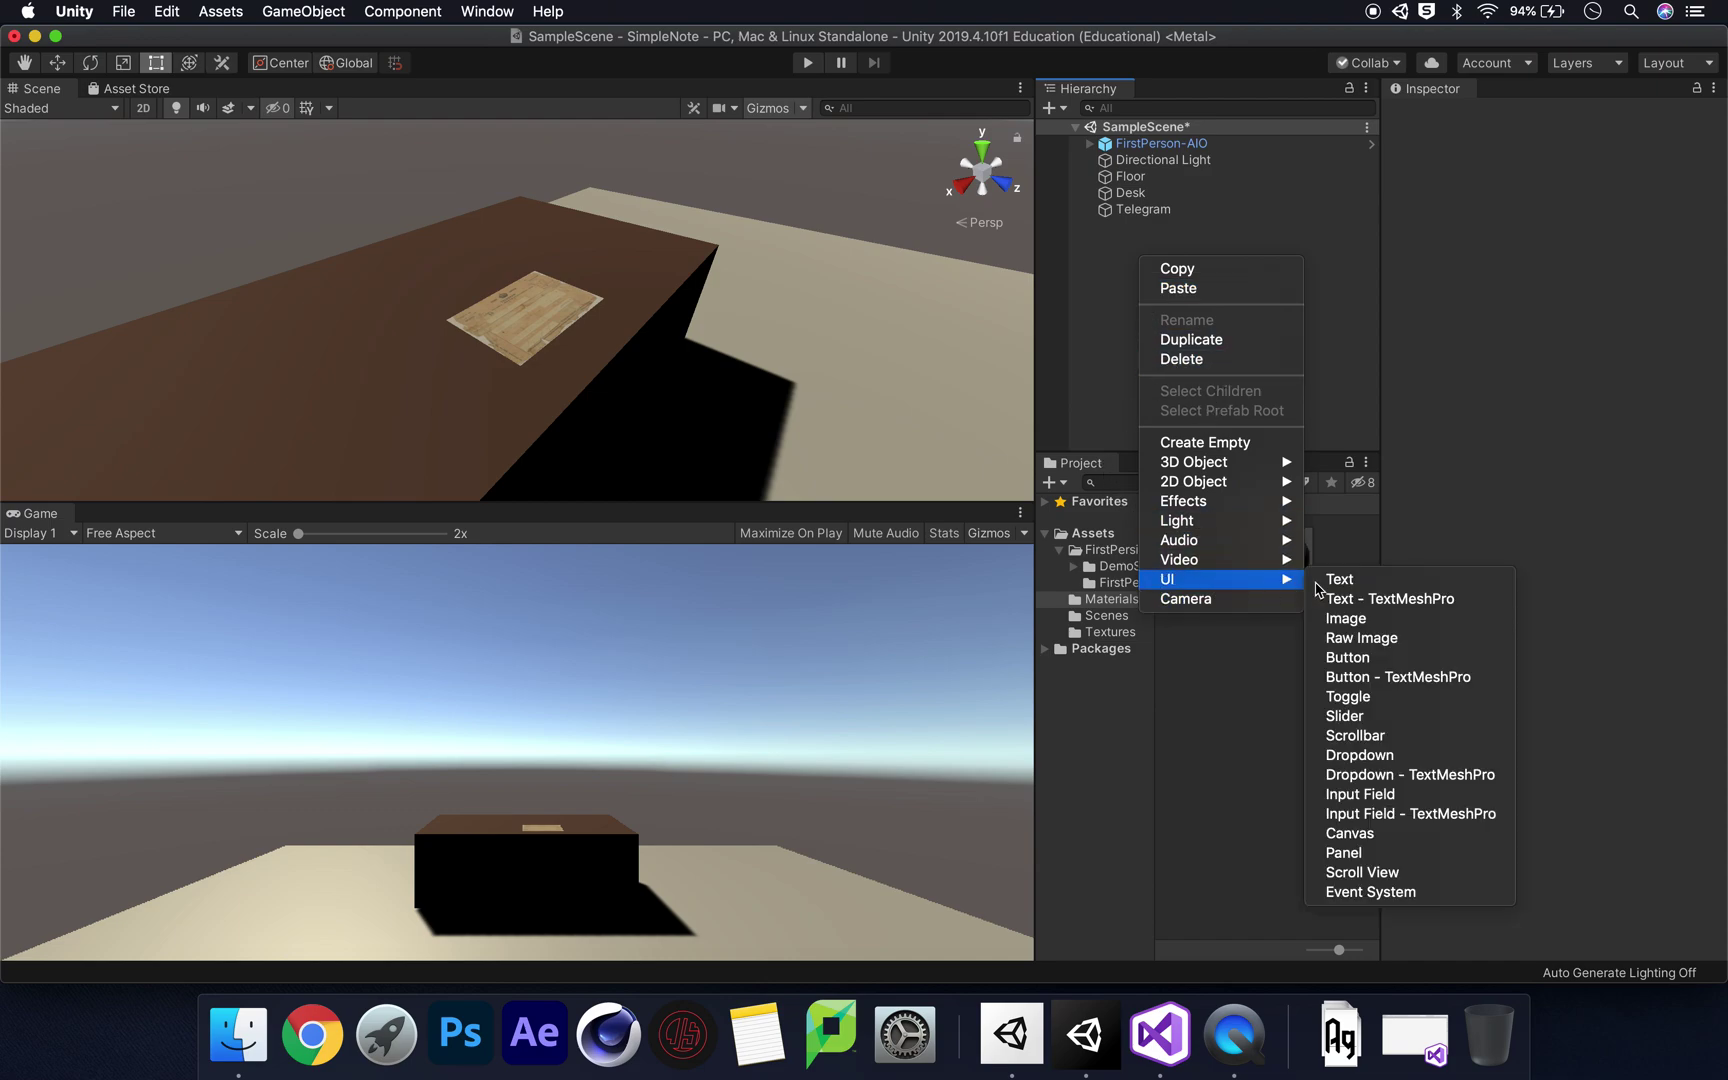
left_click(1392, 620)
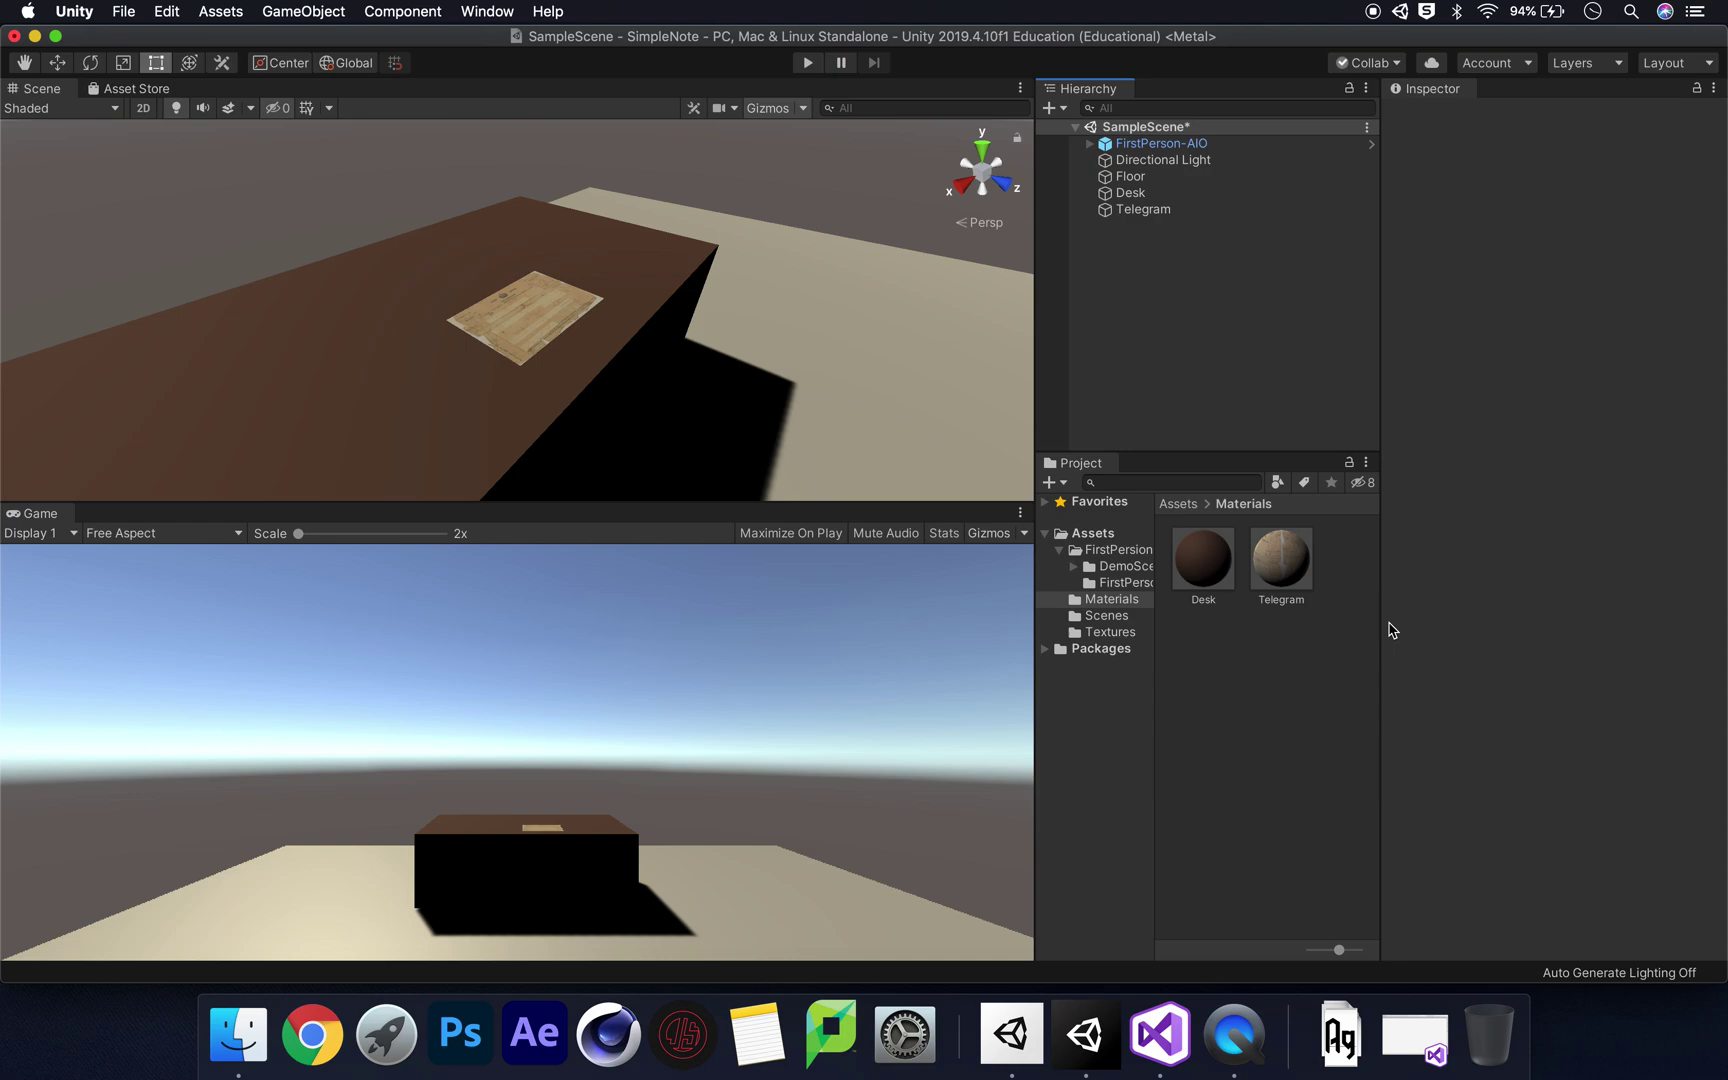
left_click(1531, 117)
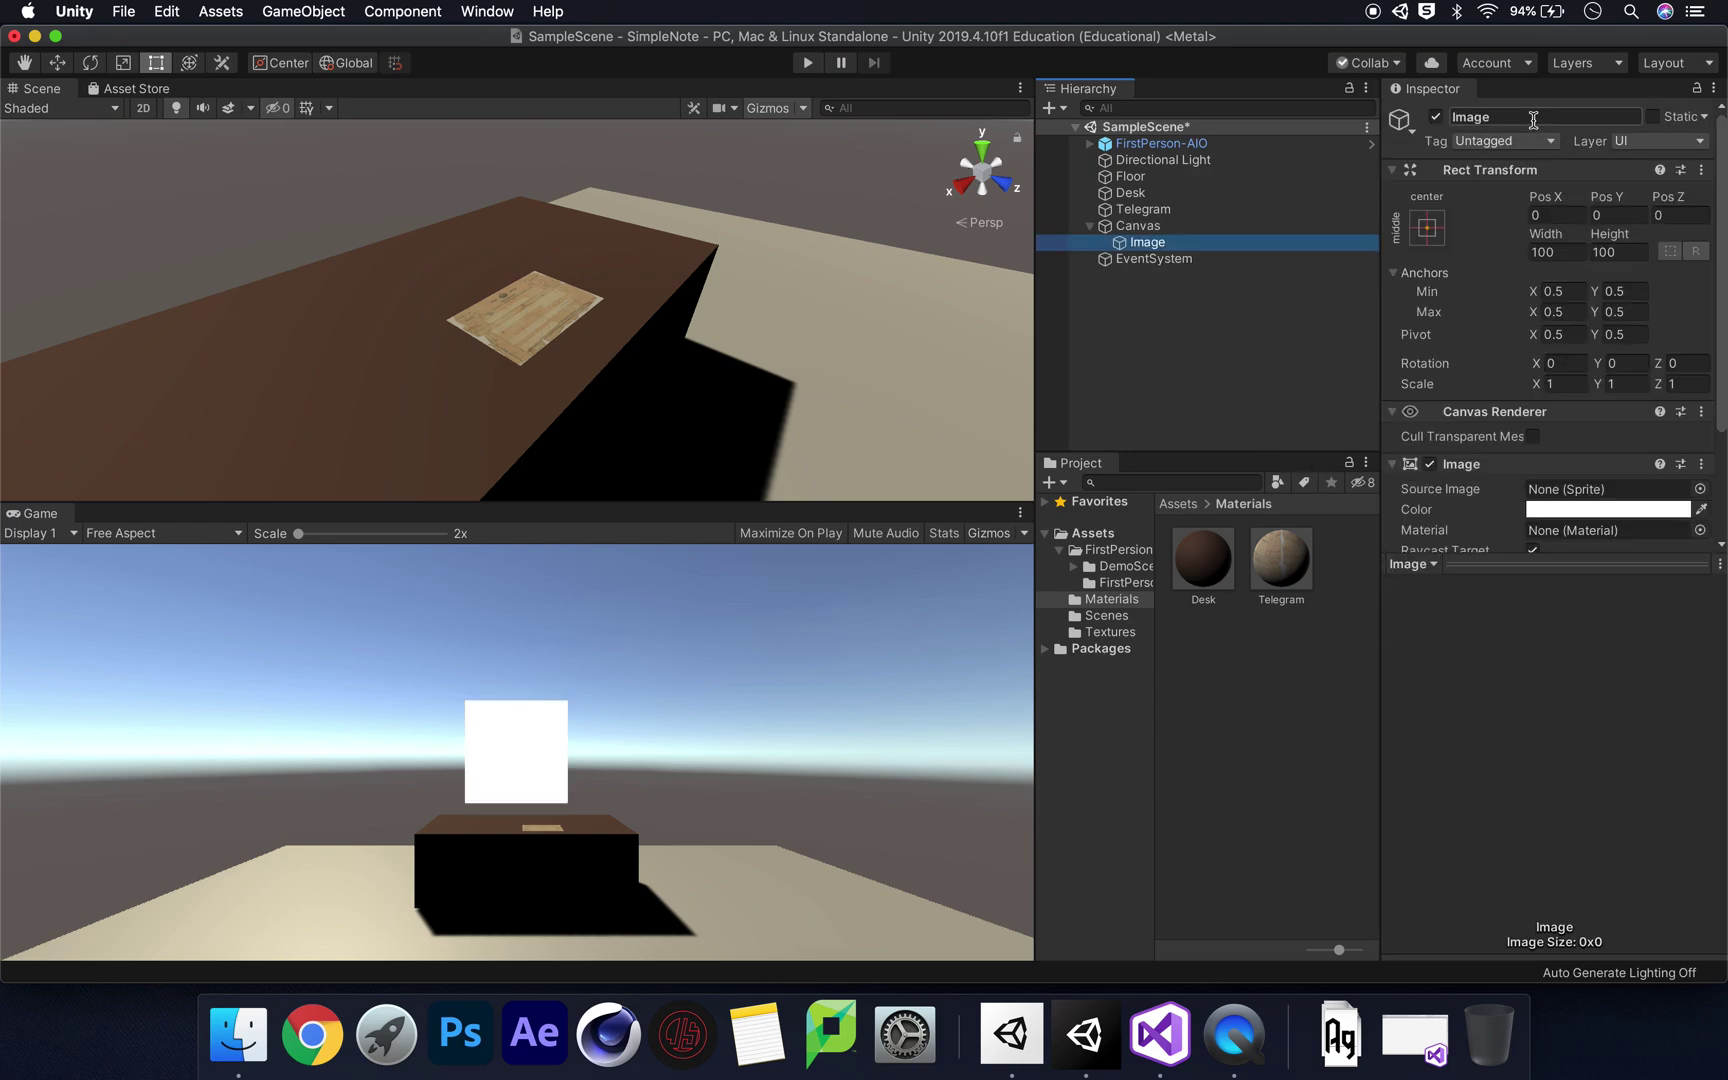
type("Telegram UI")
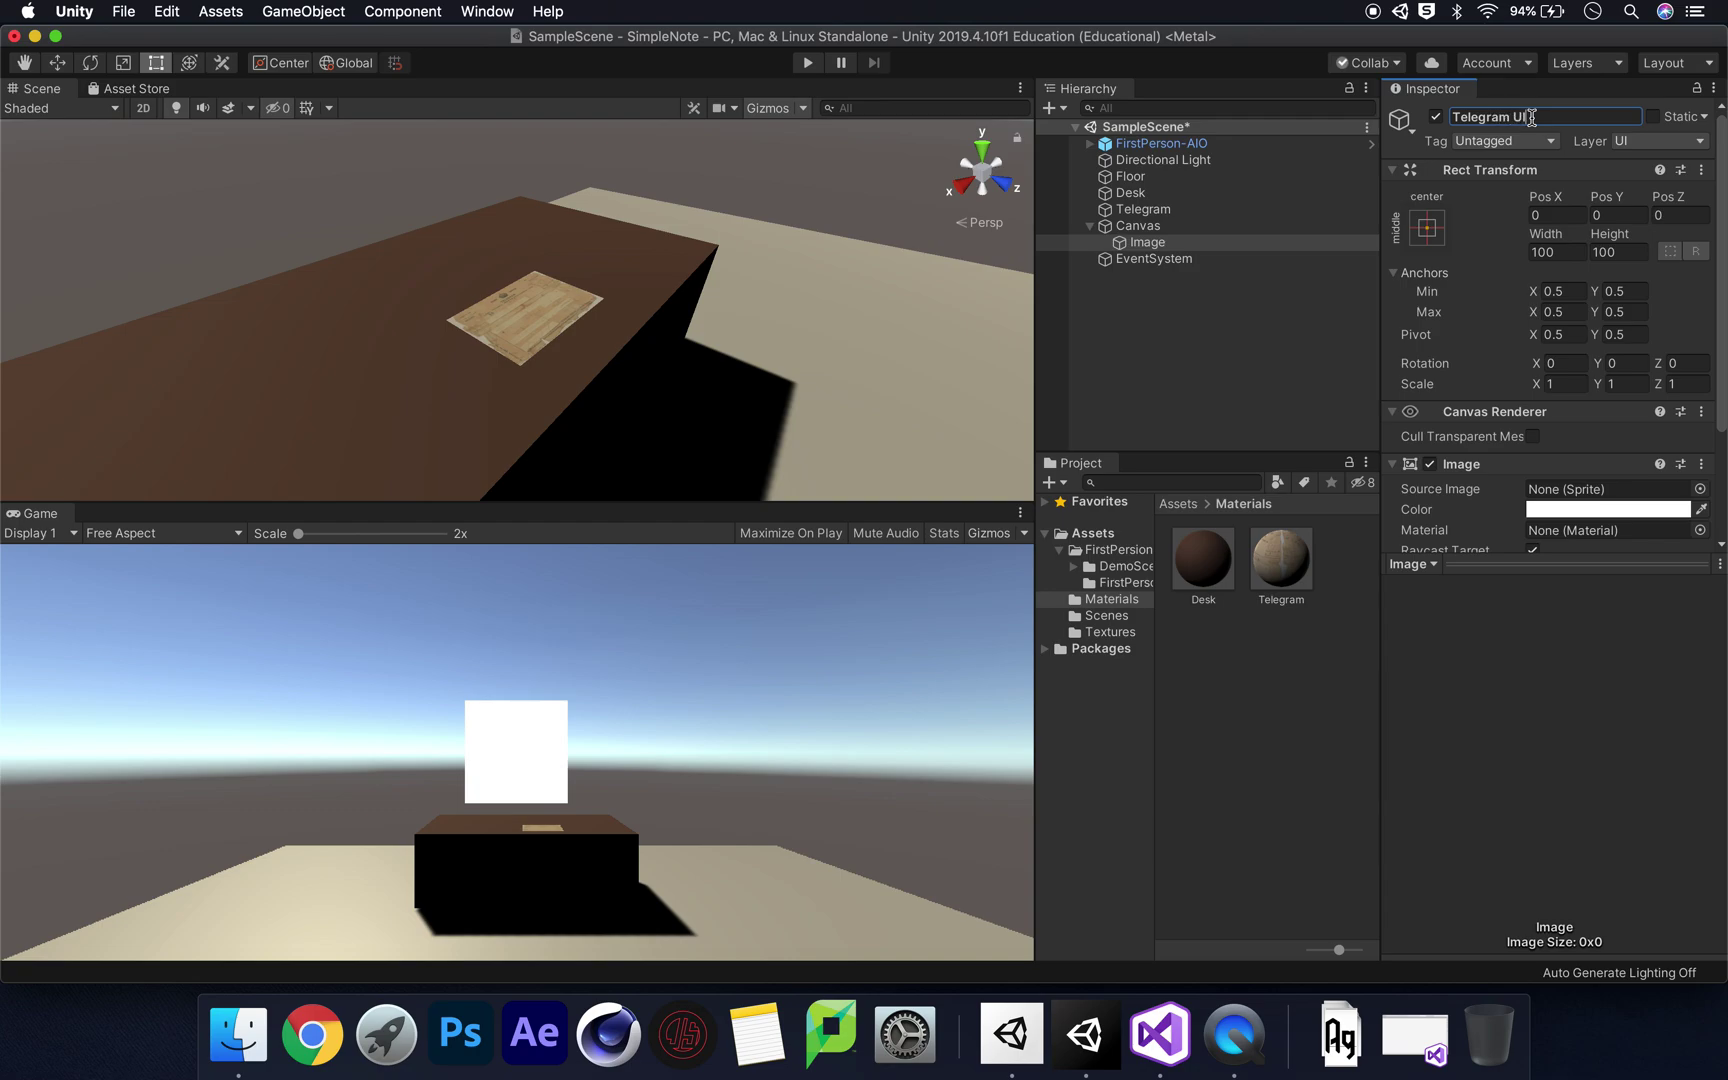
key("Return")
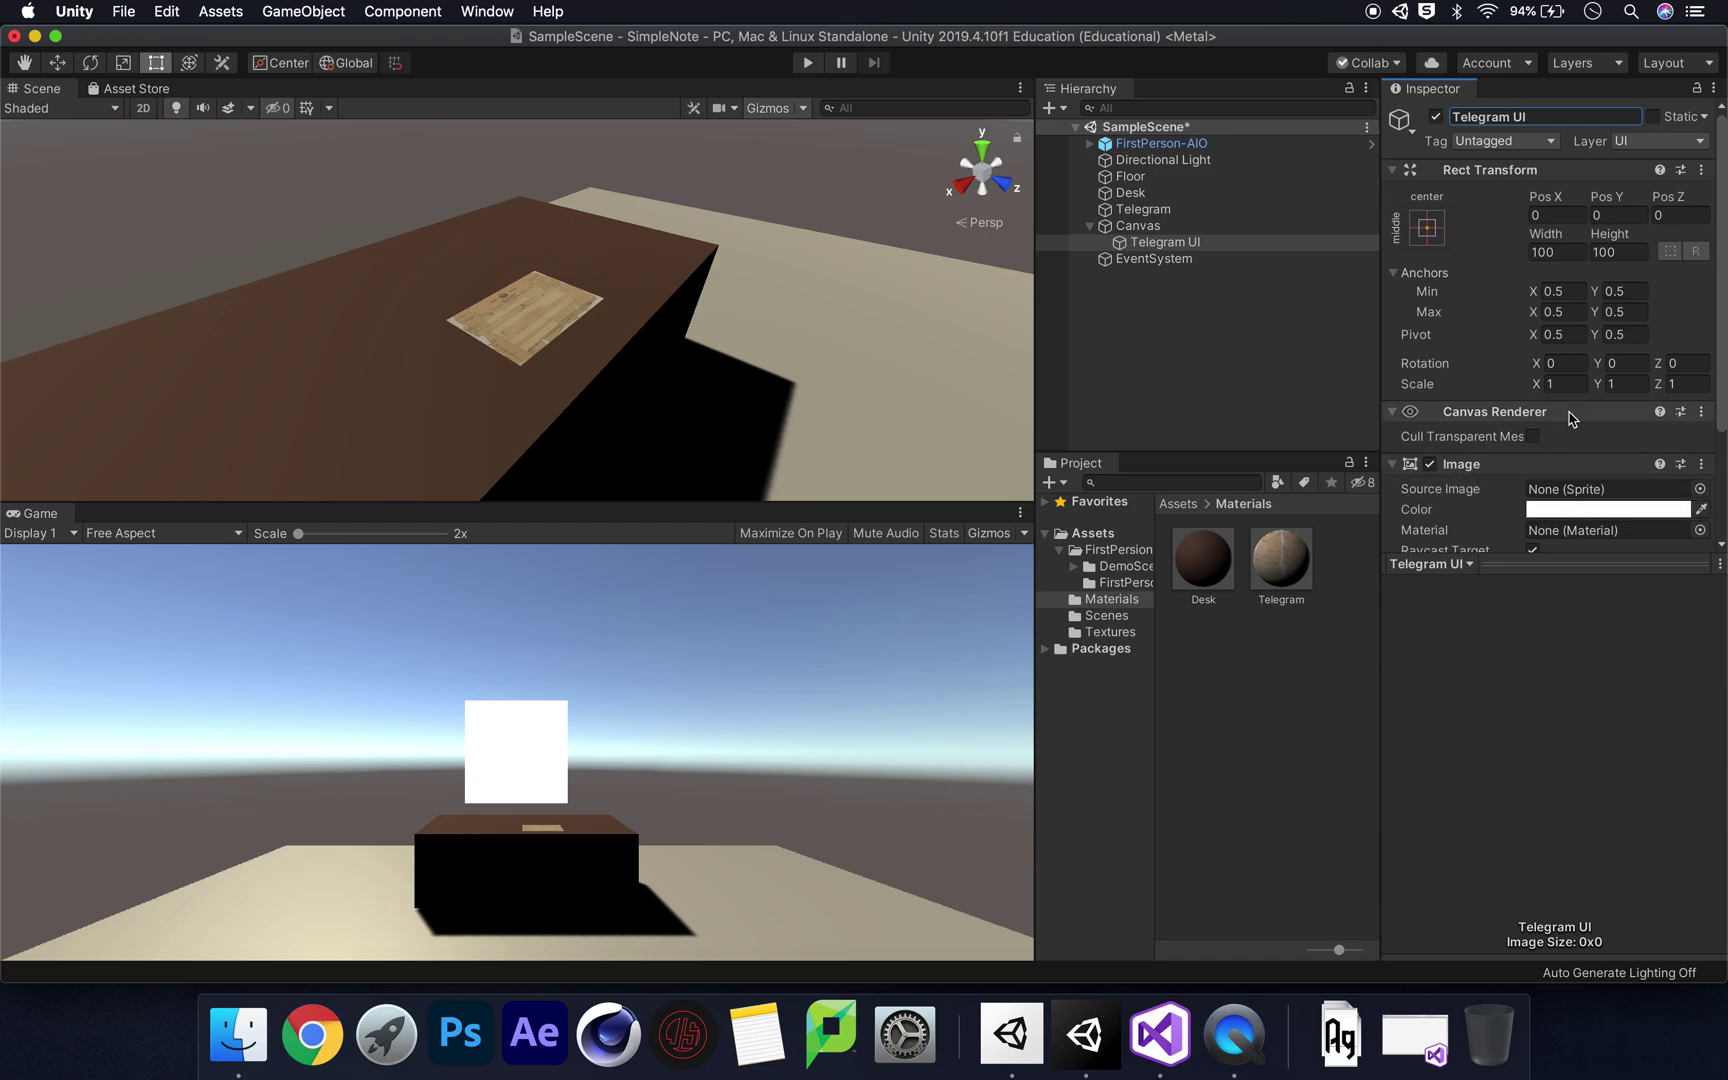
left_click(1108, 632)
- Change the telegram texture type to Sprite (2D and UI) and apply the import settings
left_click_drag(1208, 560, 1560, 437)
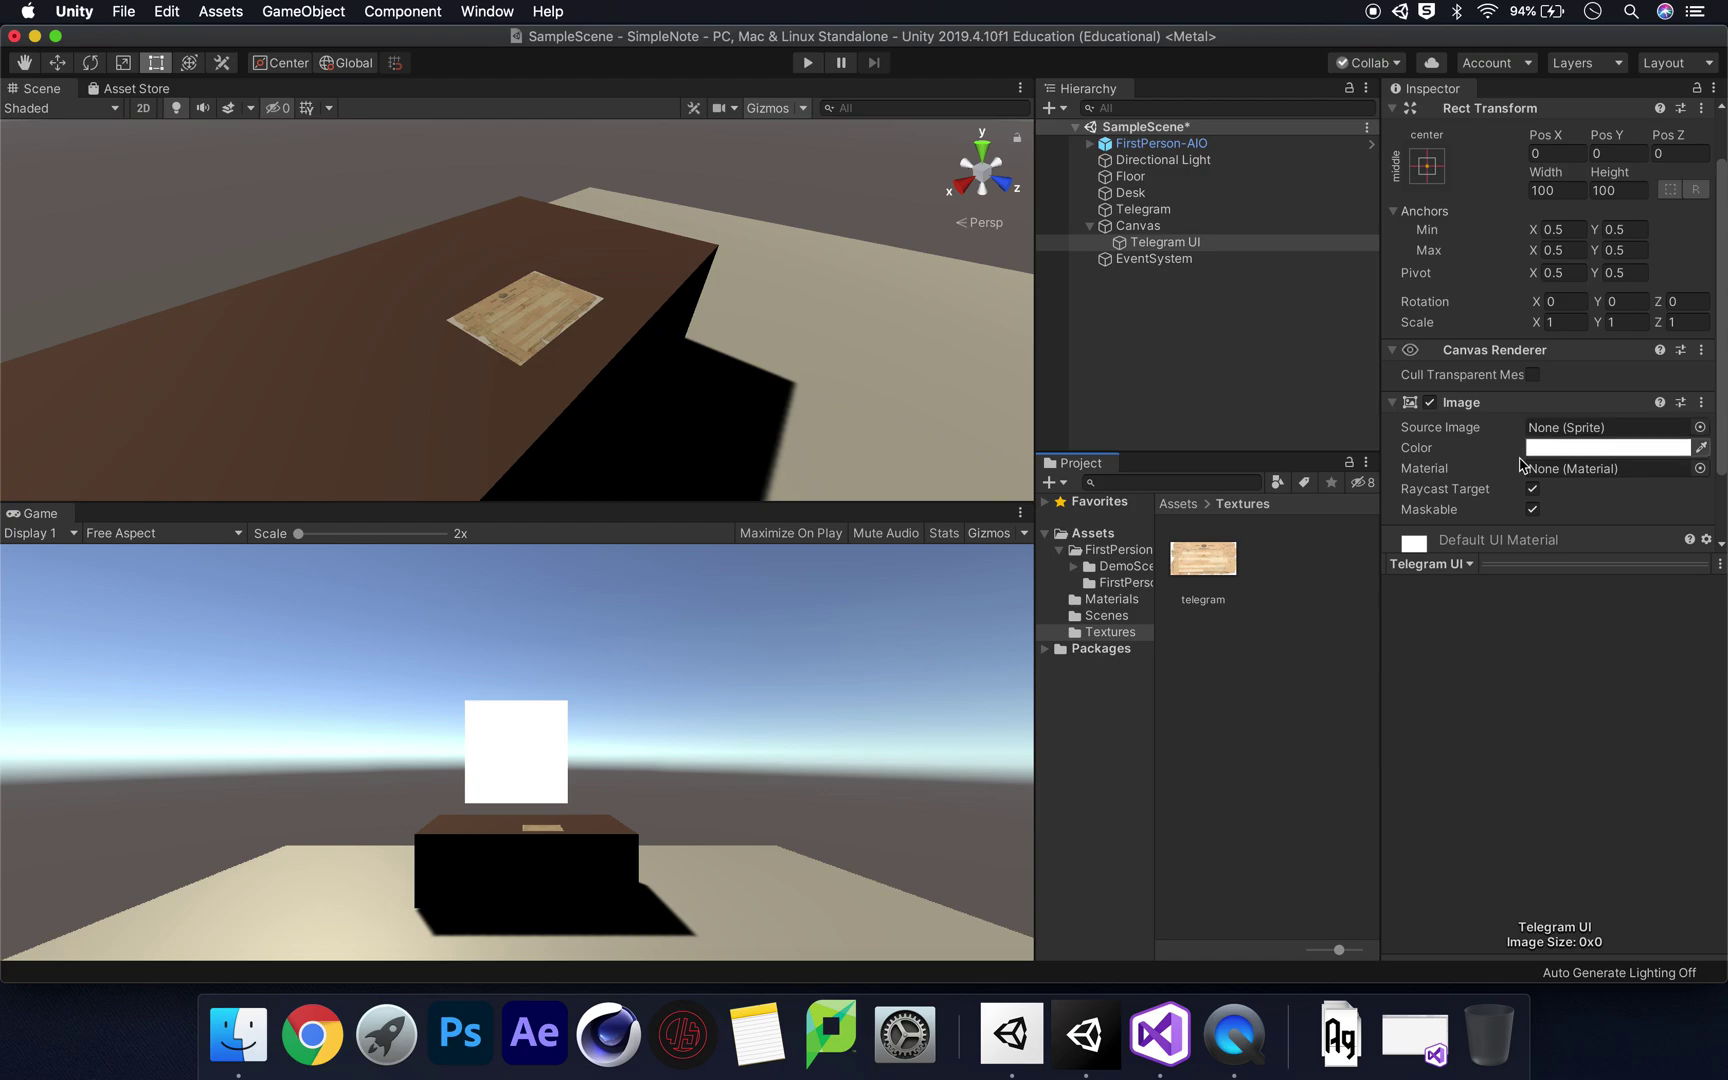
left_click(1198, 567)
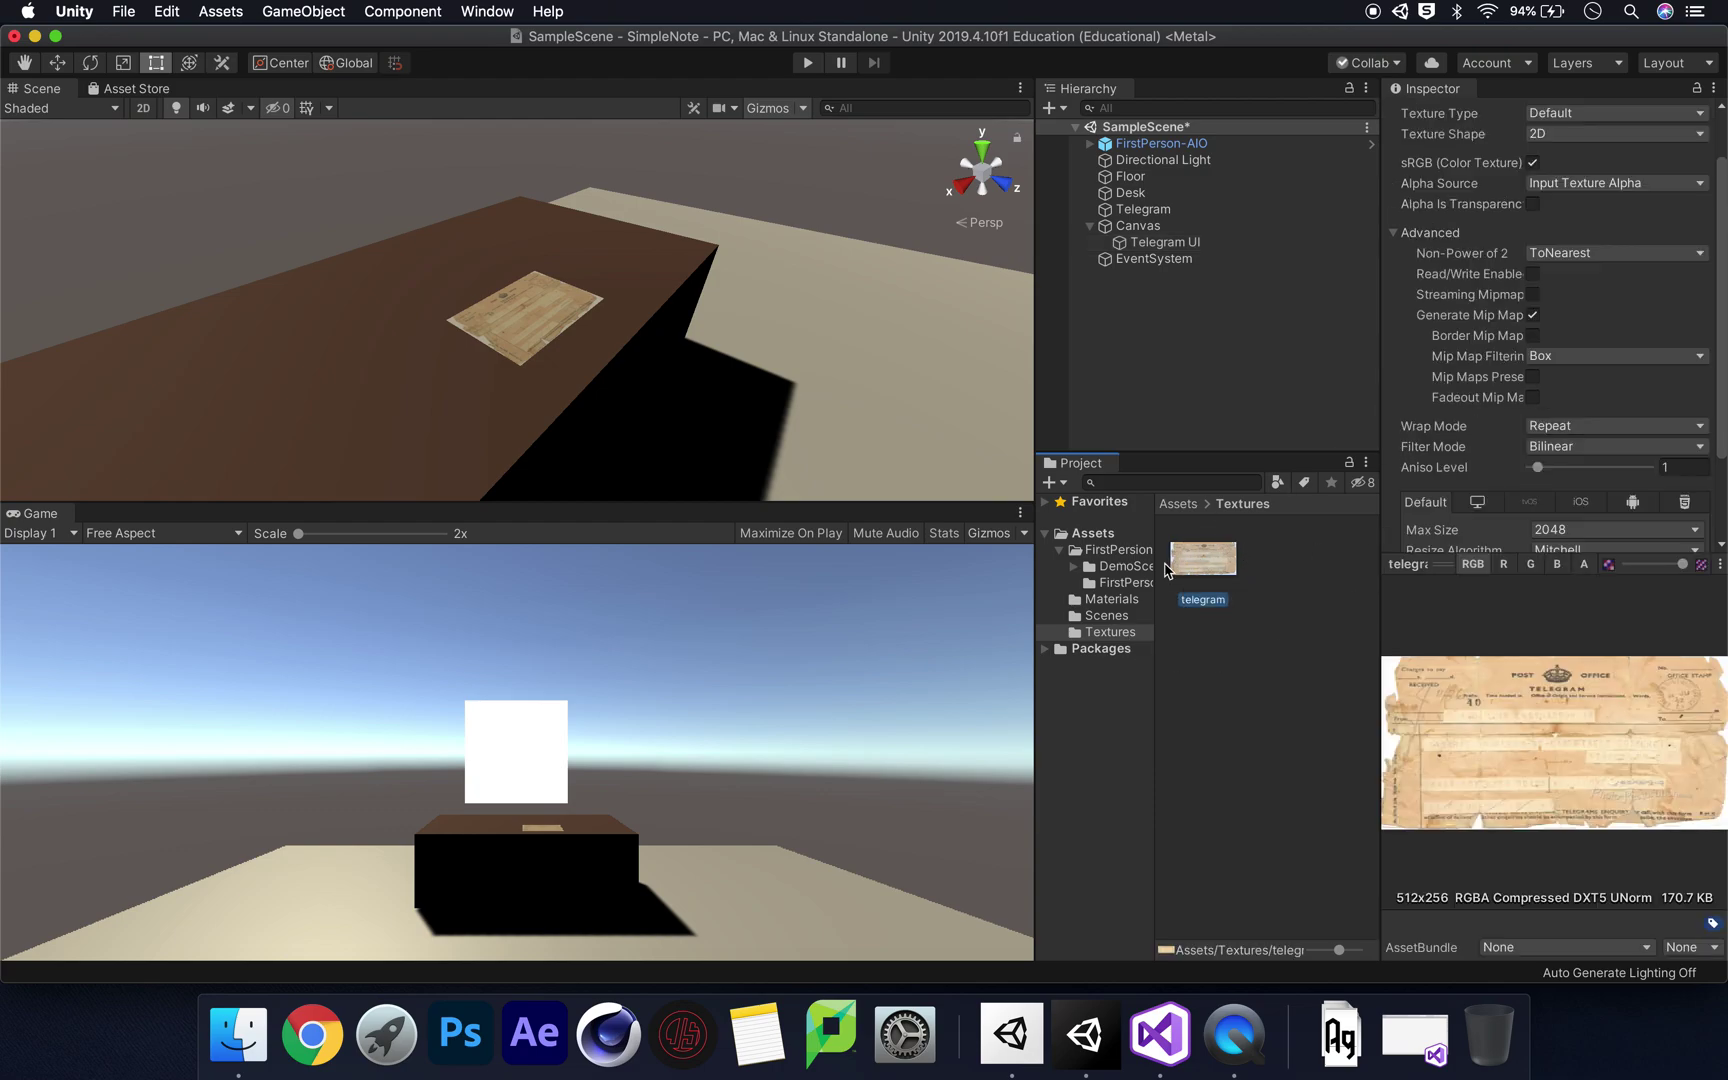
scroll(1721, 262, "up", 3)
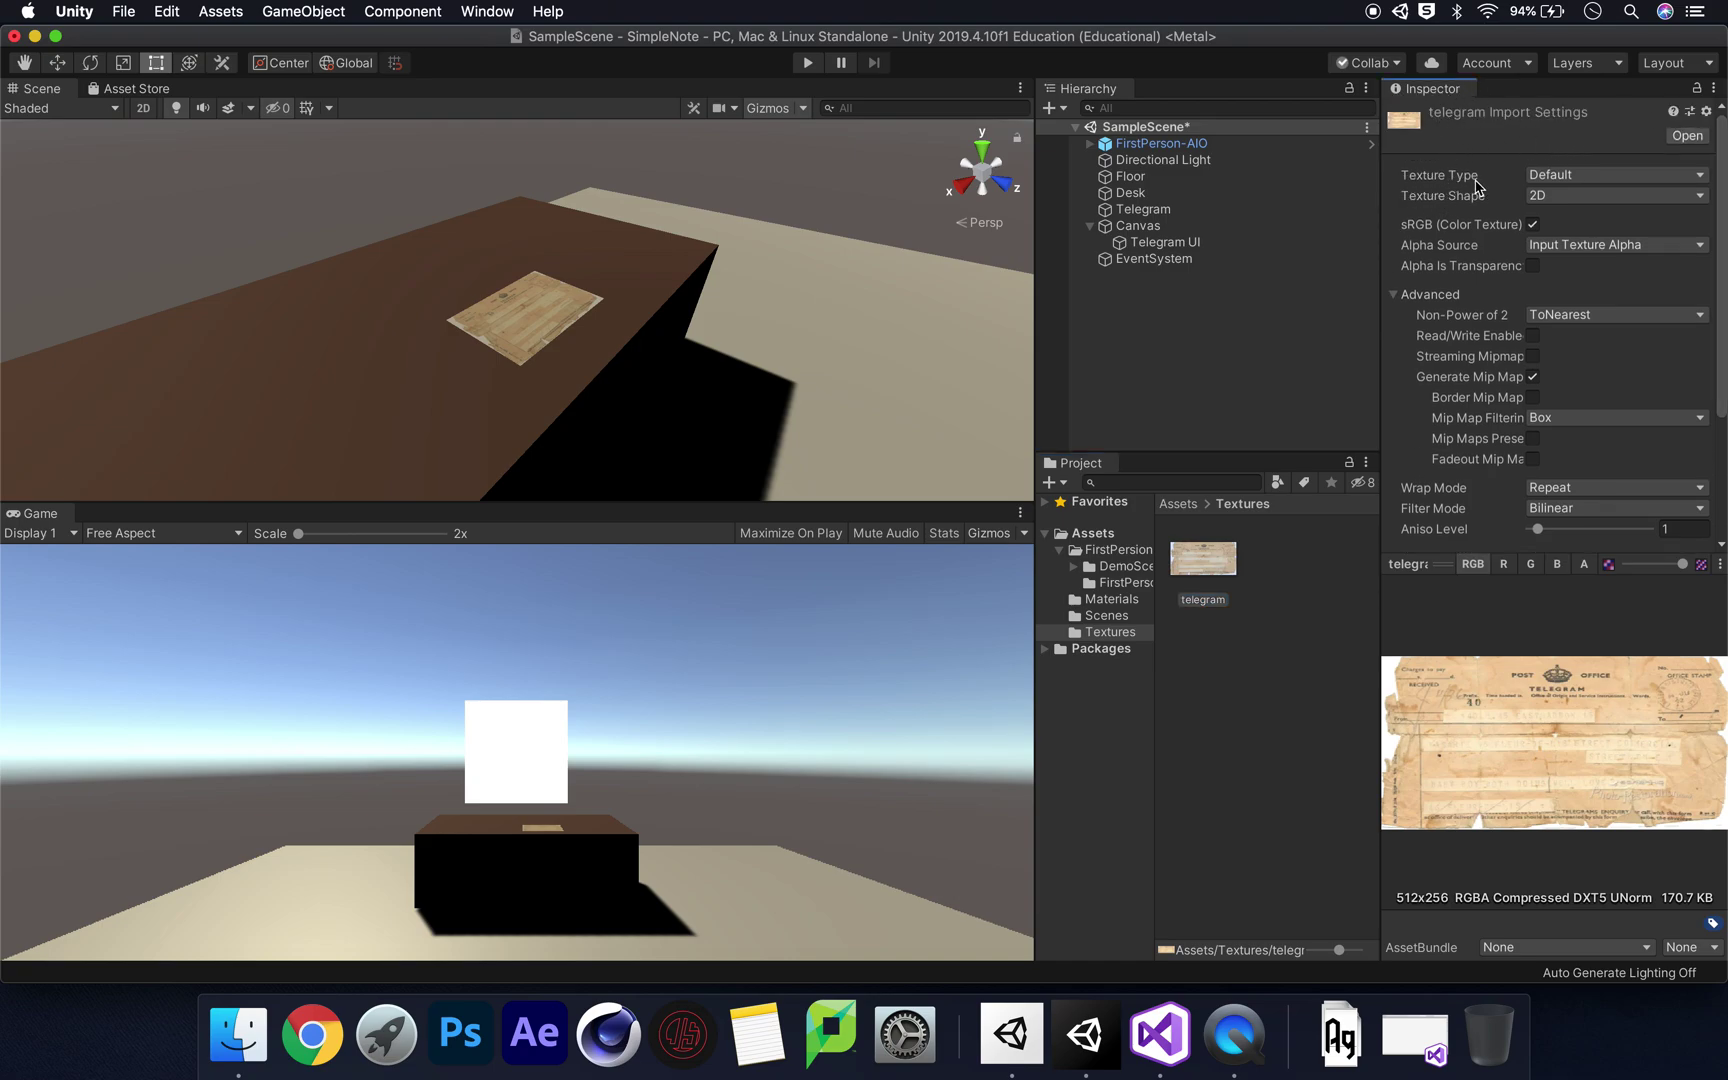
left_click(1646, 180)
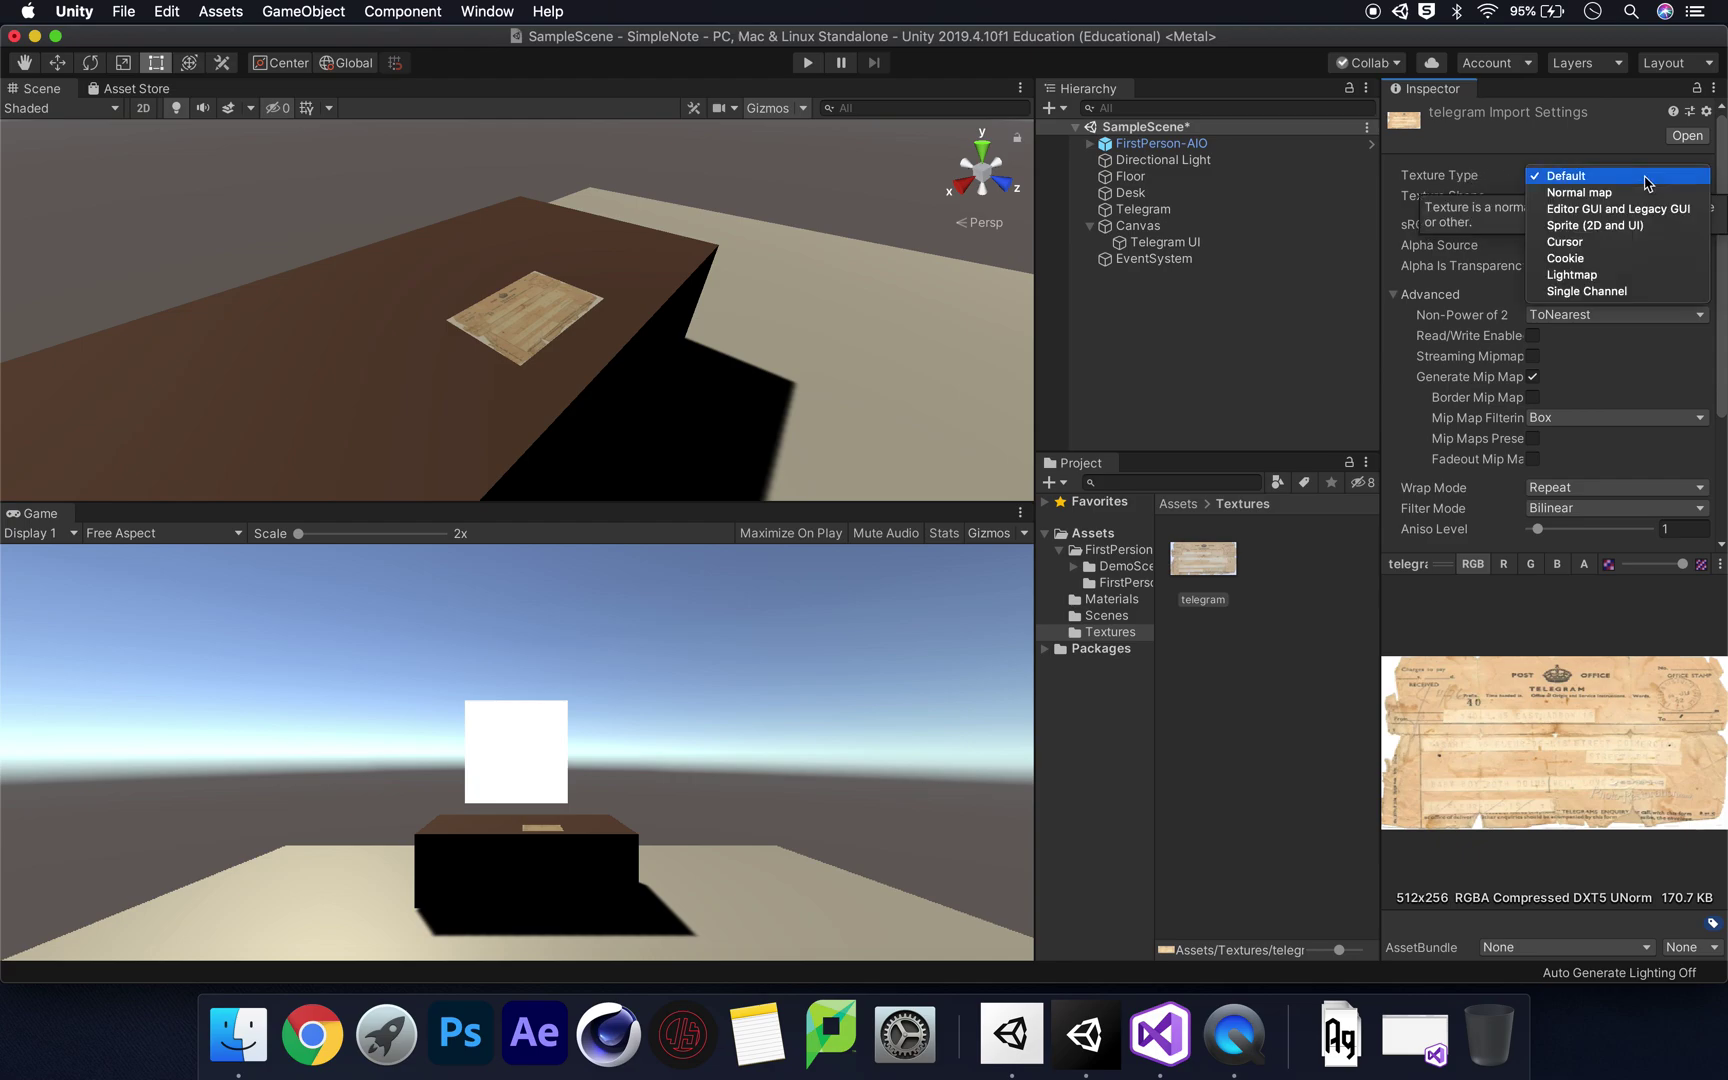
left_click(1666, 227)
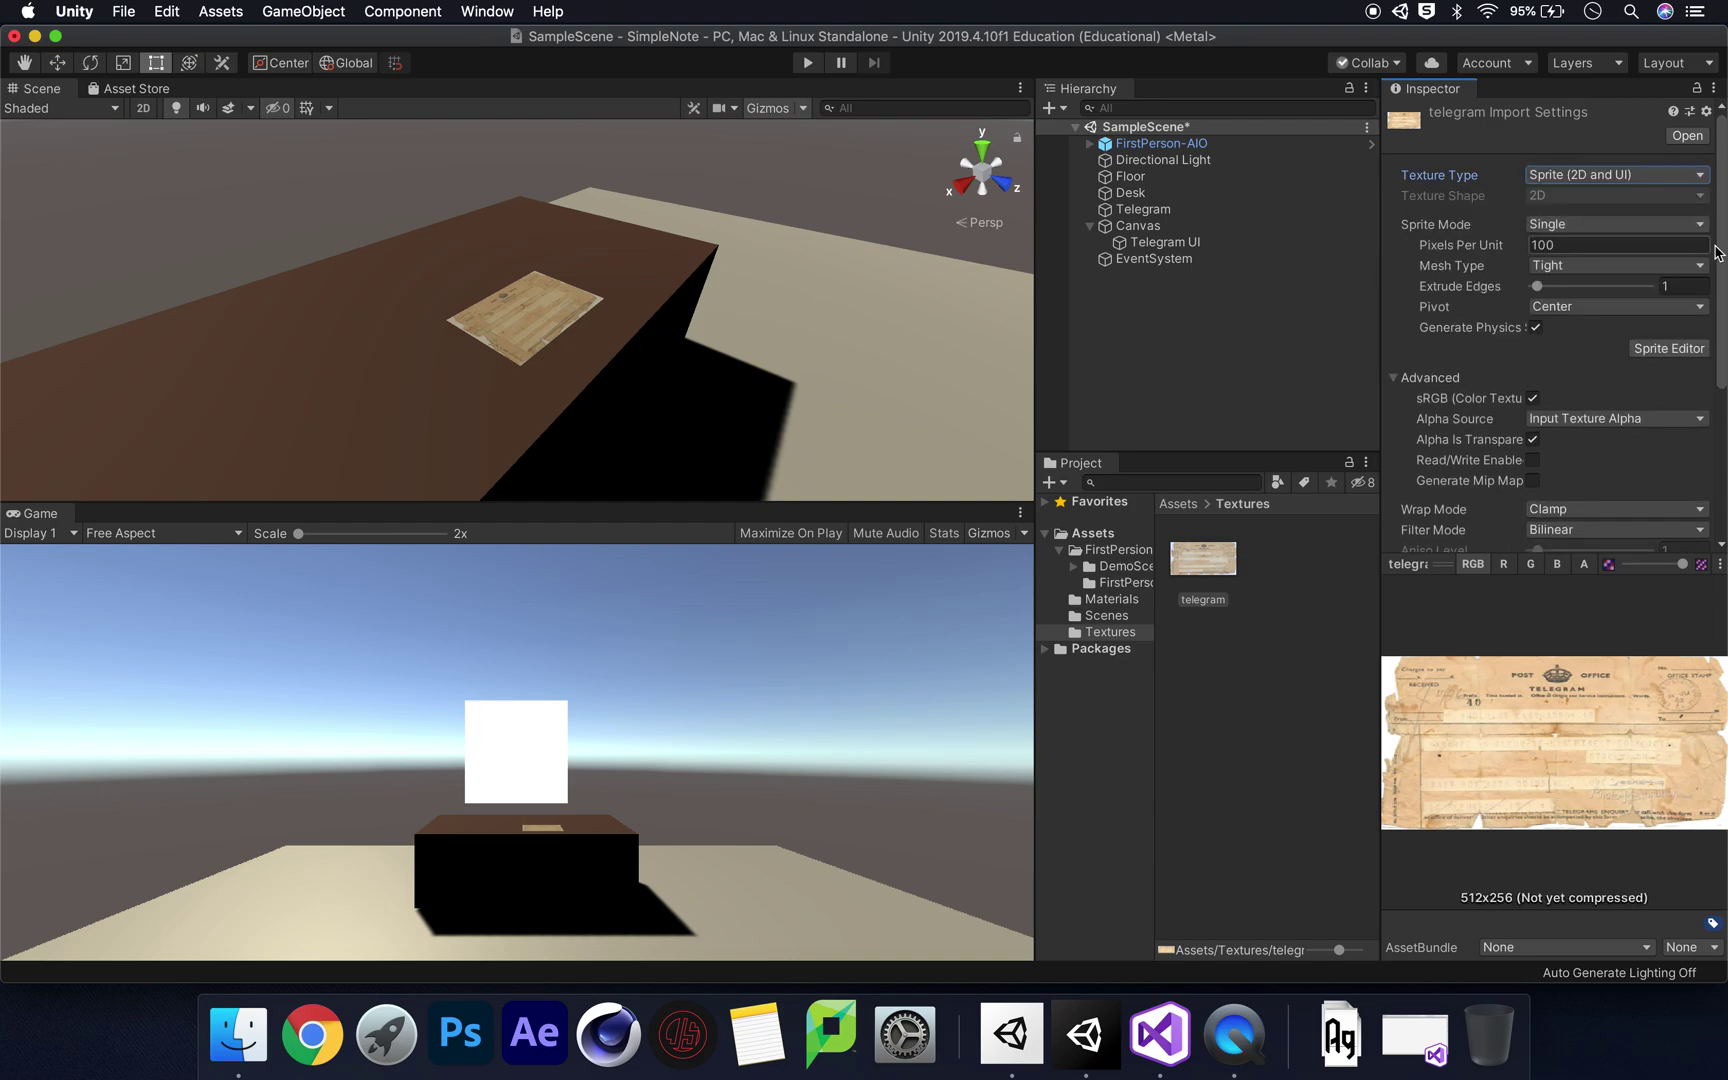
scroll(1722, 248, "down", 5)
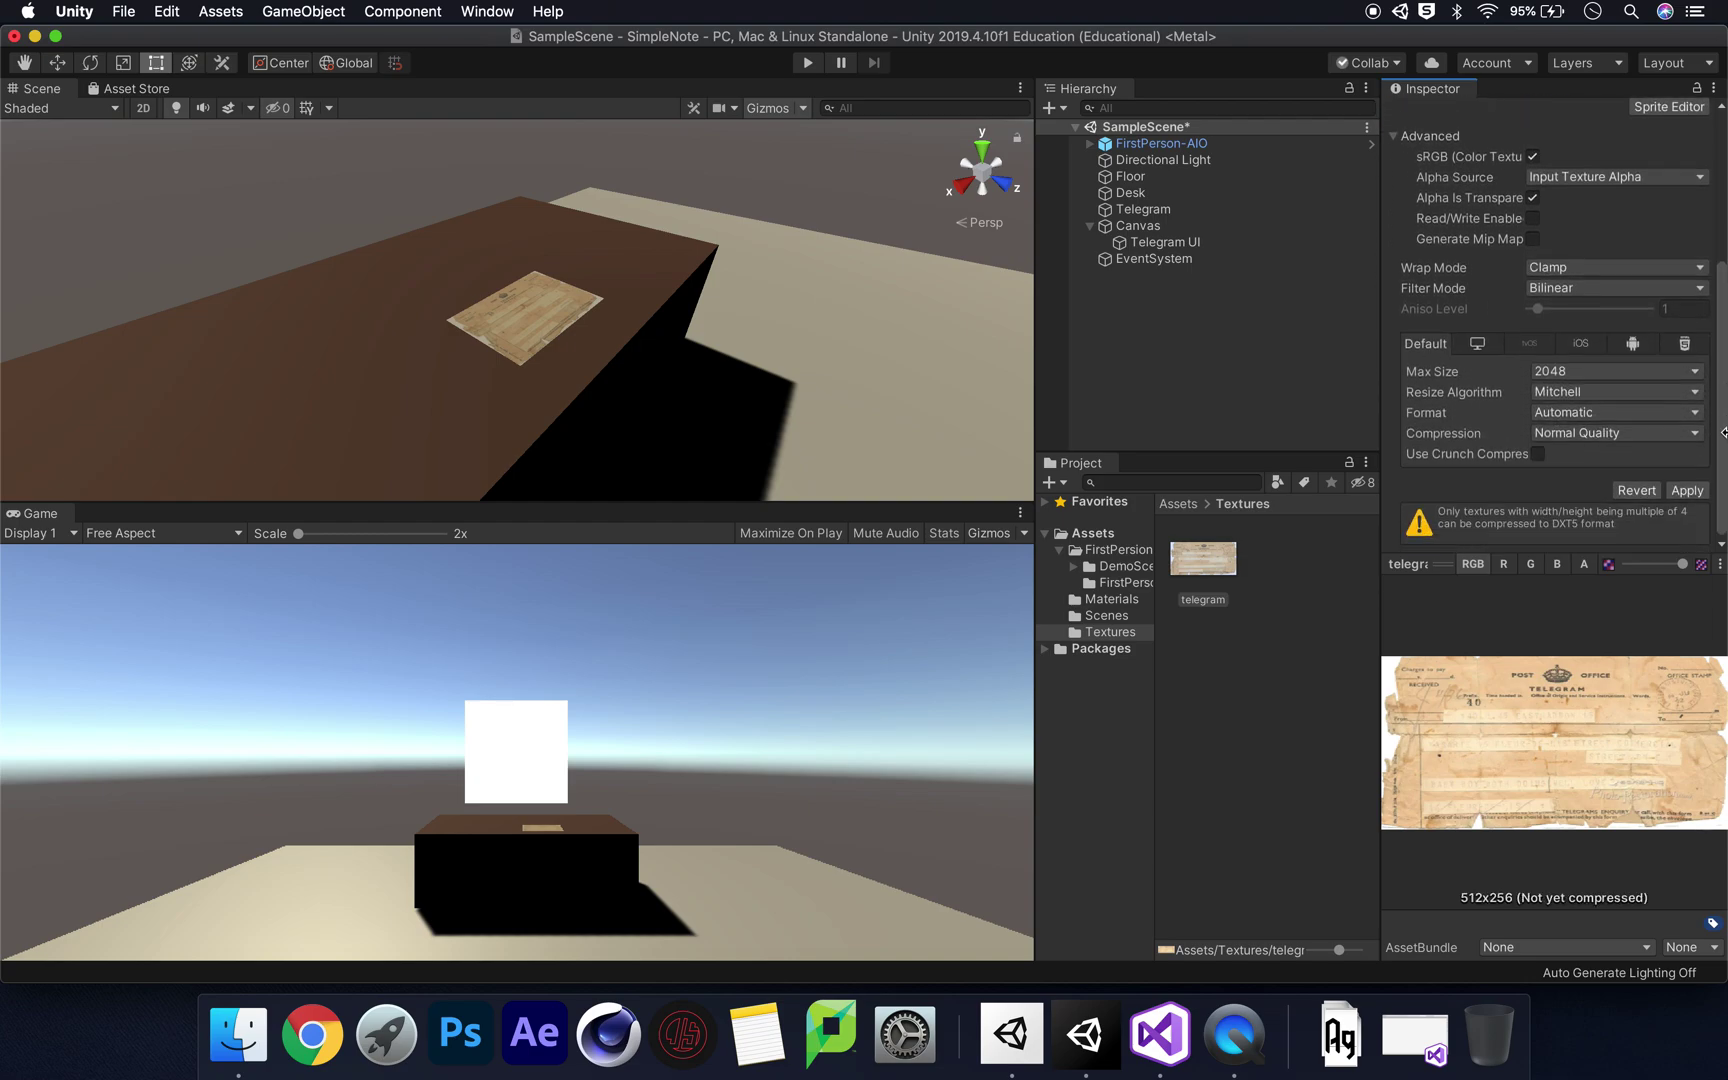
left_click(1688, 490)
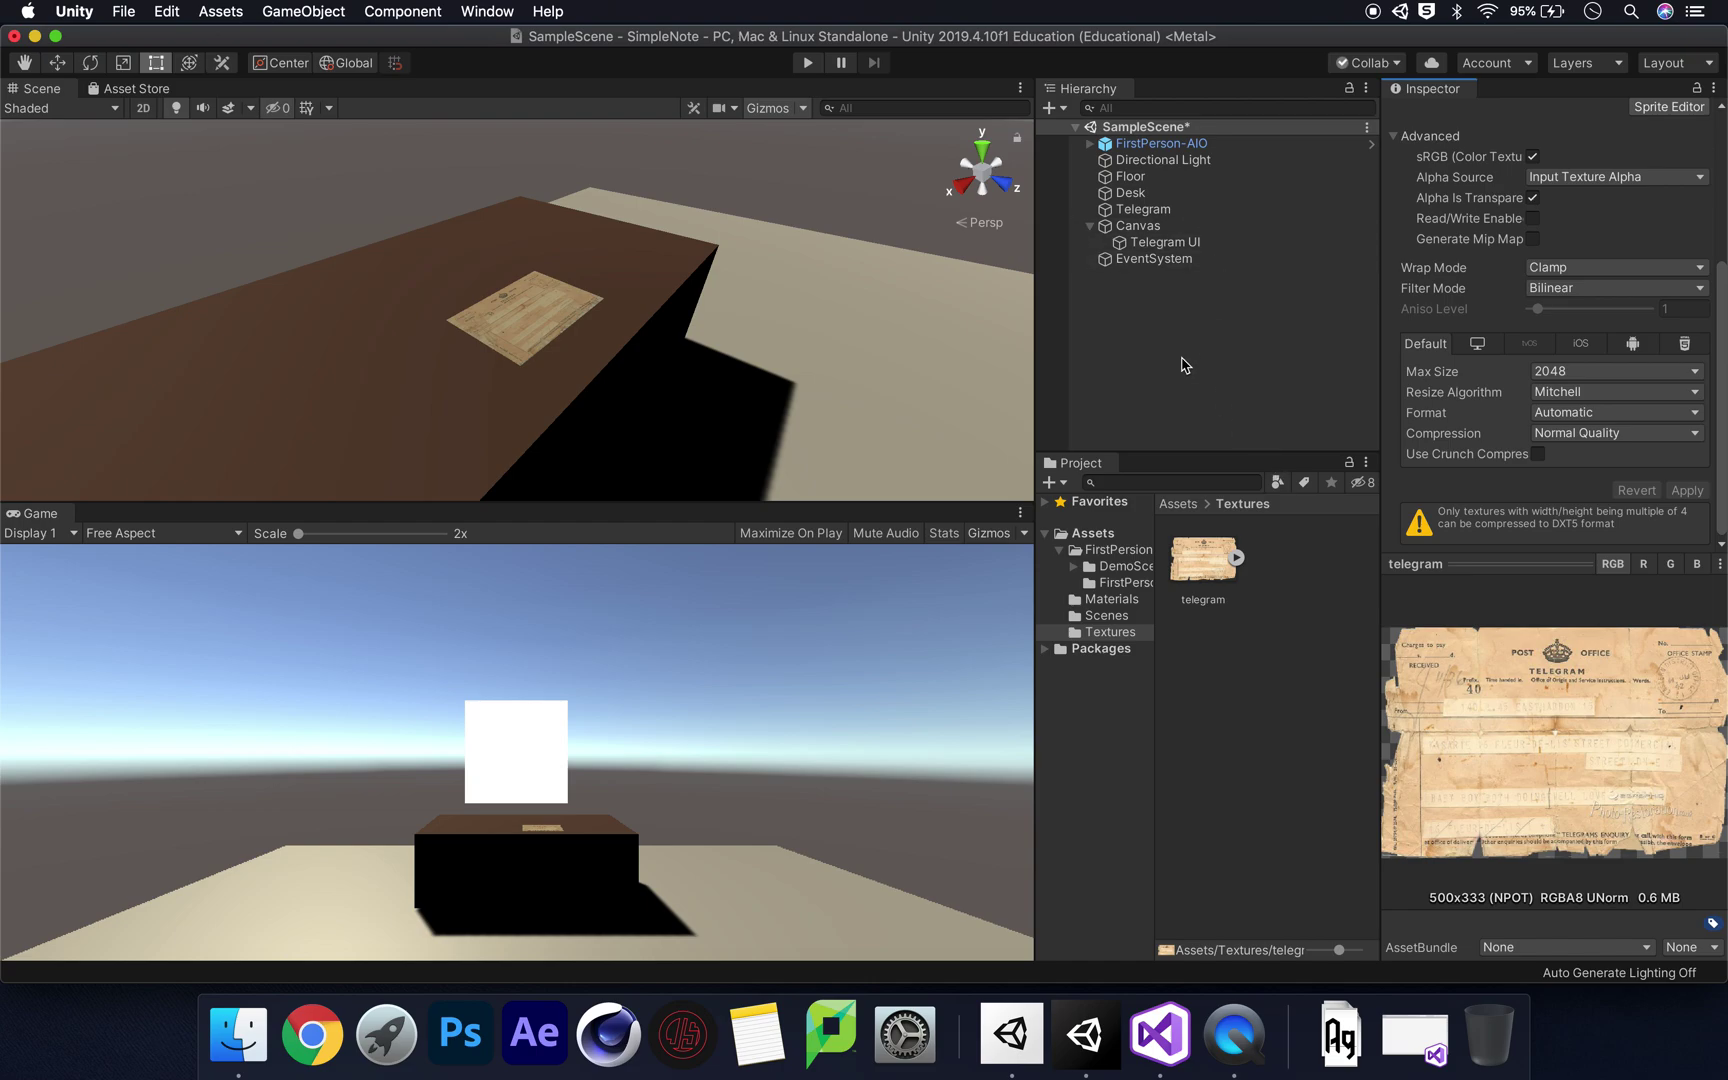
- Assign the telegram sprite as the Telegram UI image's Source Image
left_click(1186, 250)
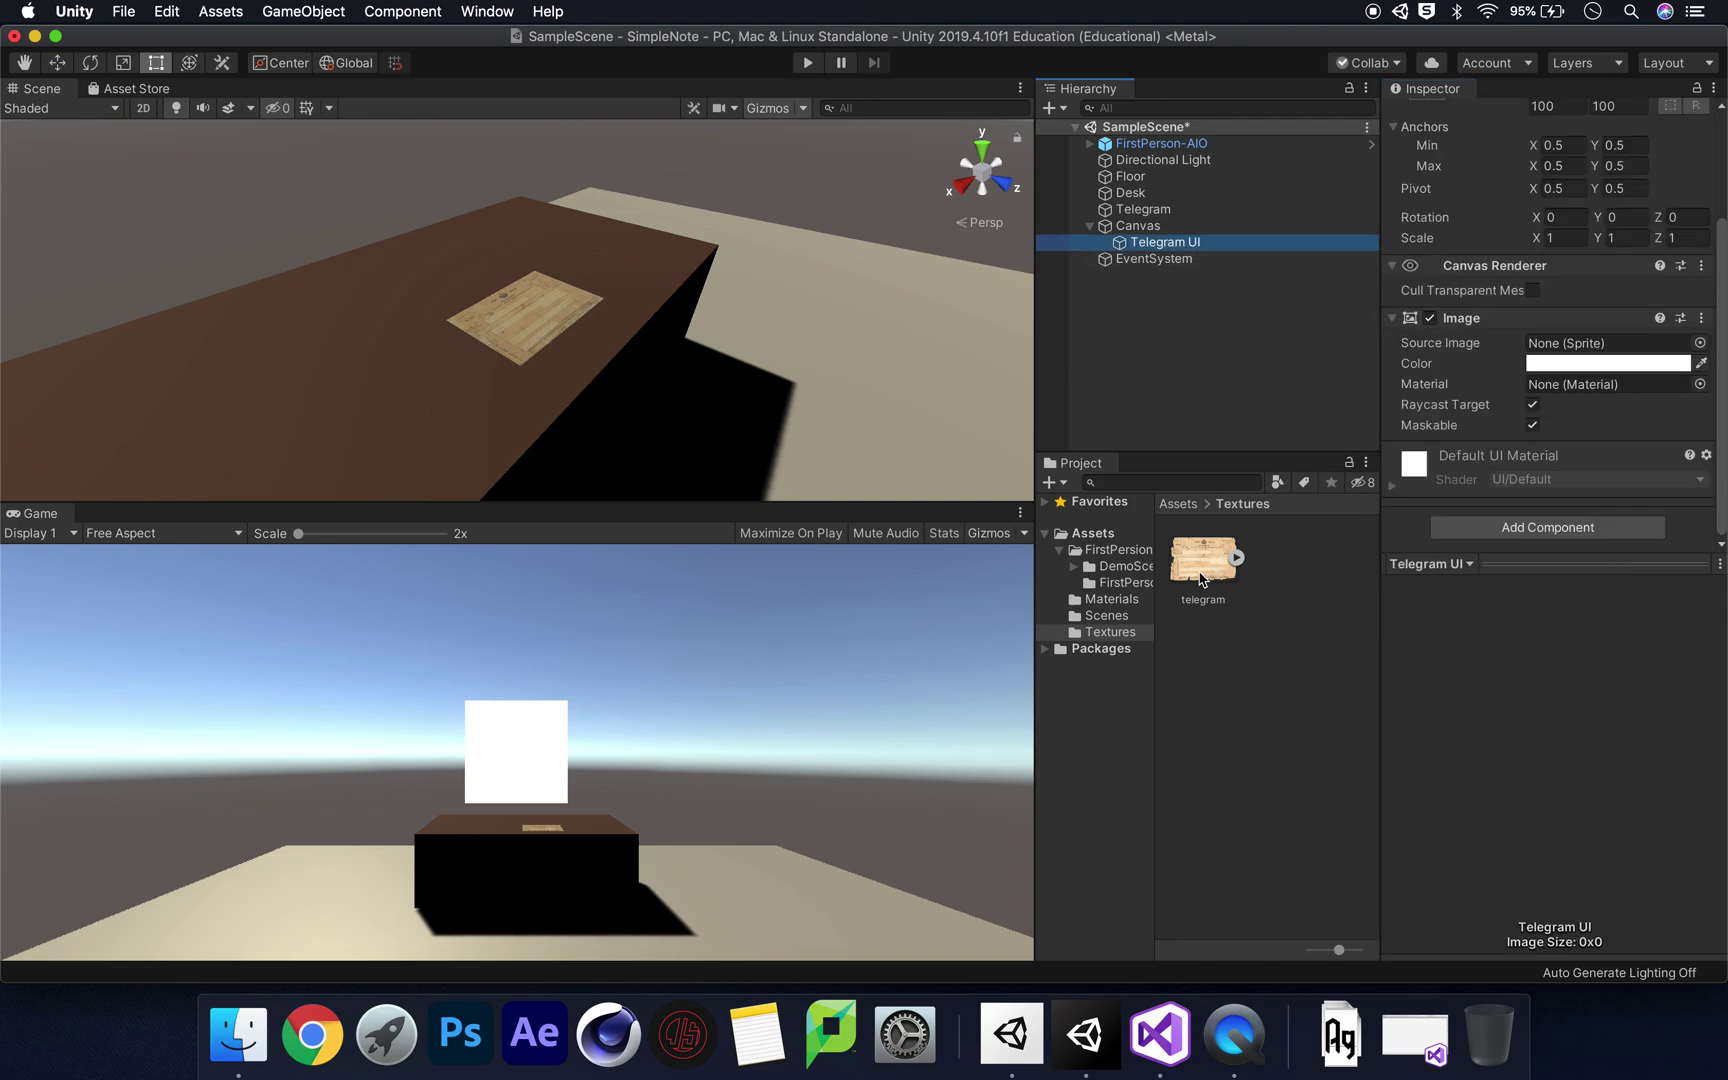
left_click_drag(1198, 566, 1562, 350)
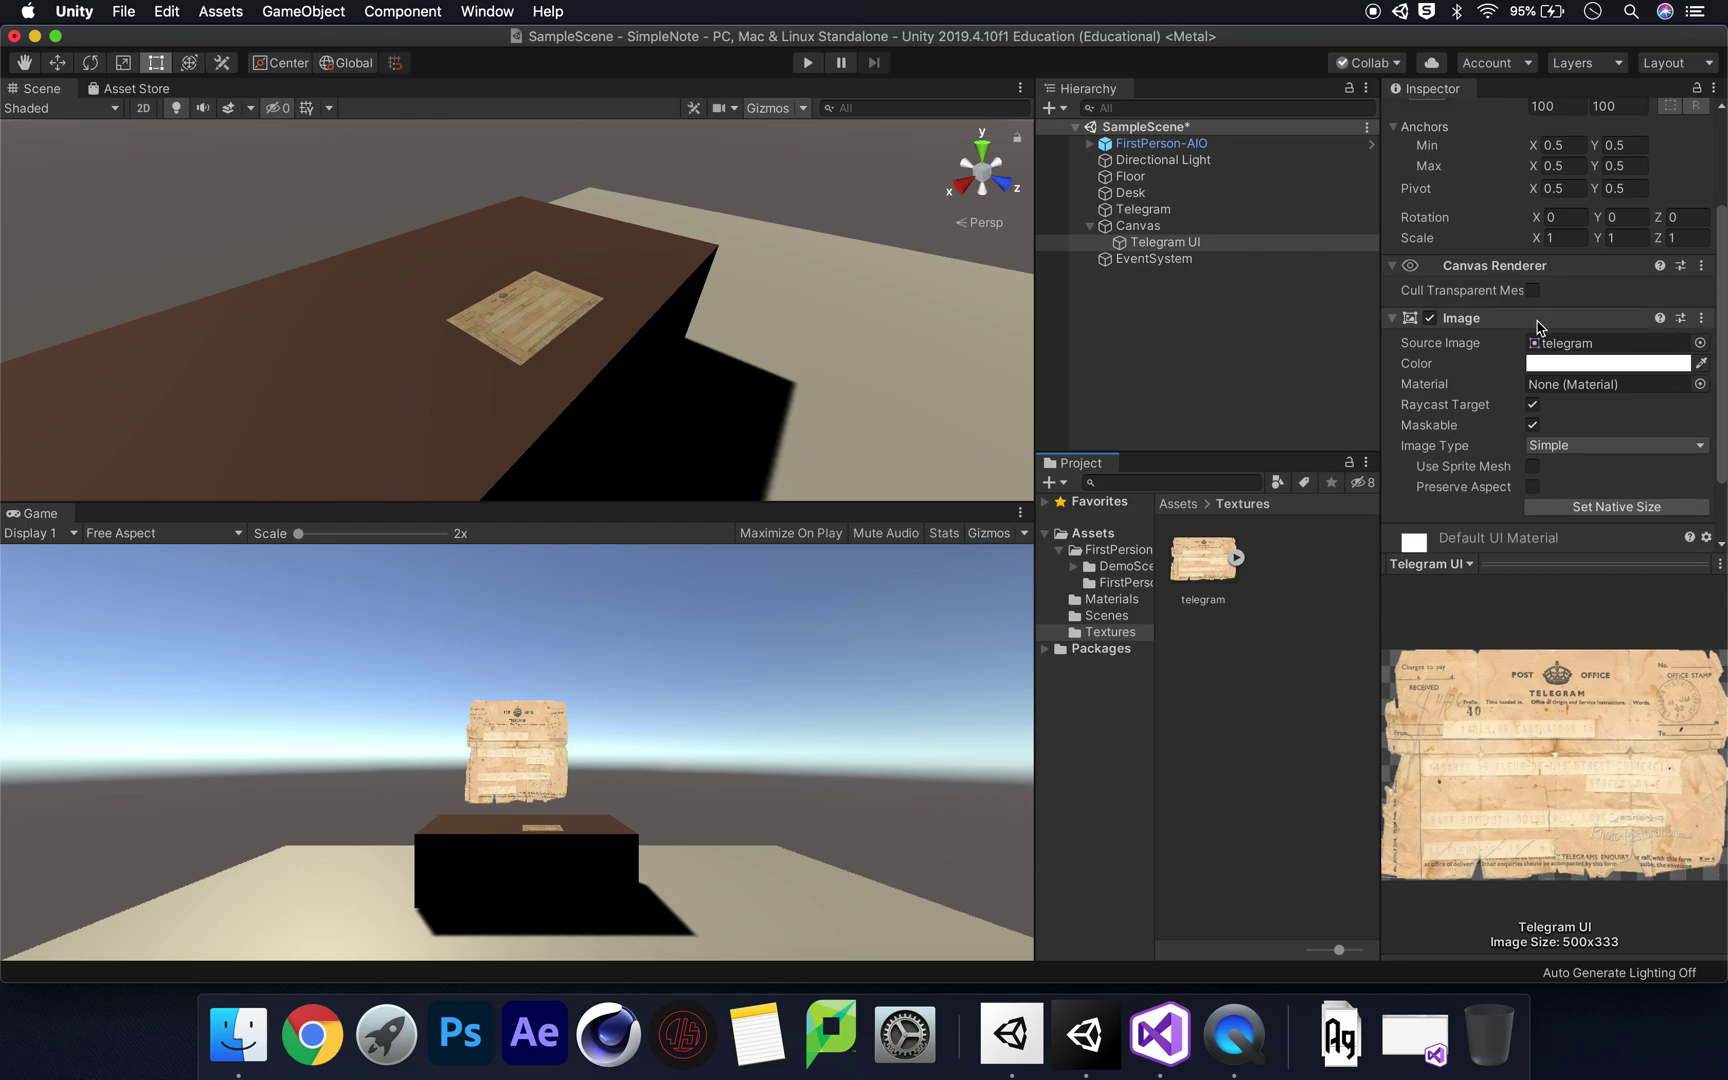
left_click_drag(1722, 336, 1722, 228)
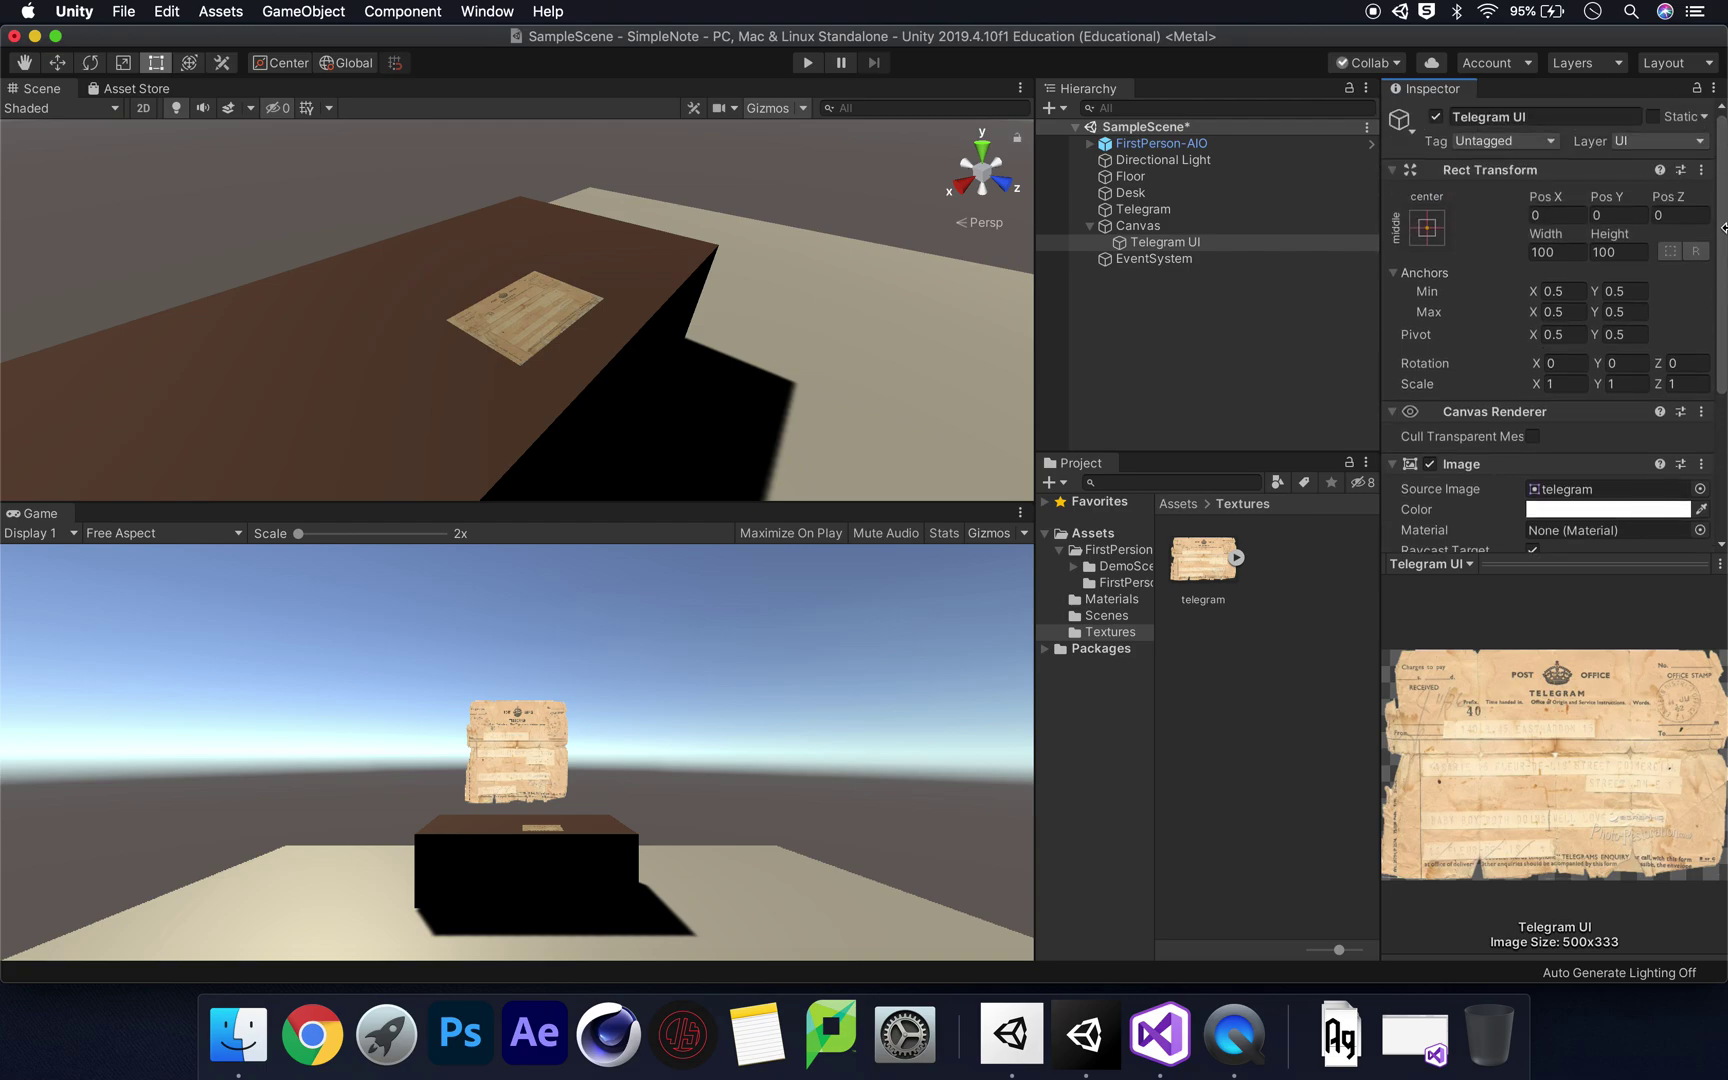
- Size the Telegram UI image to 300 by 325 and enter Play mode to test it
left_click(1562, 252)
type("300")
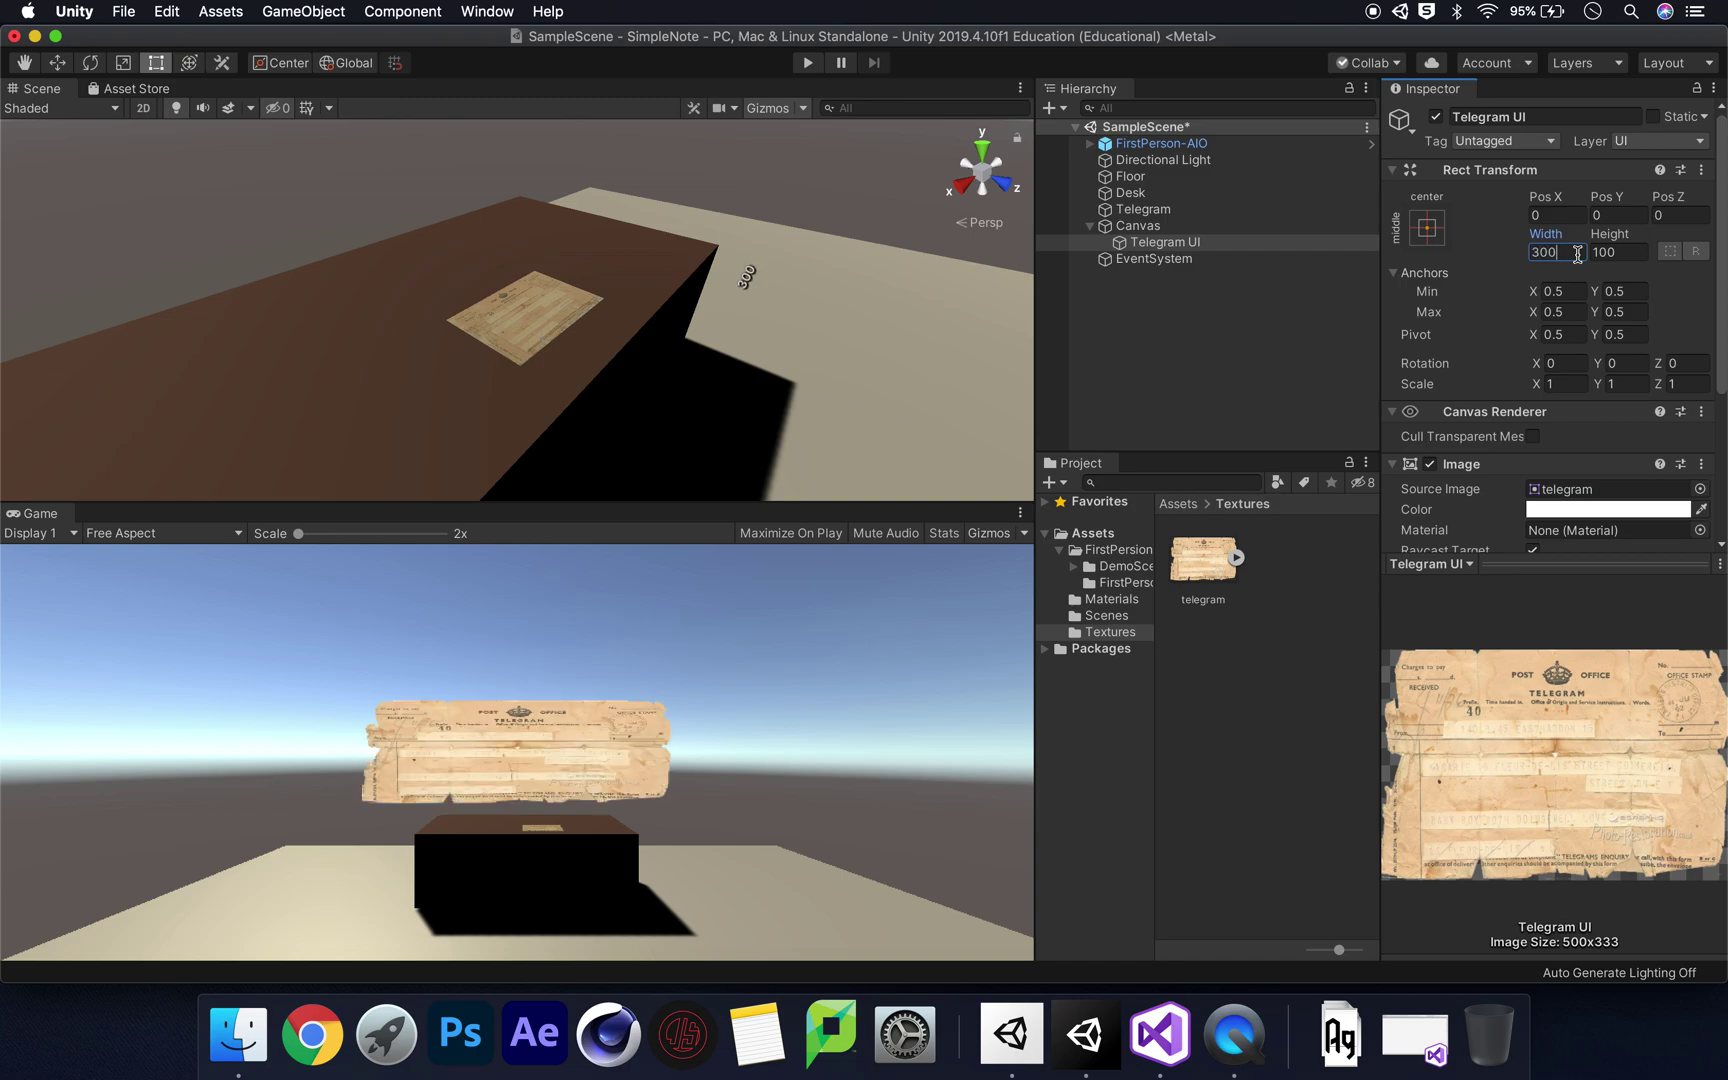
key("Tab")
type("375")
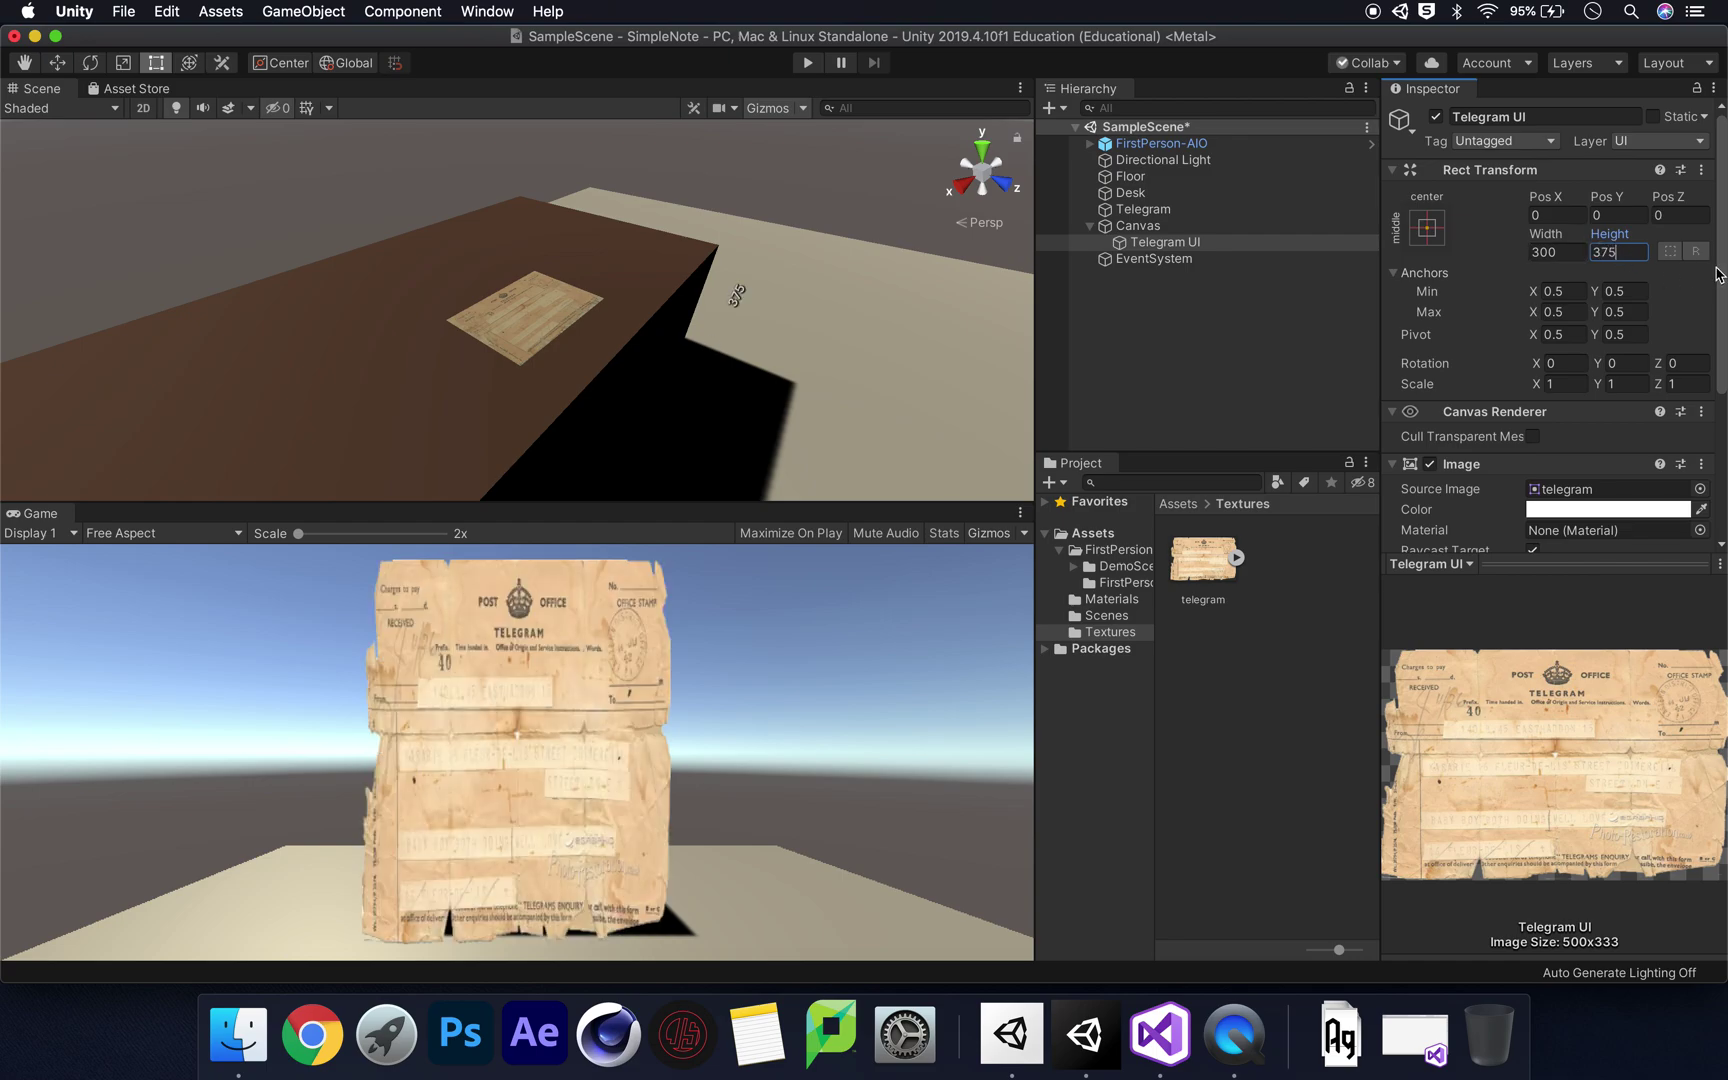
key("Return")
type("350")
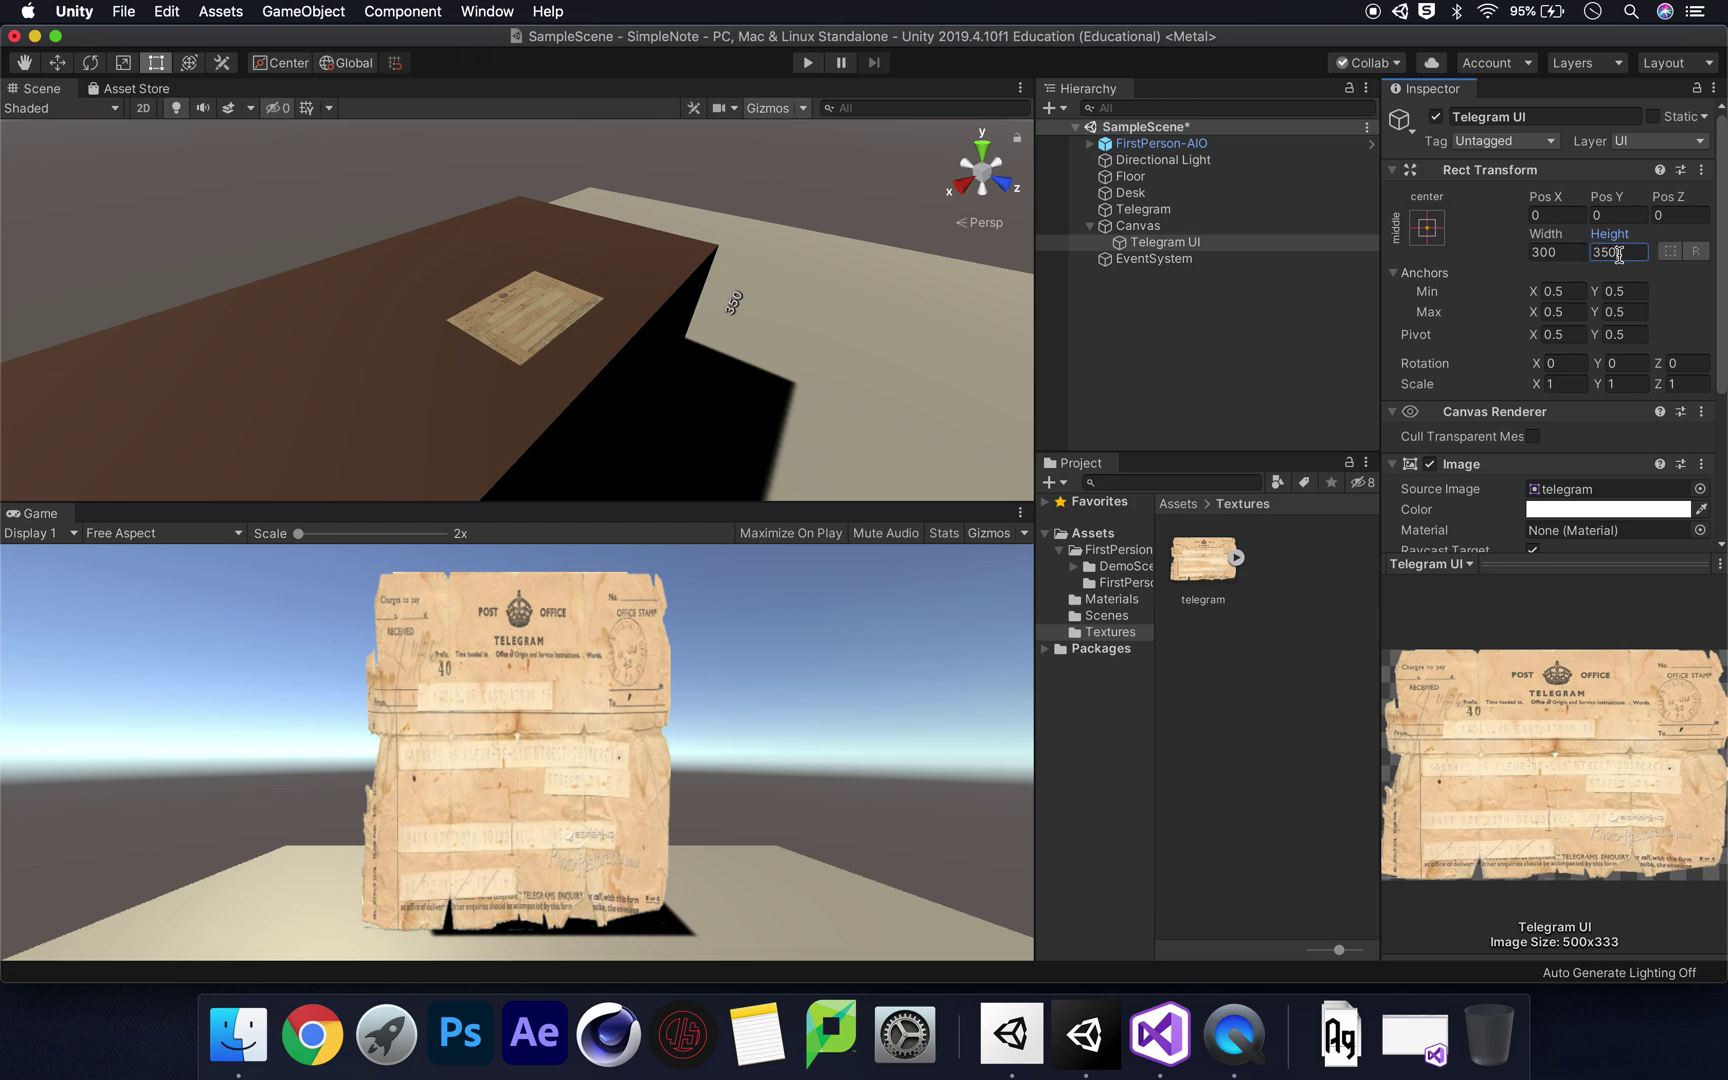
key("Return")
type("325")
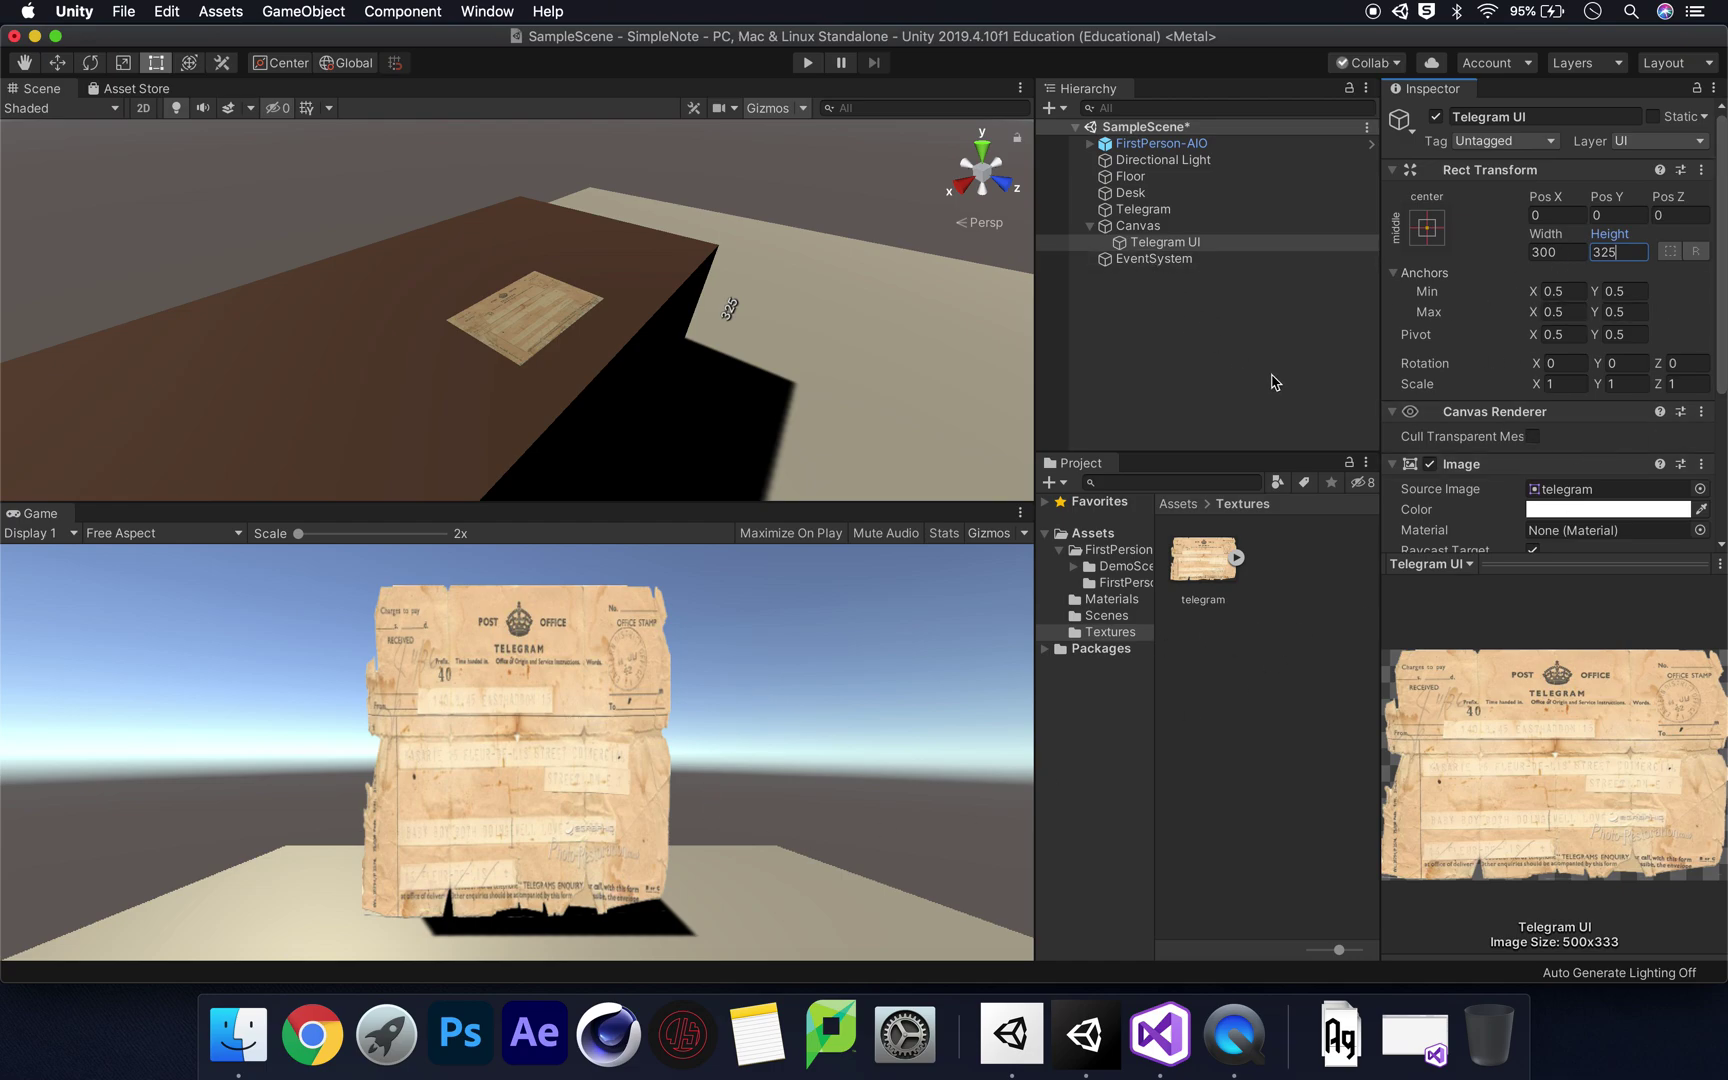
left_click(807, 62)
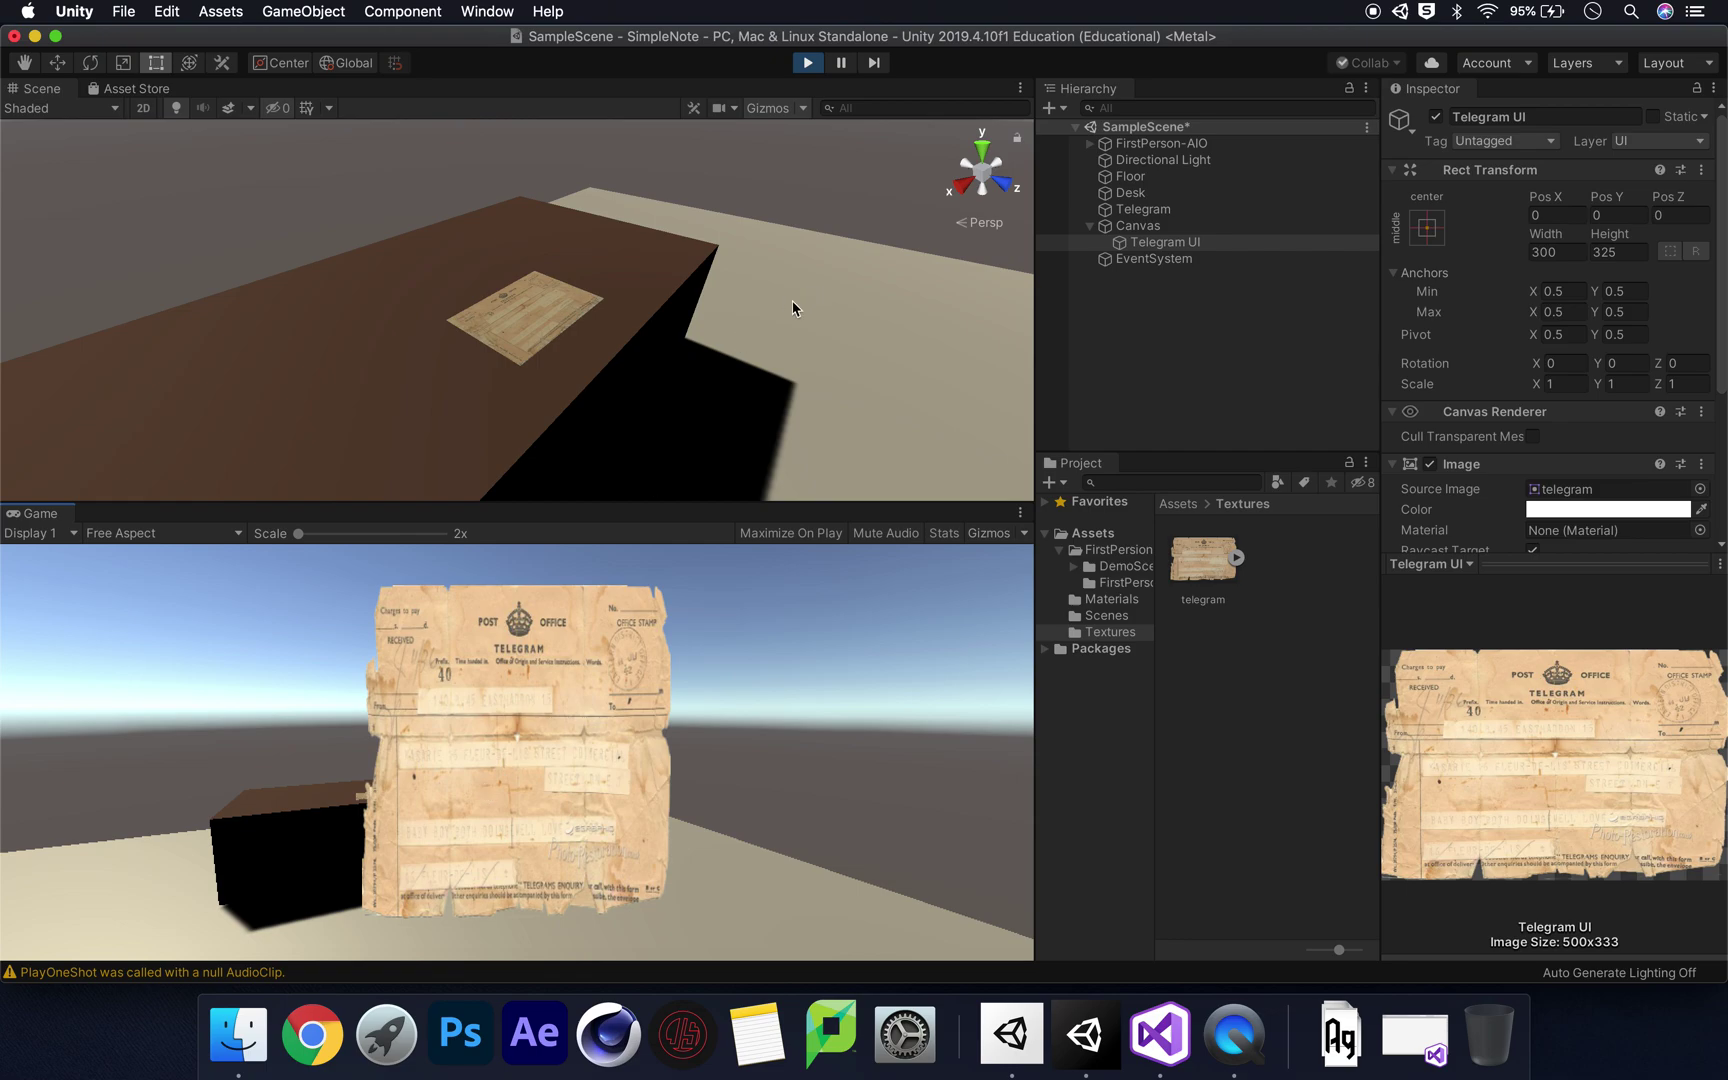
- Exit Play mode and select the FirstPerson-AIO player in the Hierarchy
left_click(809, 63)
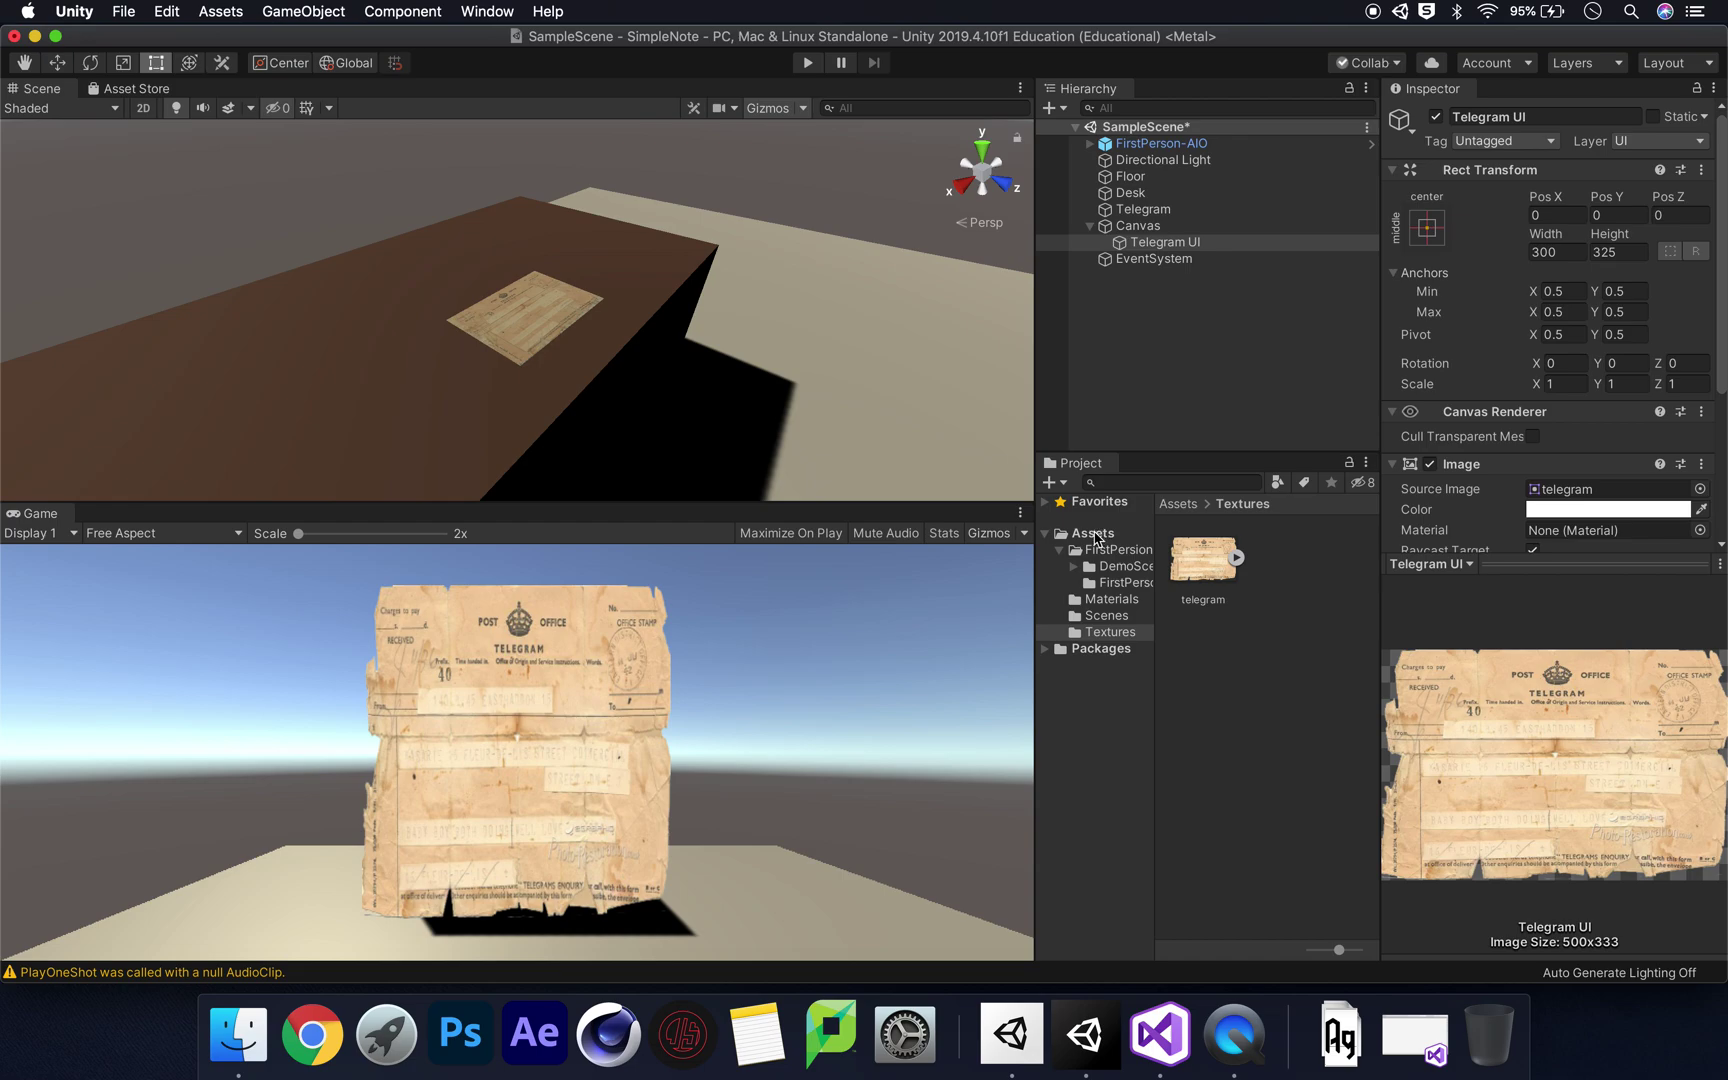
left_click(1150, 144)
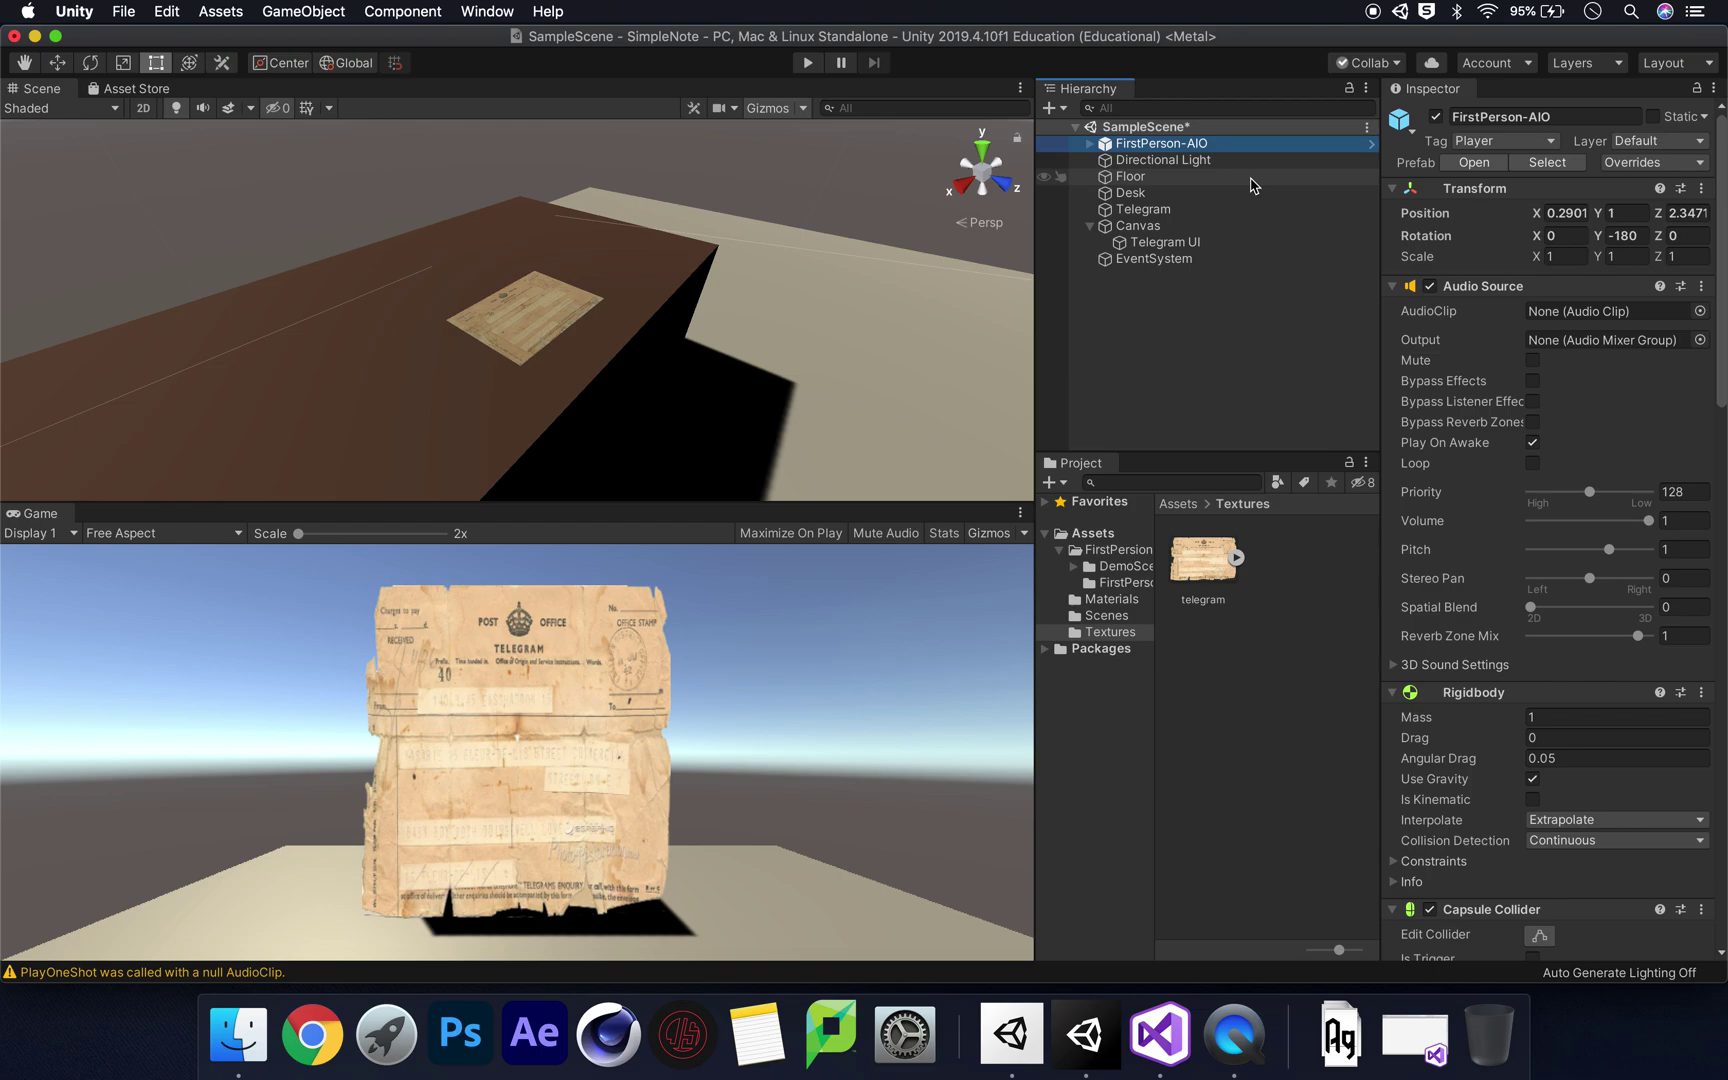
- Create a new folder named Scripts in the Assets folder
left_click(1088, 540)
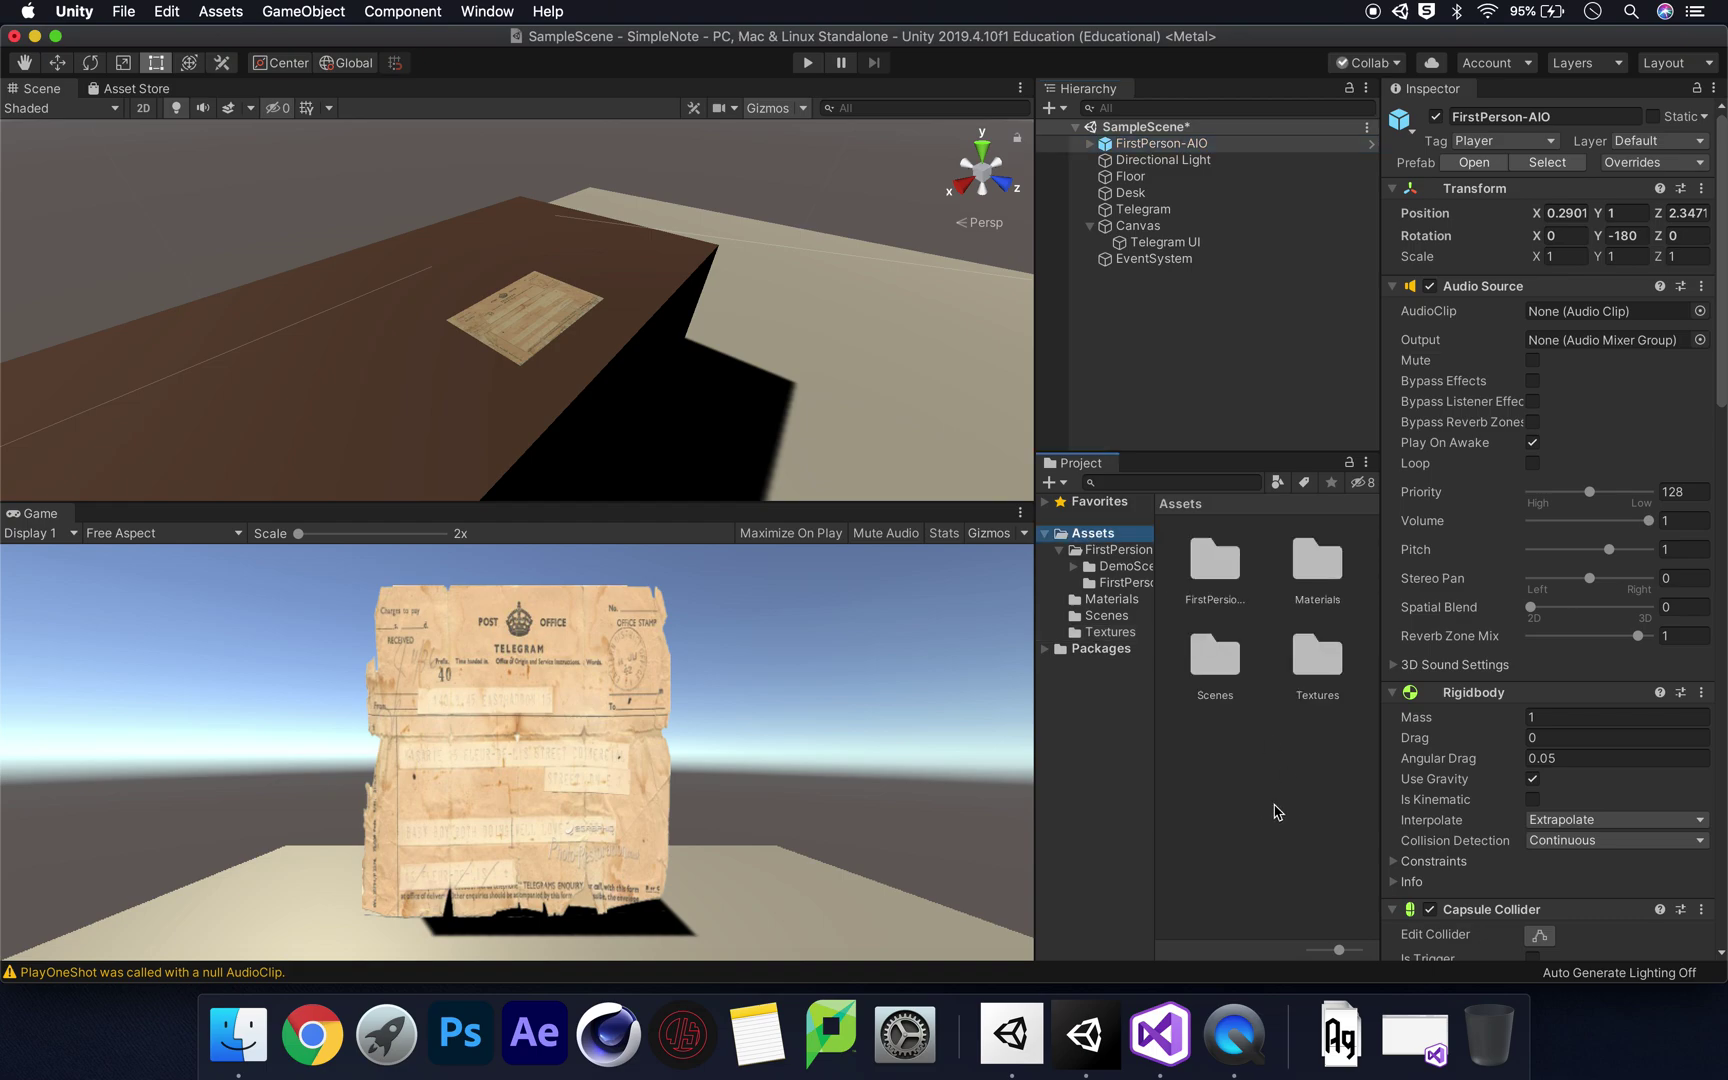
right_click(1240, 760)
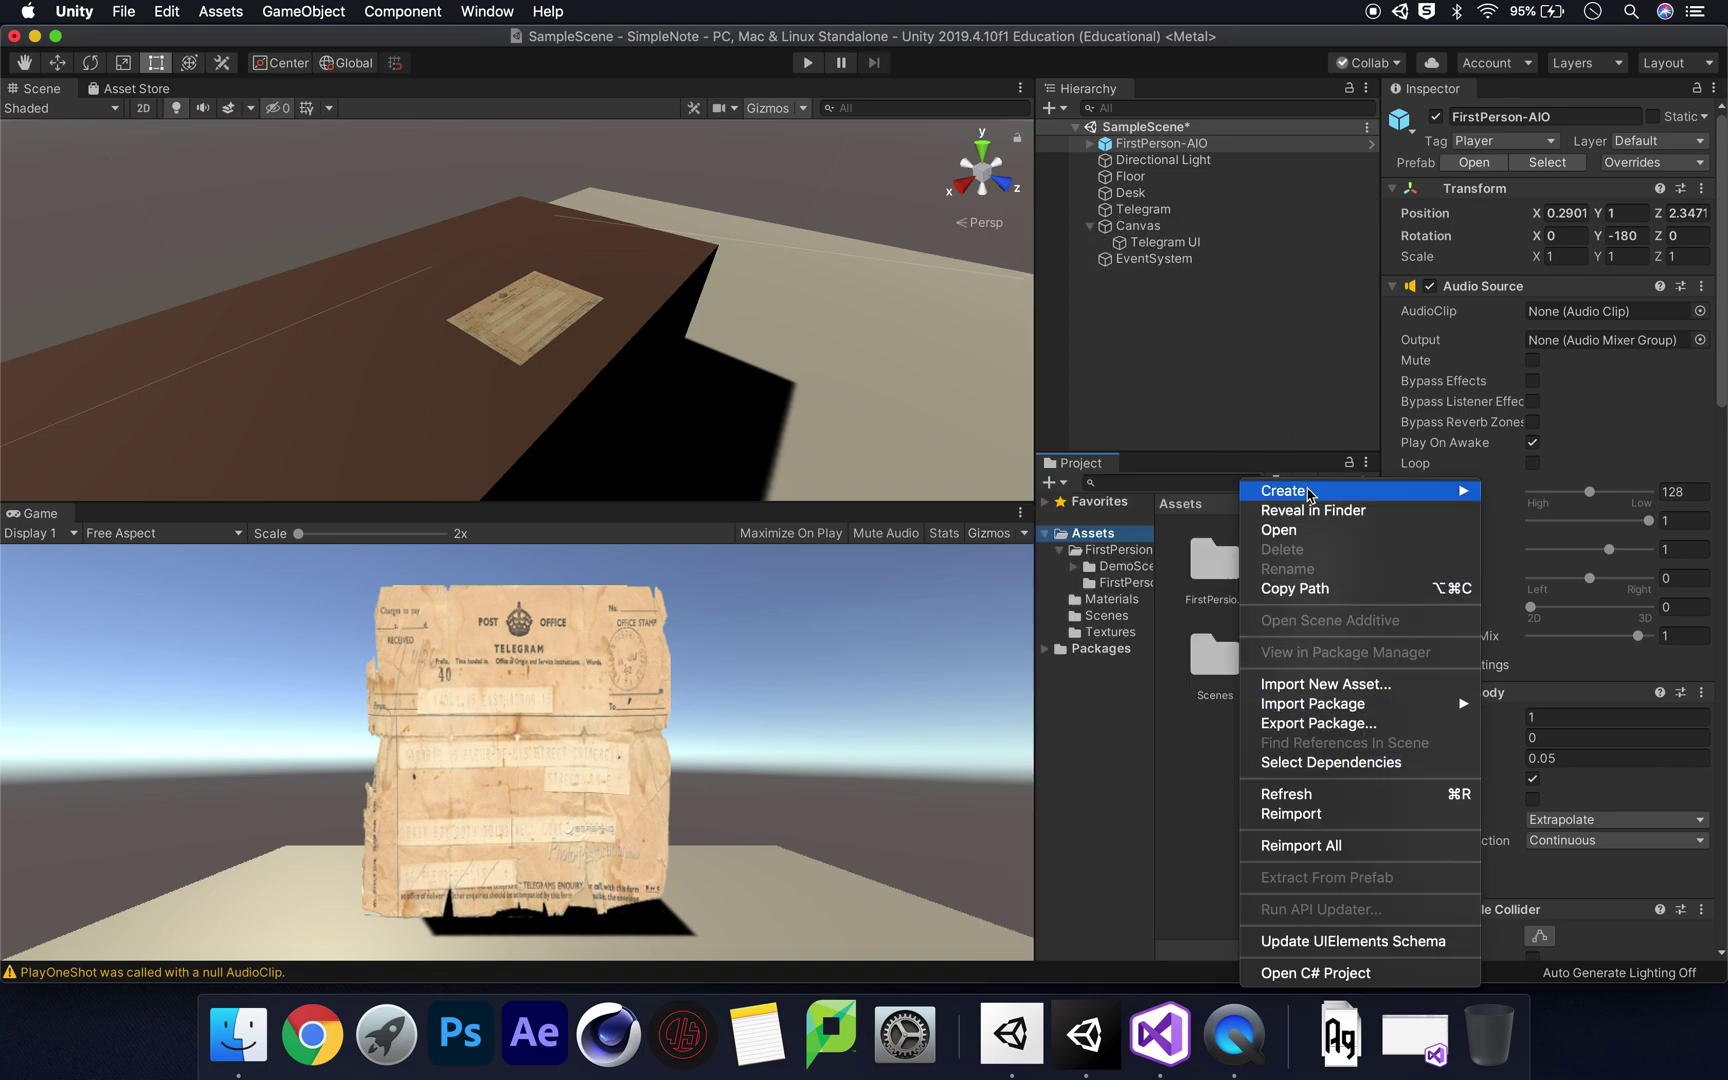
mouse_move(1285, 490)
left_click(1058, 232)
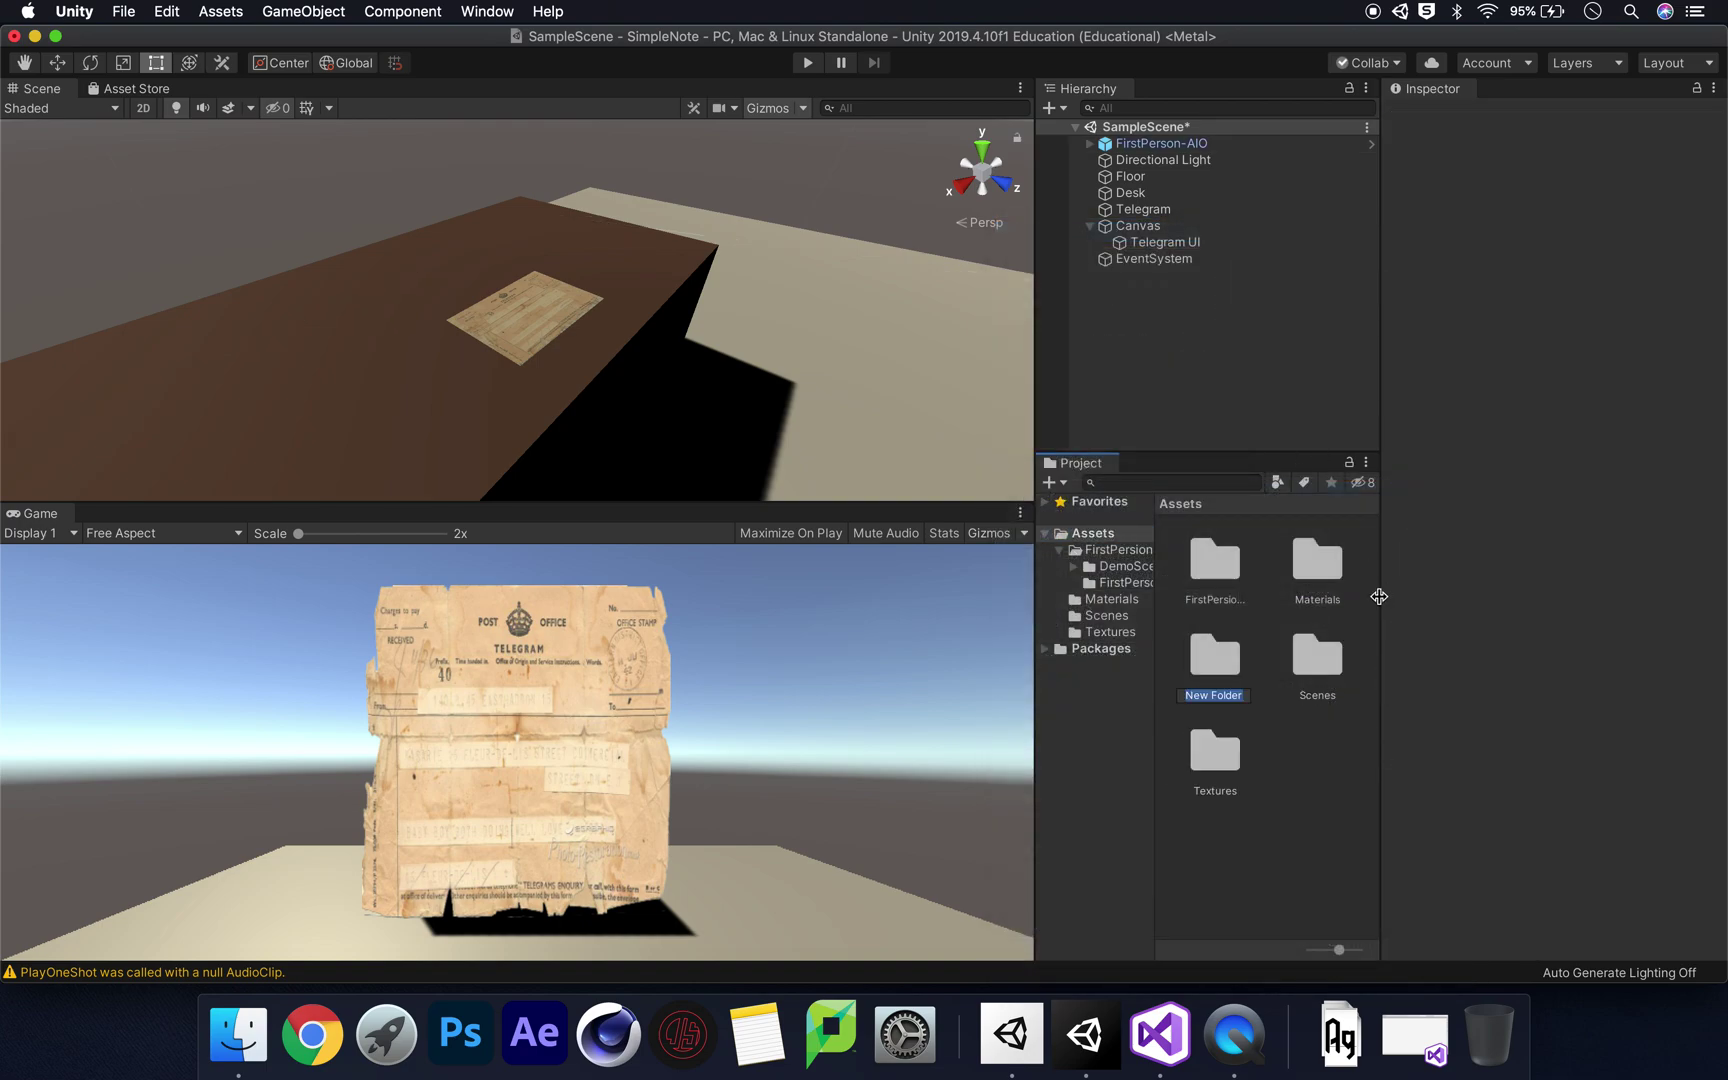
type("Scripts")
key("Return")
- Inside Scripts, create a C# script named NoteAppear and open it in Visual Studio
double_click(1317, 658)
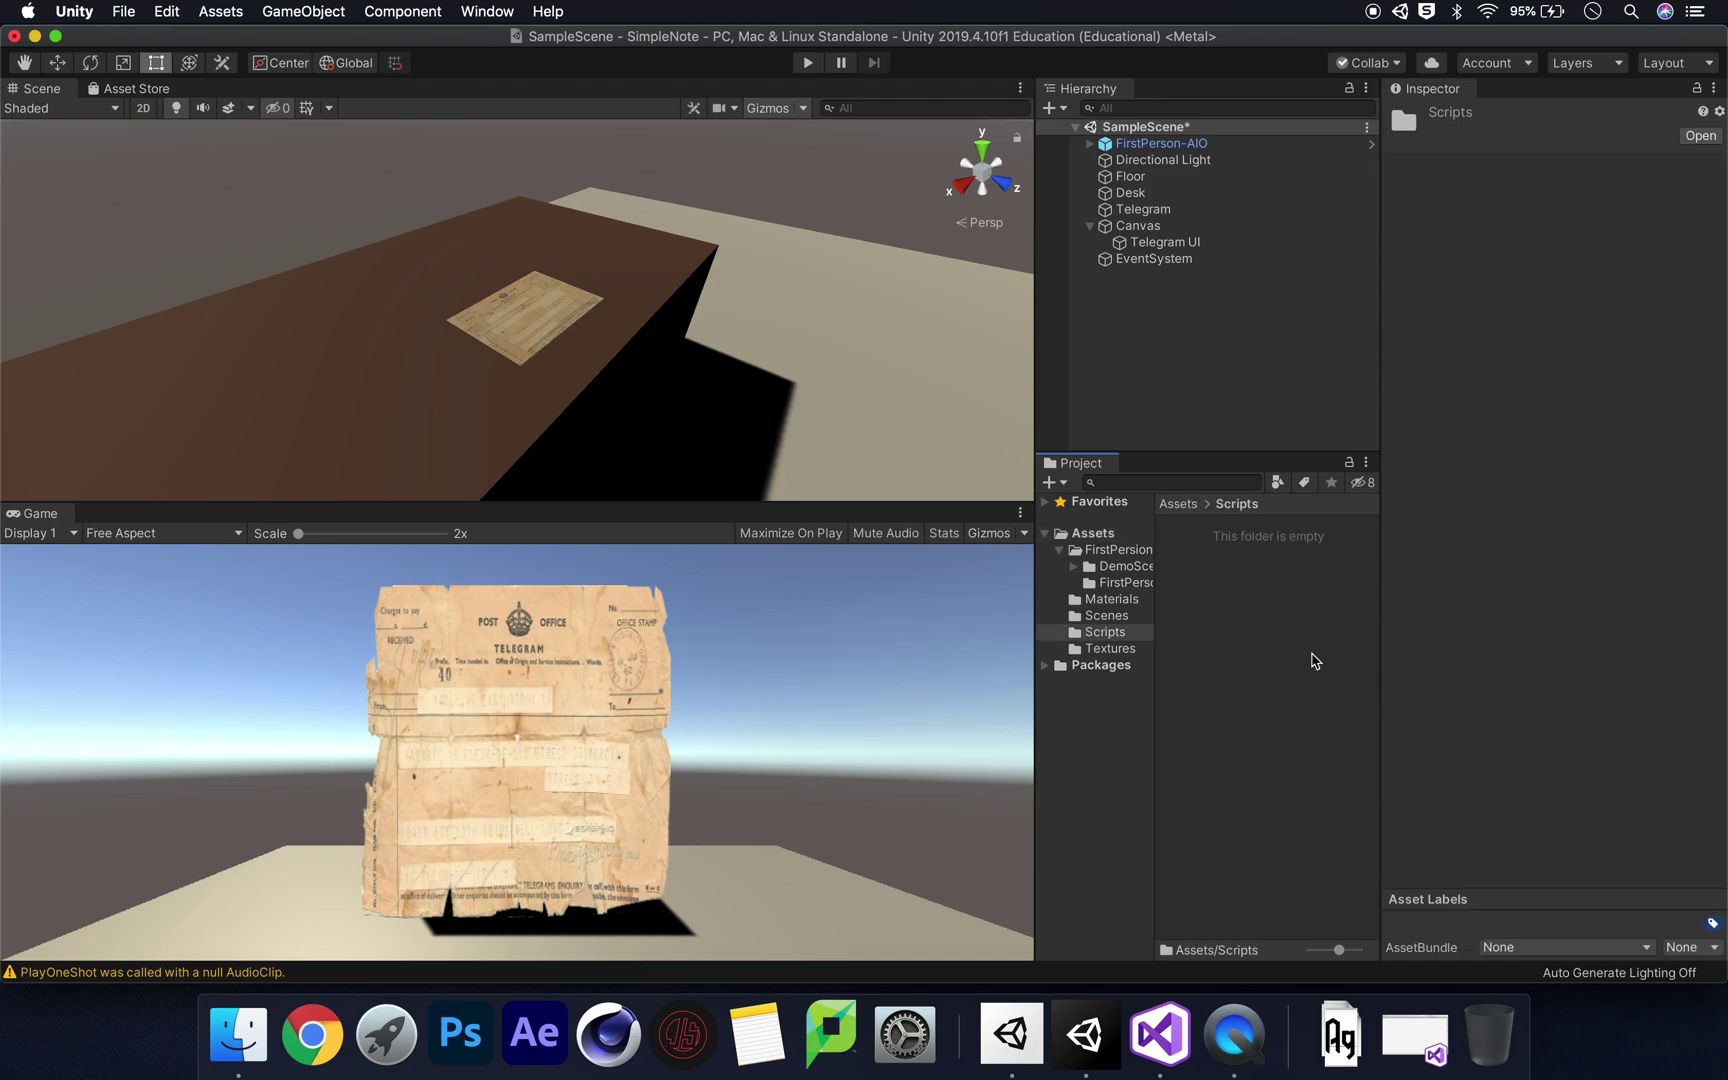
right_click(1245, 598)
mouse_move(1325, 505)
left_click(1070, 262)
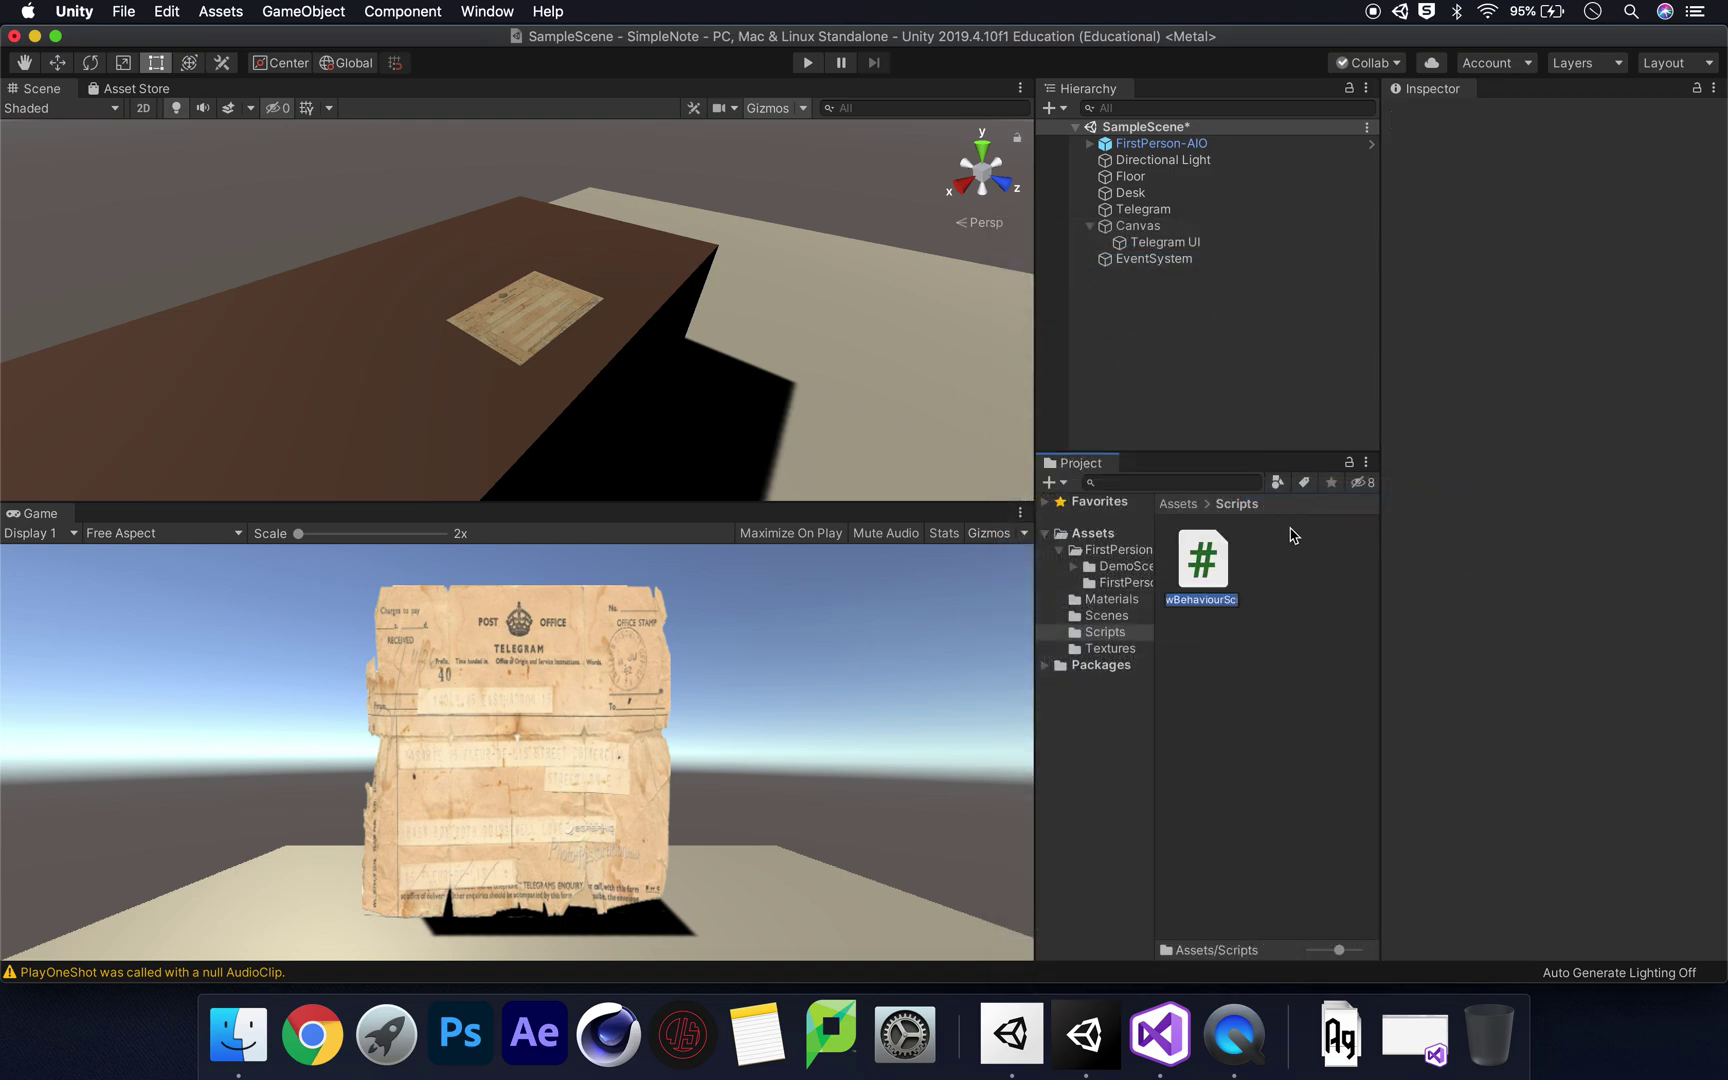
type("NoteAppear")
key("Return")
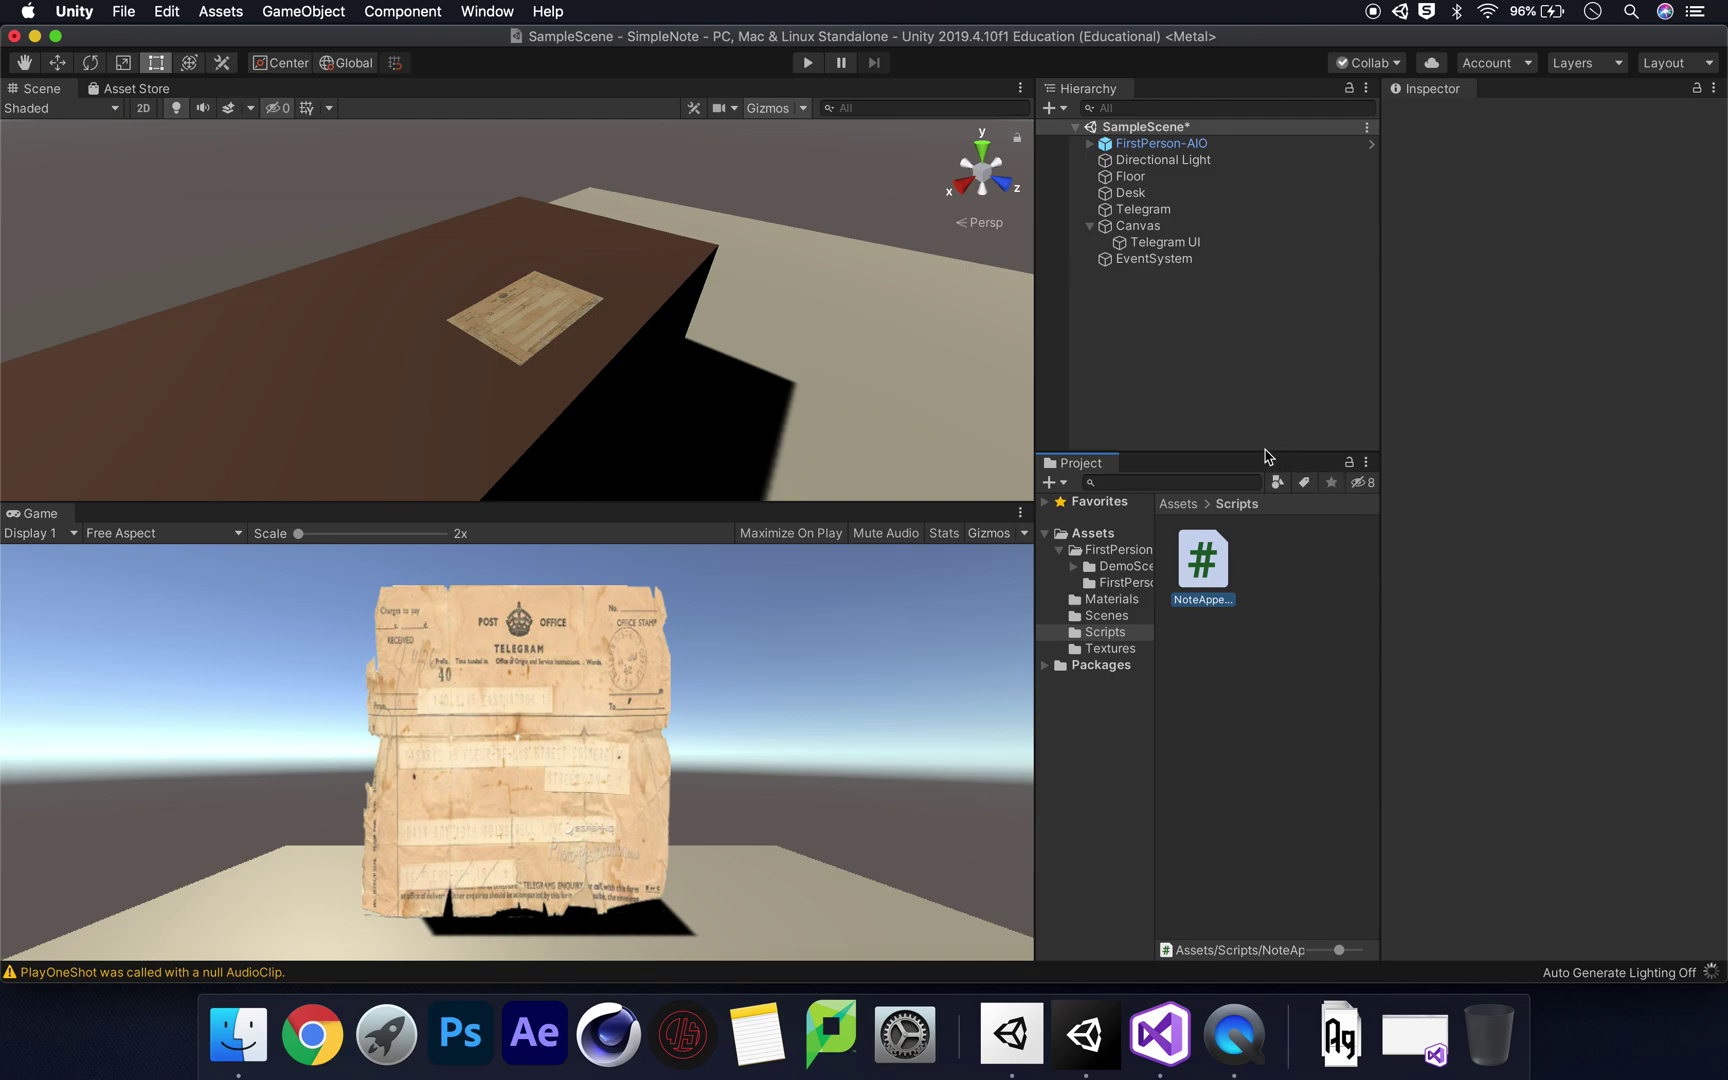
double_click(1203, 565)
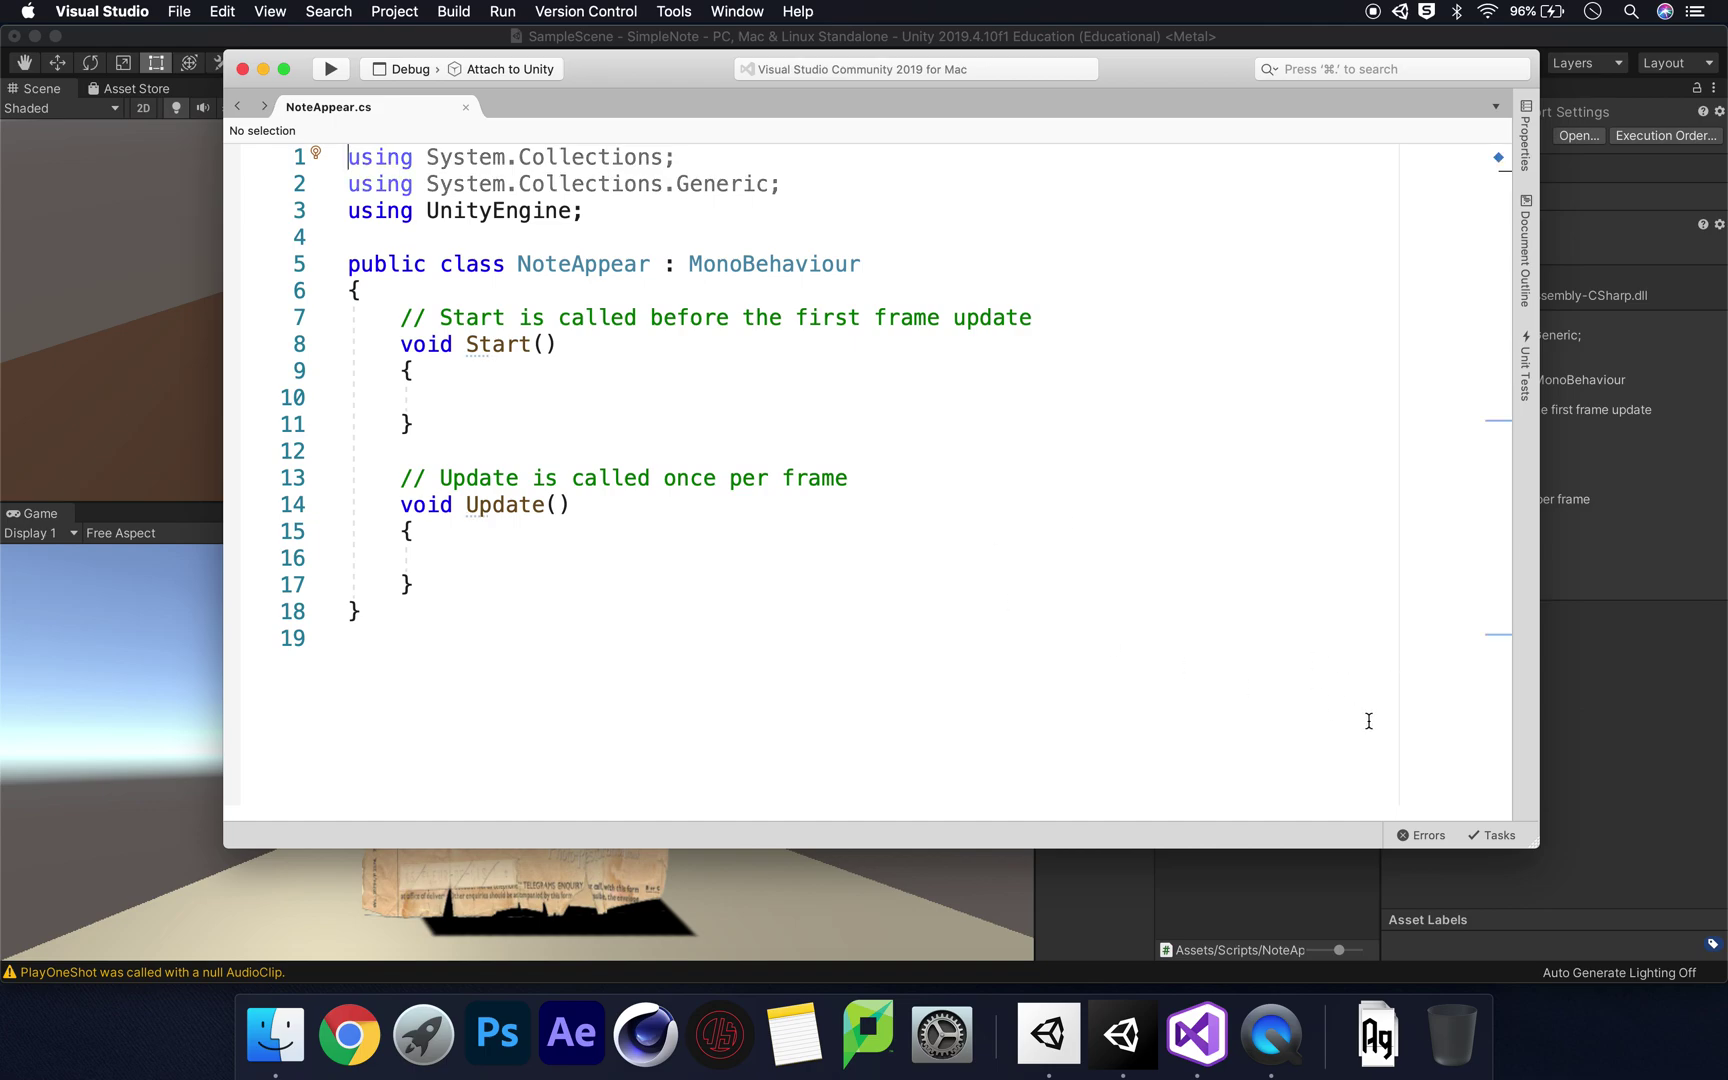
- Add 'using UnityEngine.UI;' below the UnityEngine using line
left_click(621, 213)
key("Return")
type("using Unity")
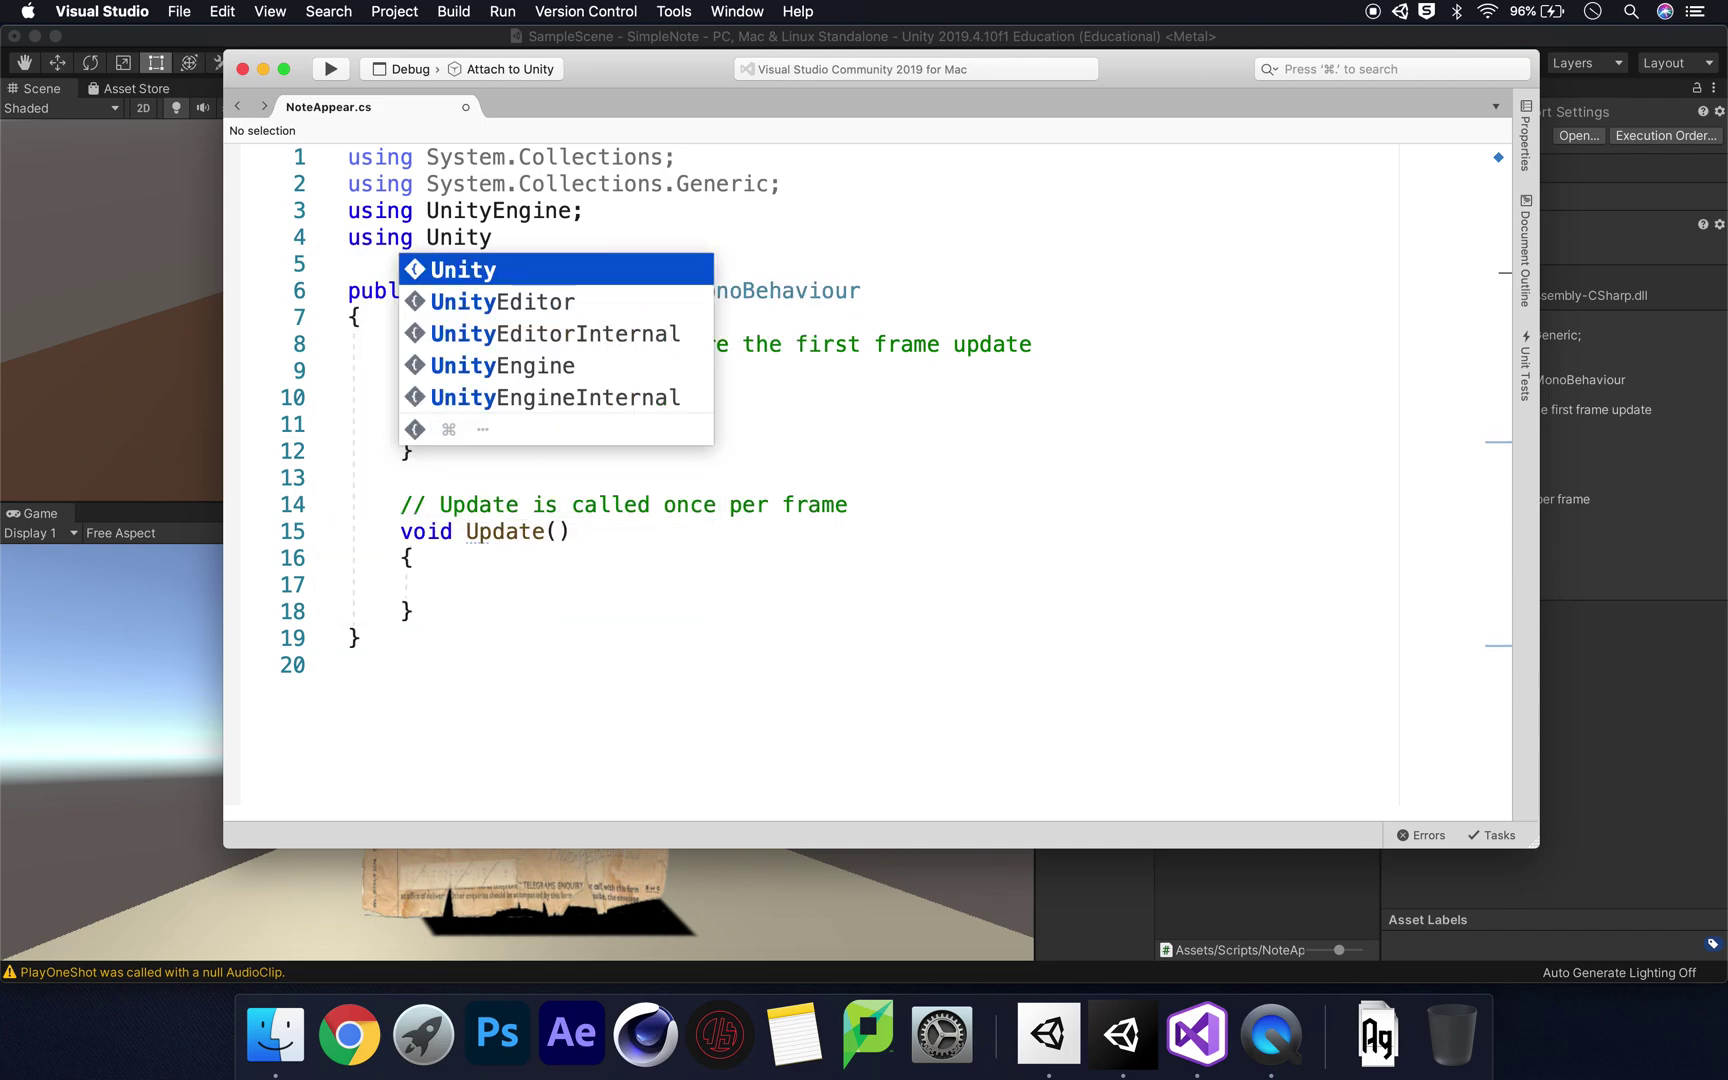
type("Engine.U")
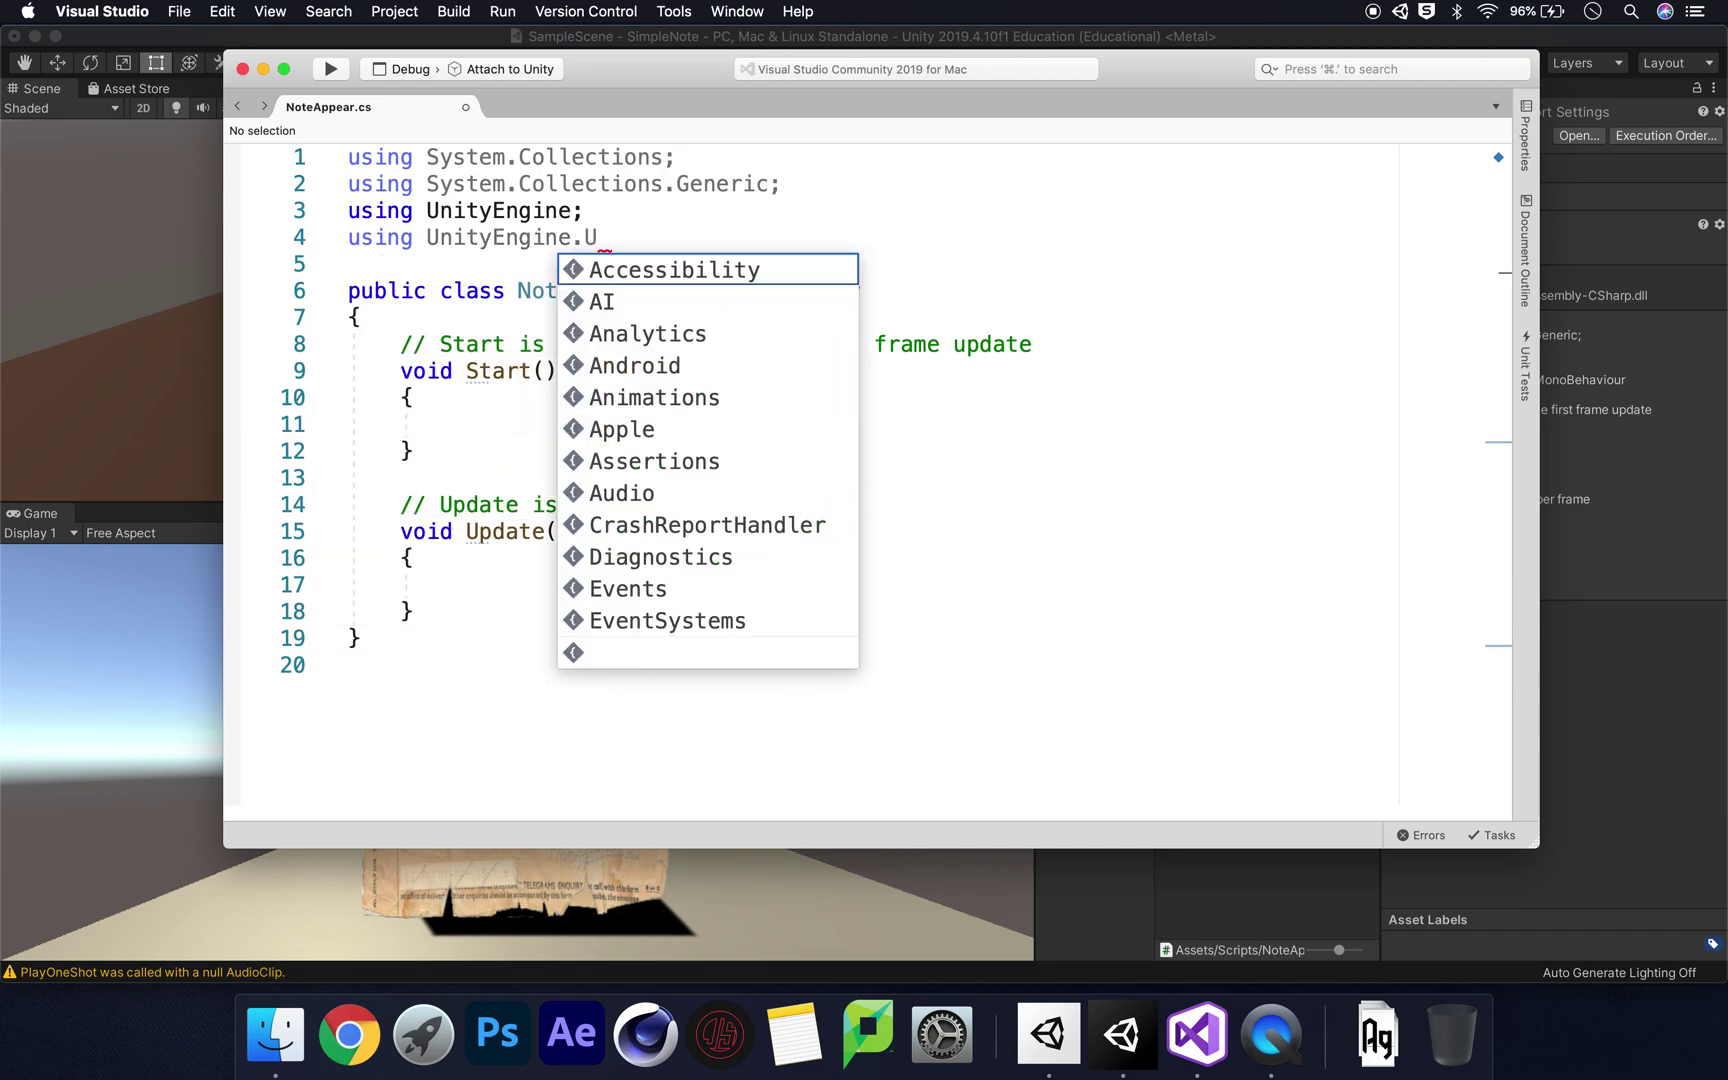
type("I;")
- Declare 'private Image _noteImage;' at the top of the class, leaving a blank line above it
left_click(401, 344)
key("Return")
key("Return")
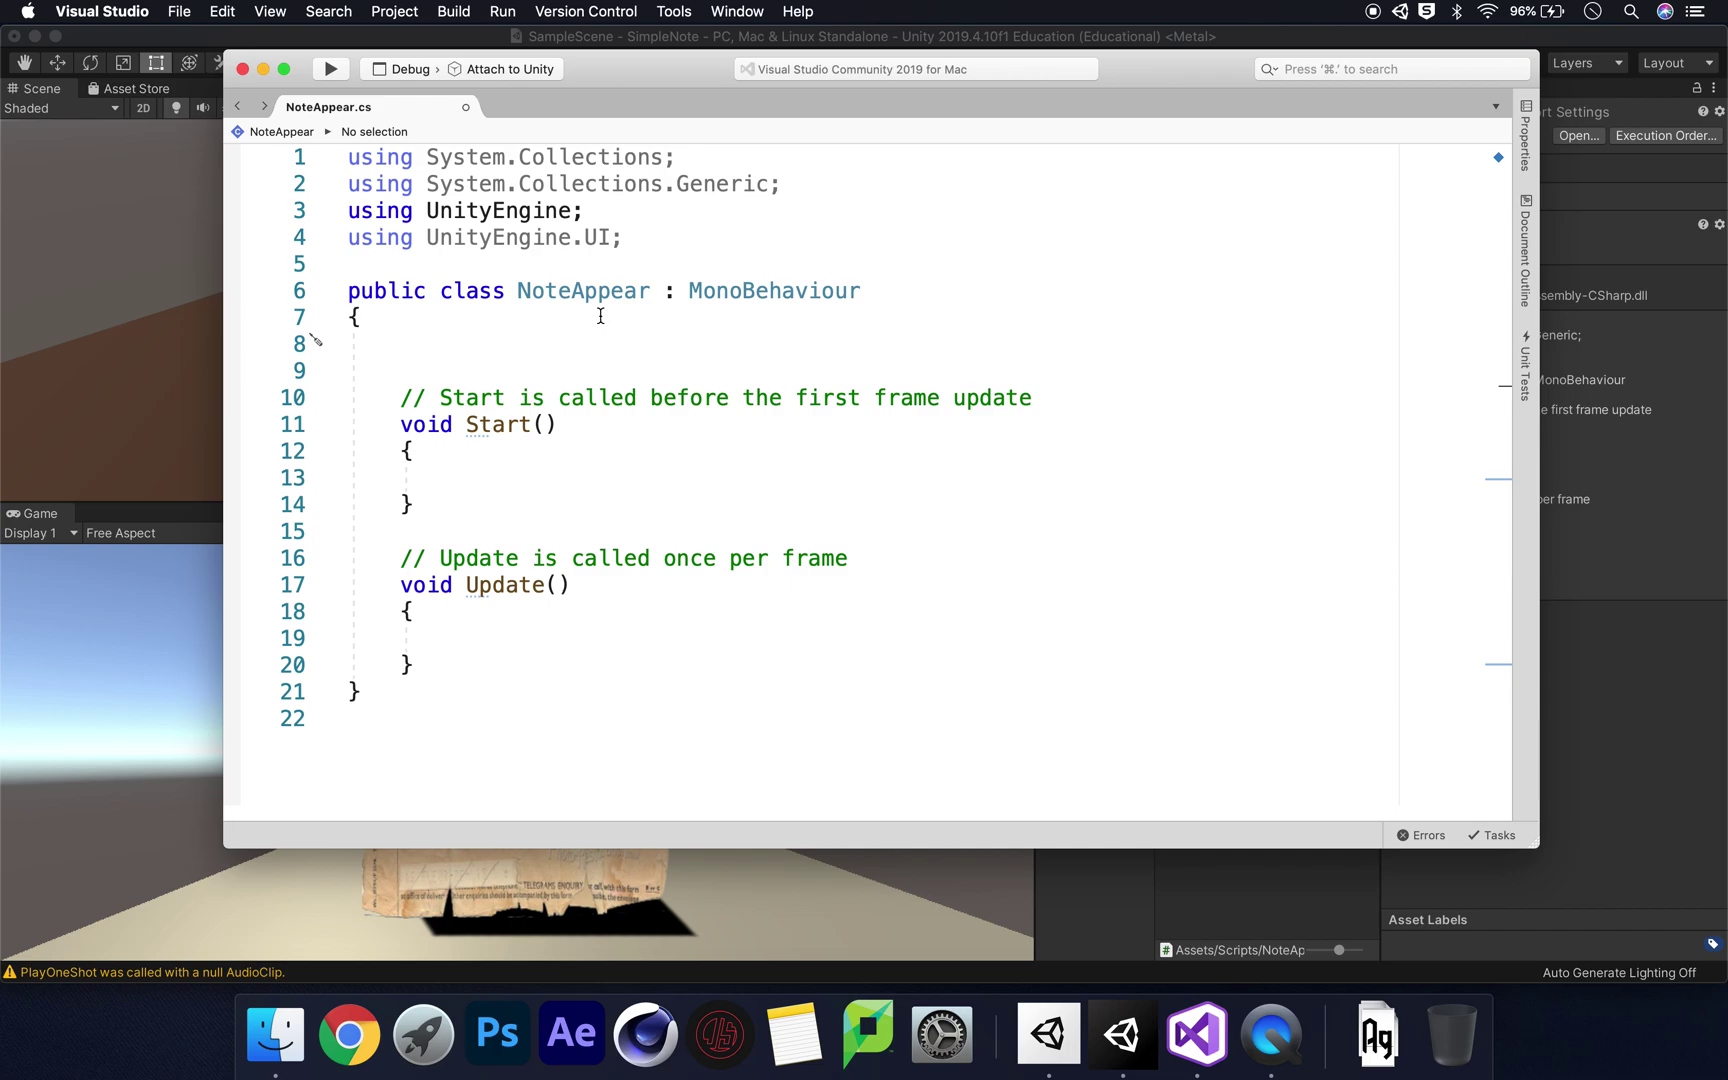
type("private Image ")
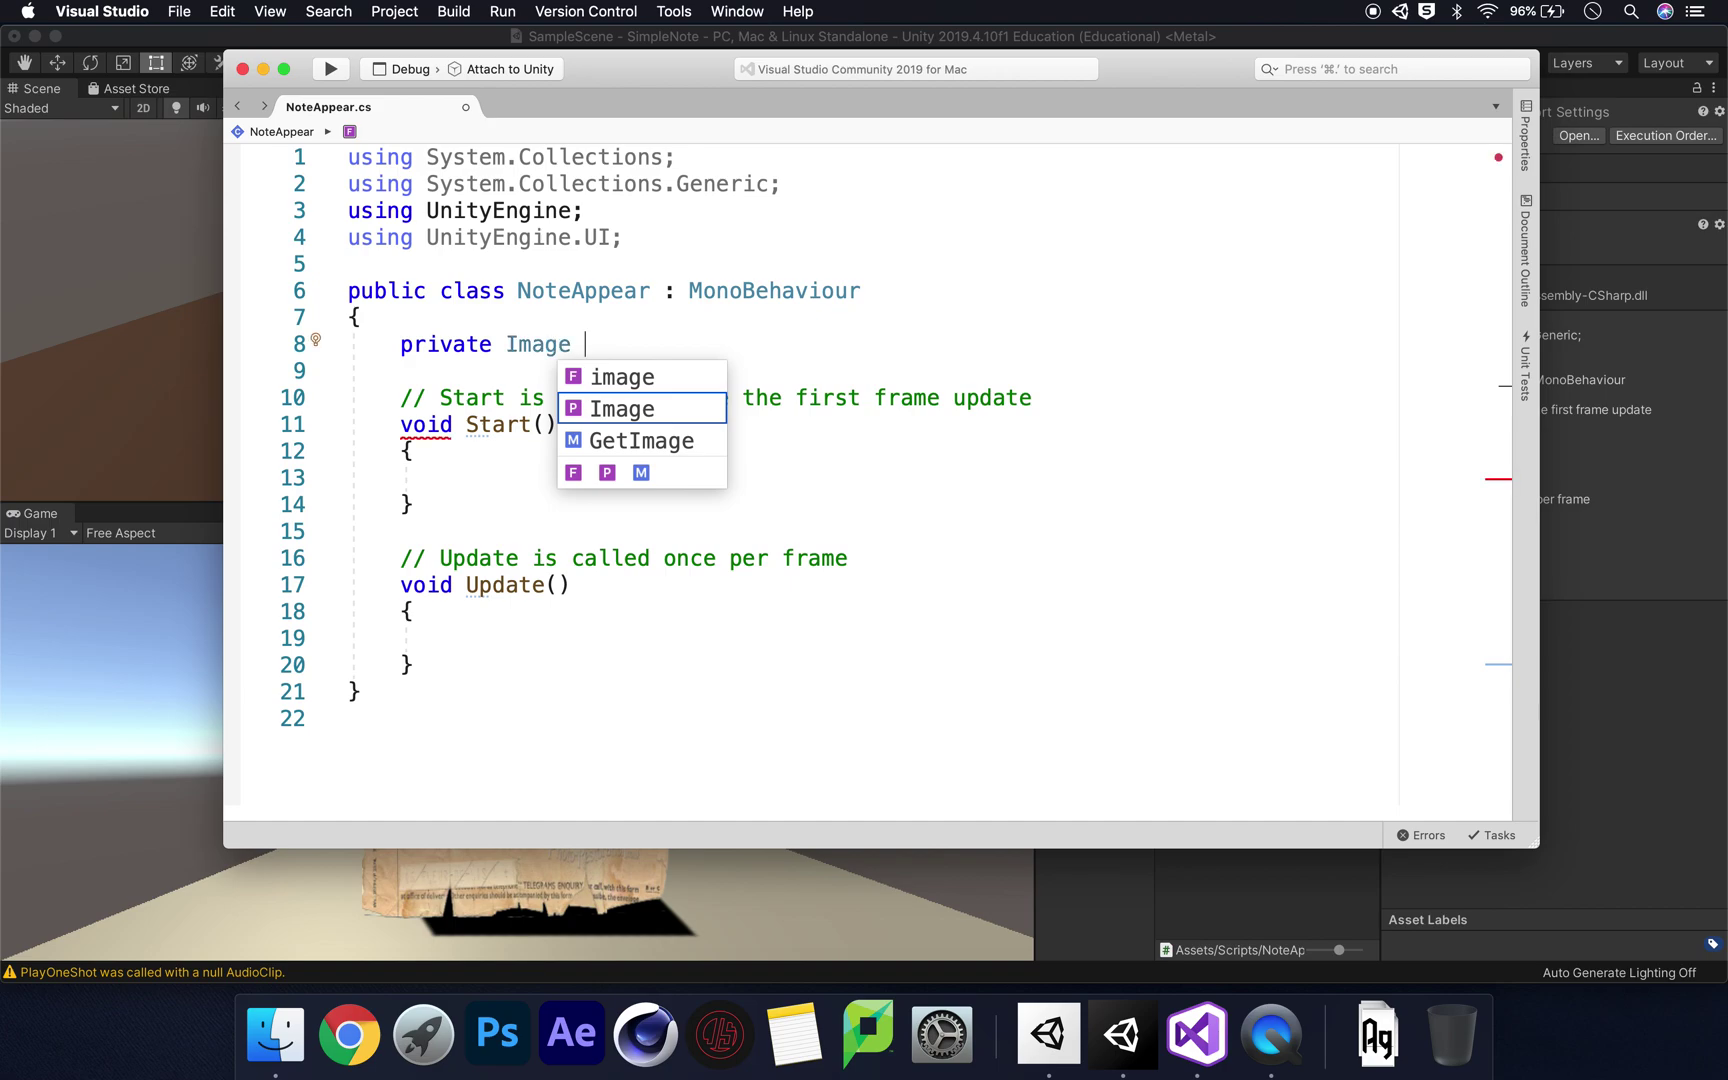
type("_noteImage;")
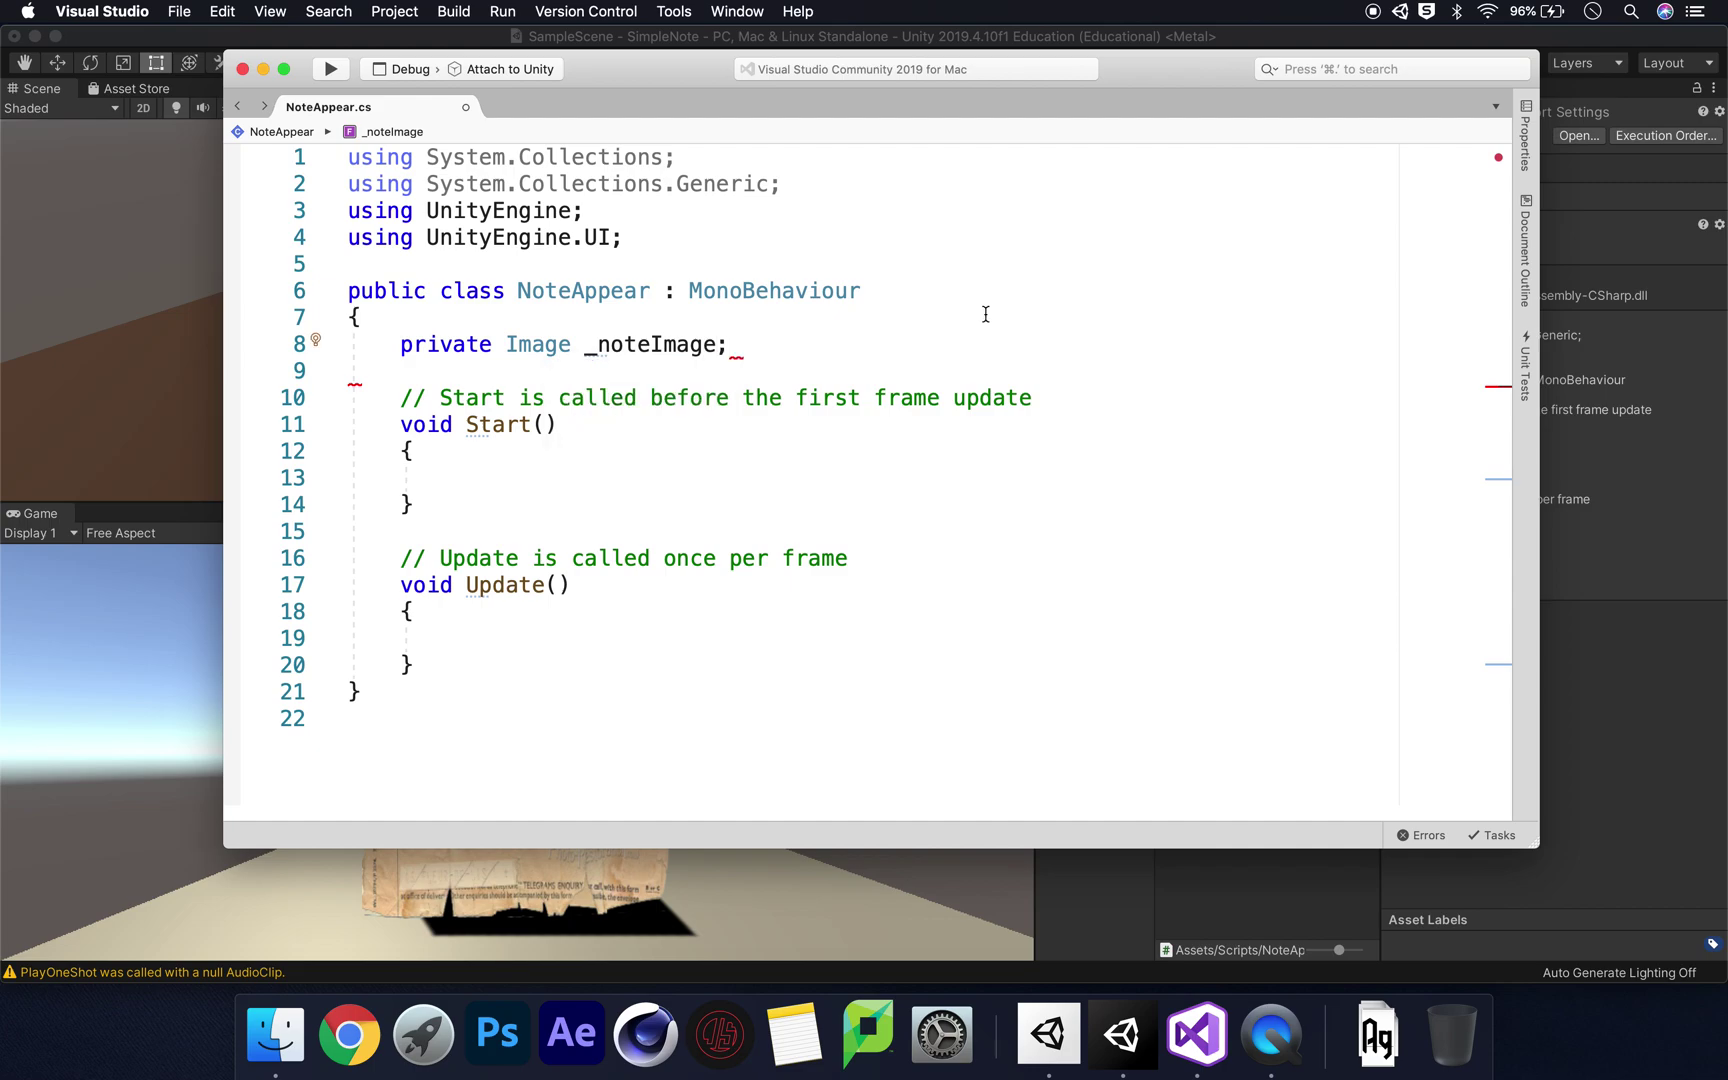
left_click(487, 331)
key("Return")
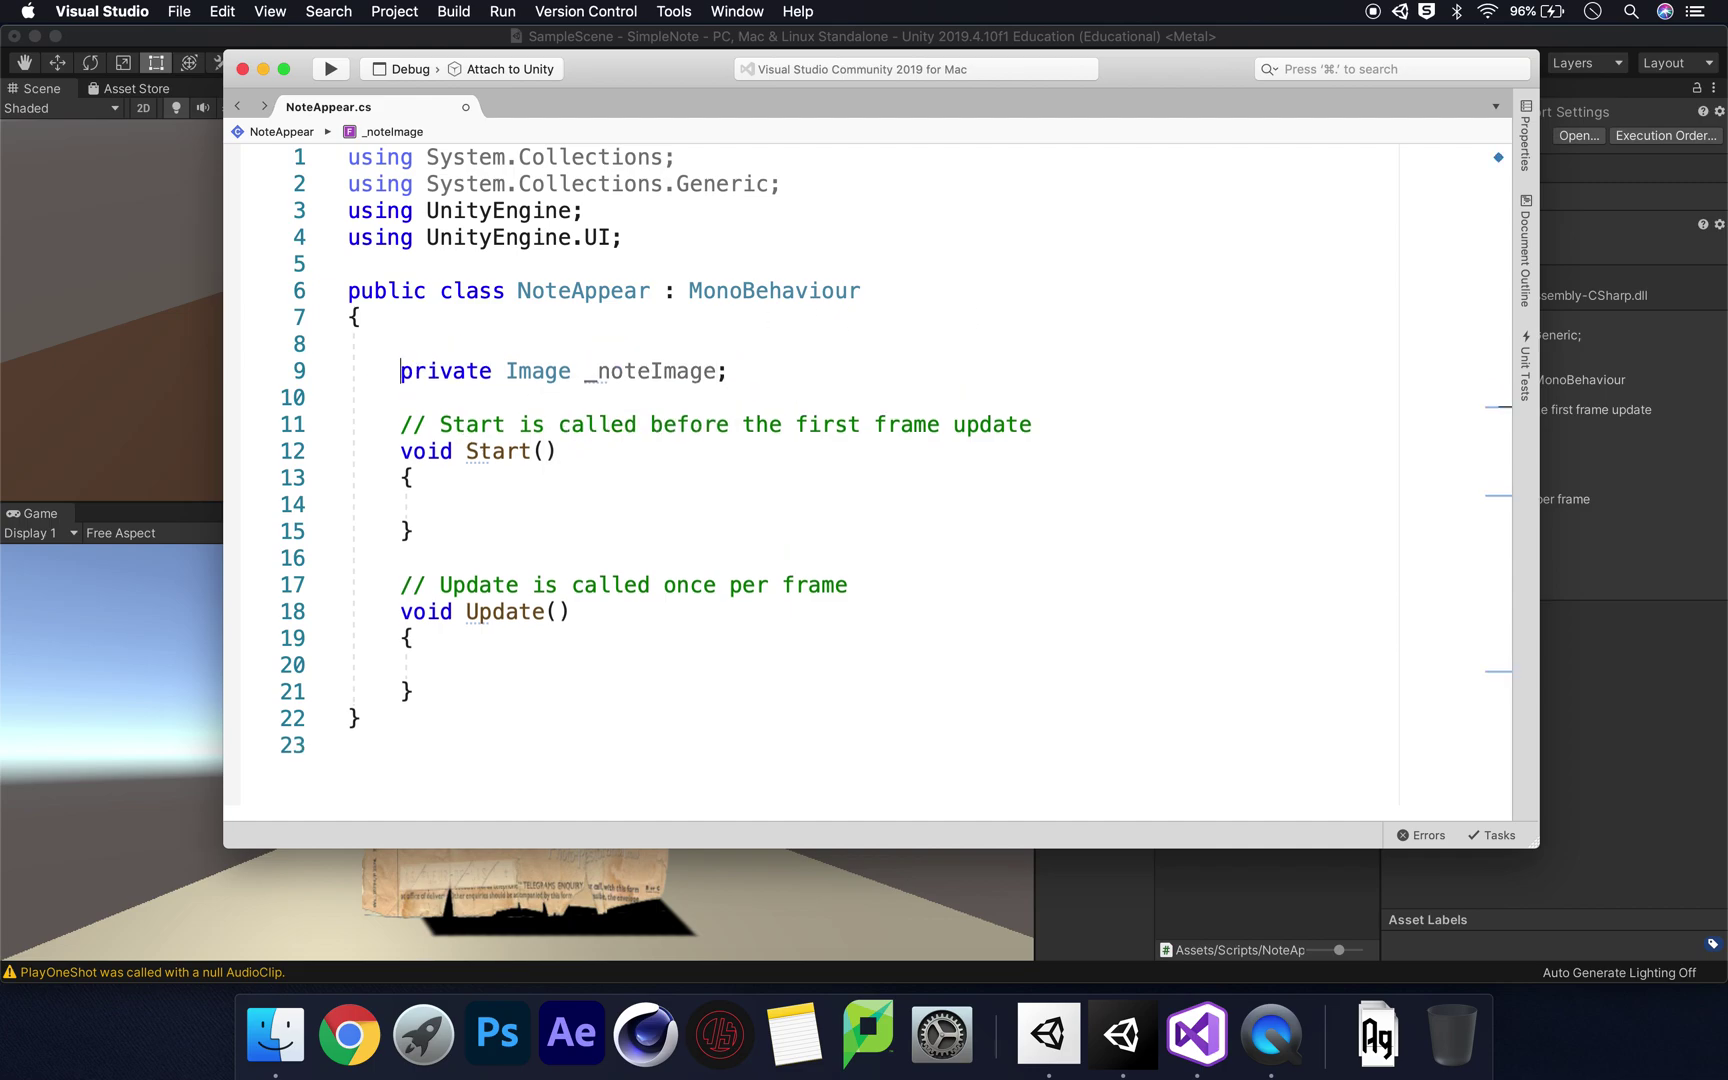
- Add a [SerializeField] attribute above the _noteImage field using autocomplete
type("[se")
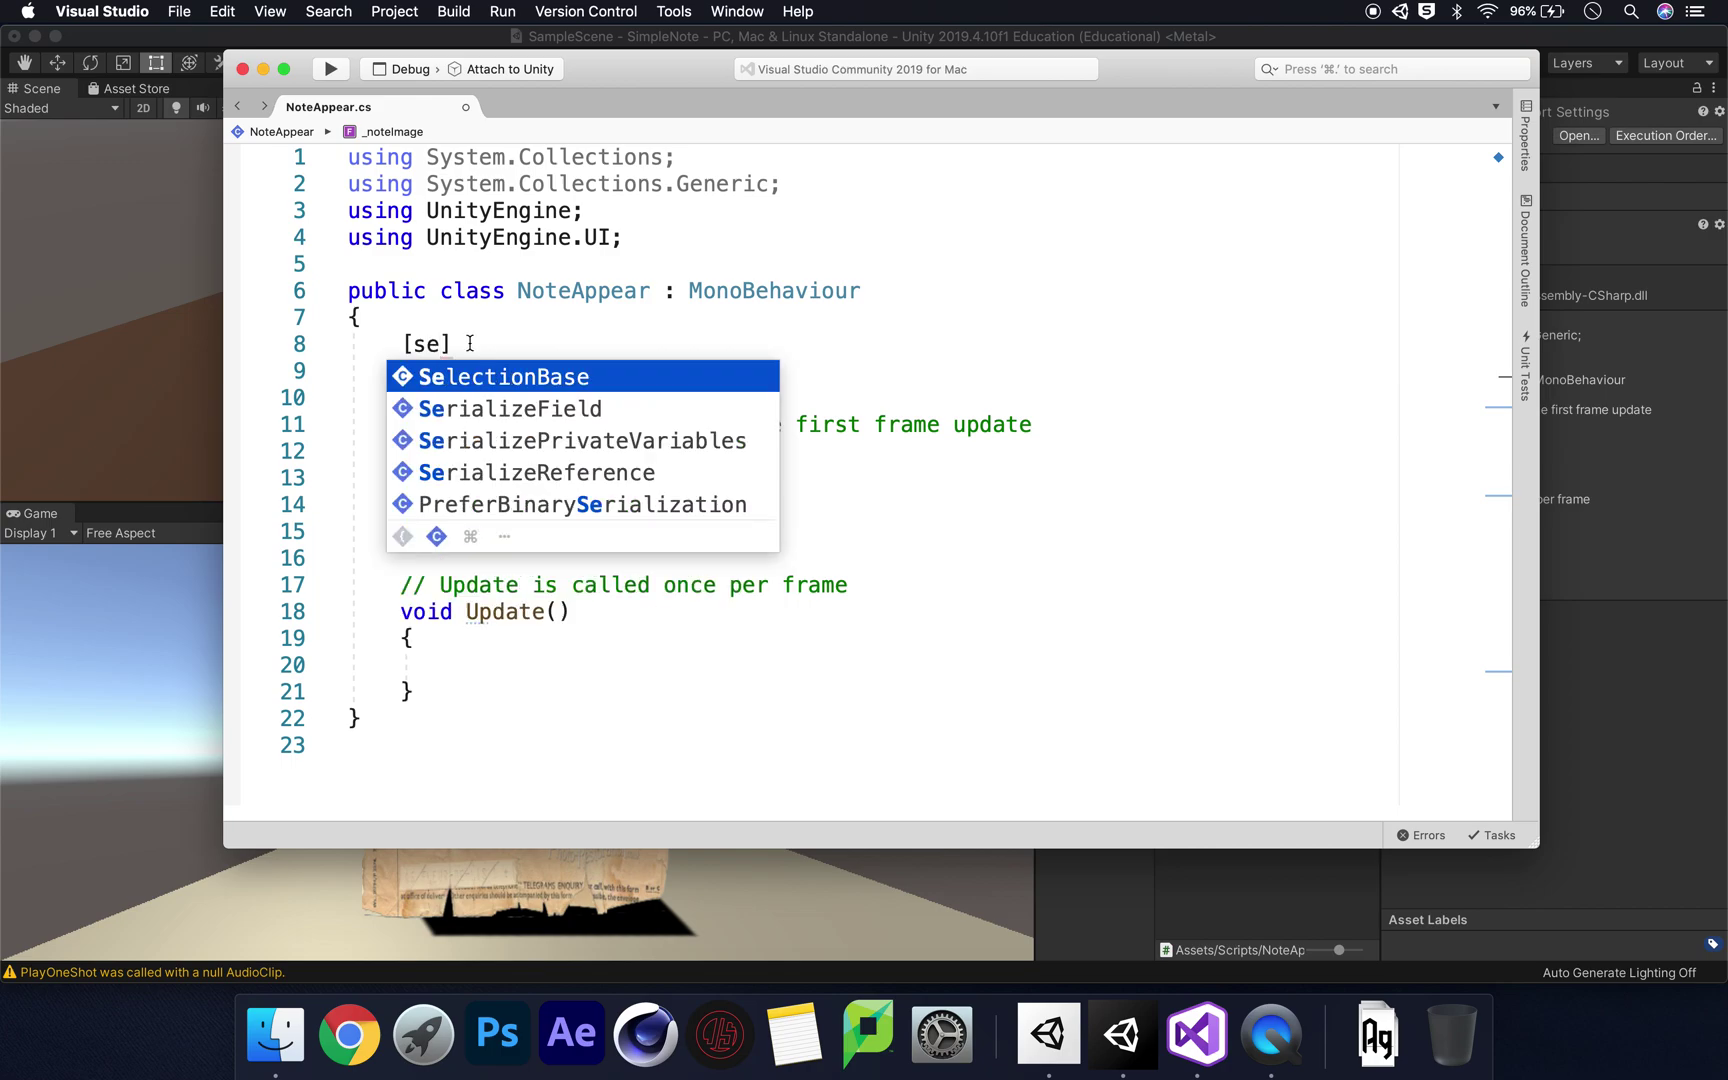
left_click(588, 410)
left_click(588, 410)
- Delete the empty Start and Update methods from the class
left_click(731, 371)
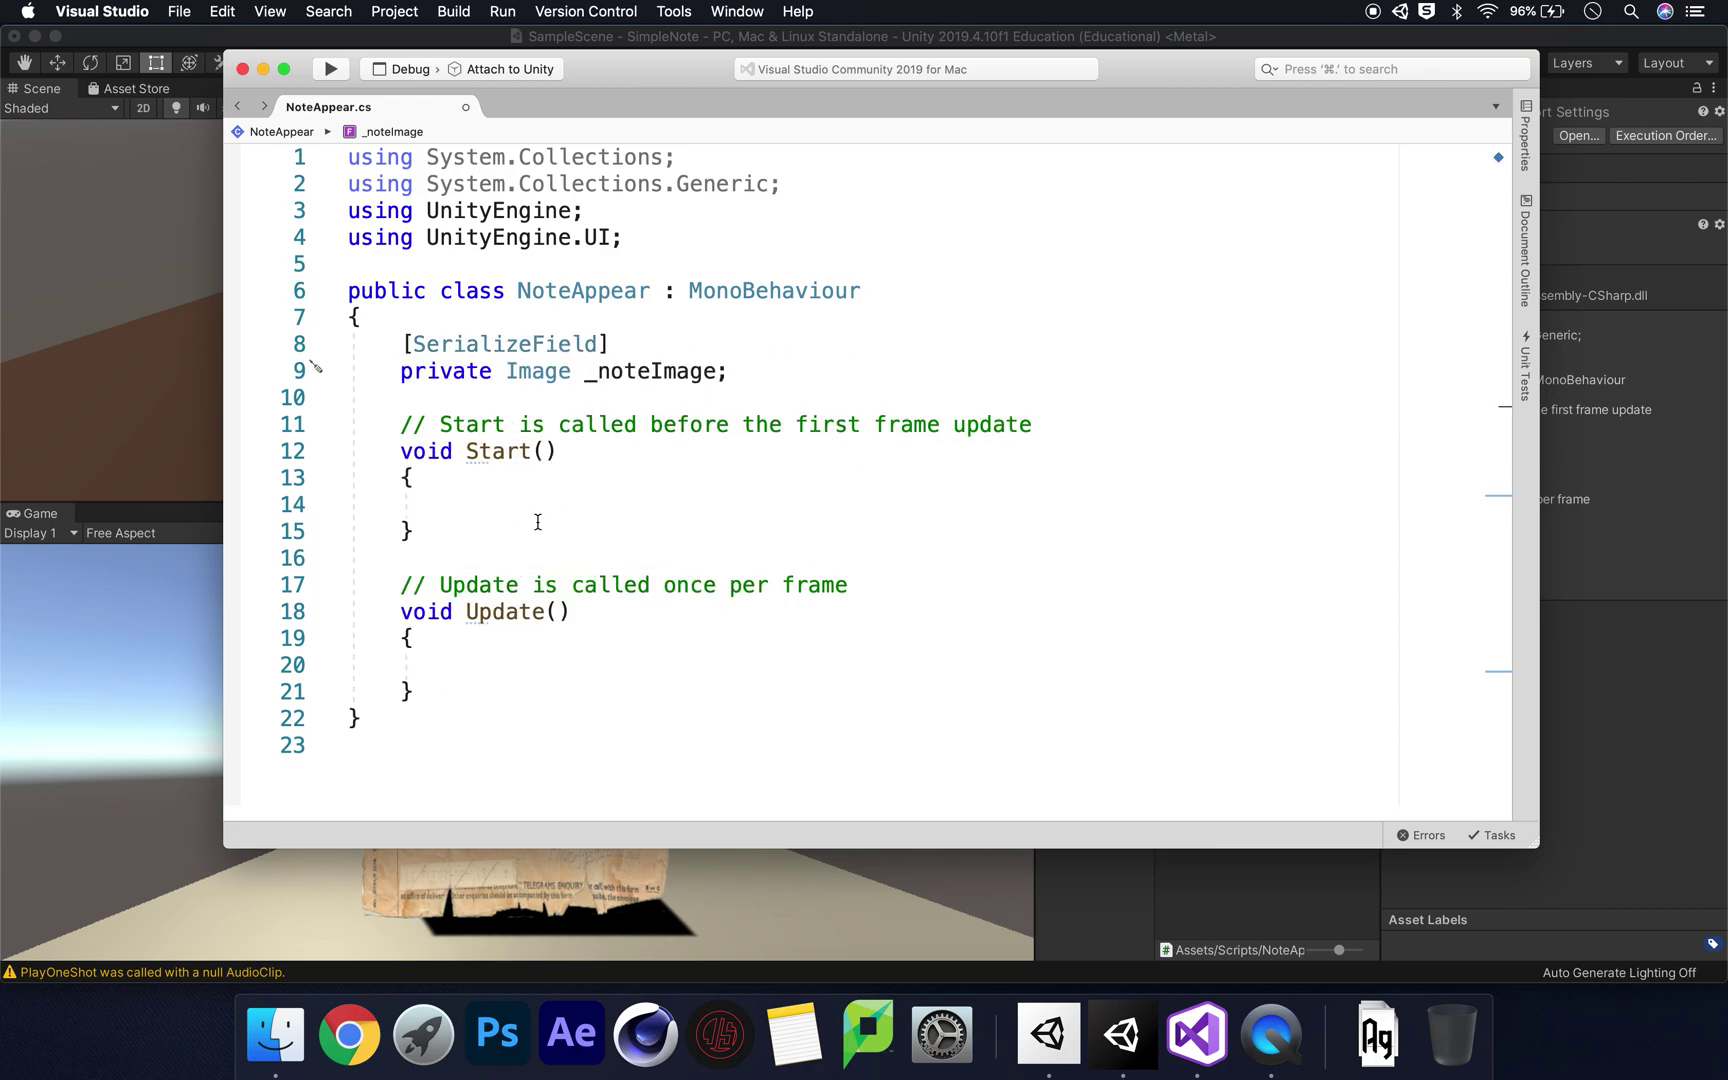
left_click_drag(414, 691, 400, 424)
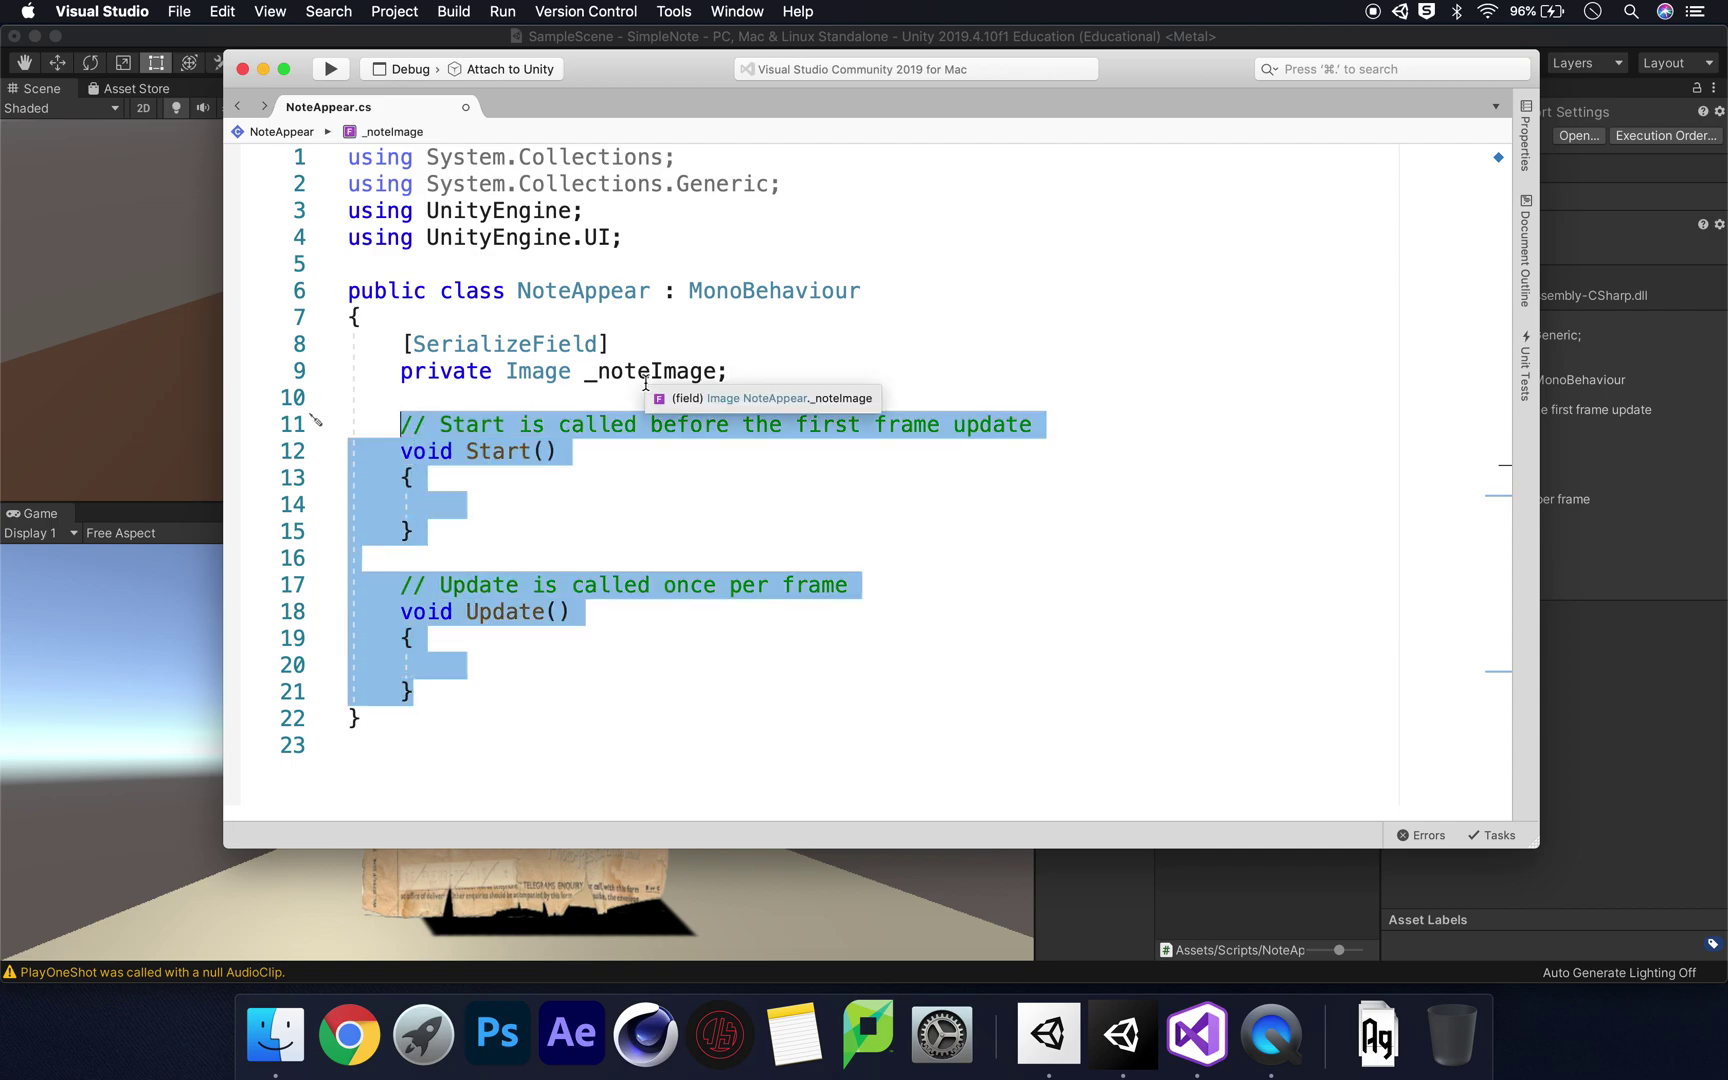
key("BackSpace")
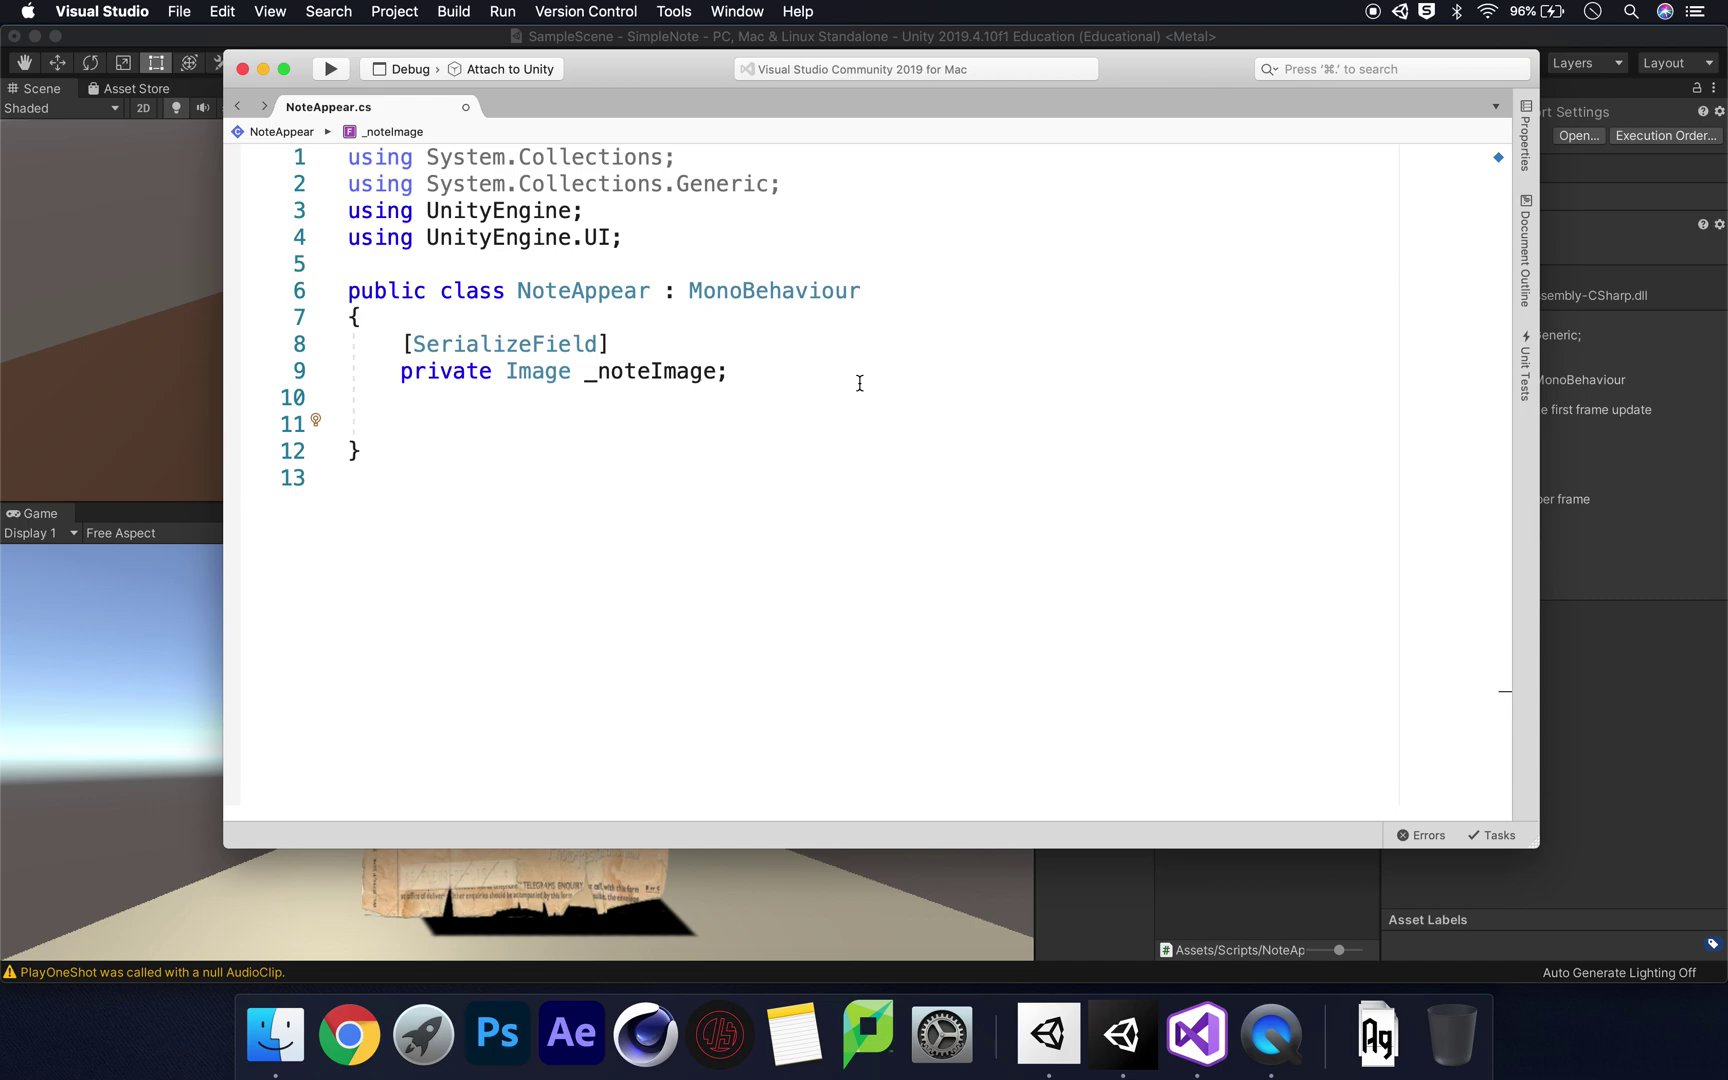
- Insert an OnTriggerEnter method via autocomplete and remove its private modifier
type("void On")
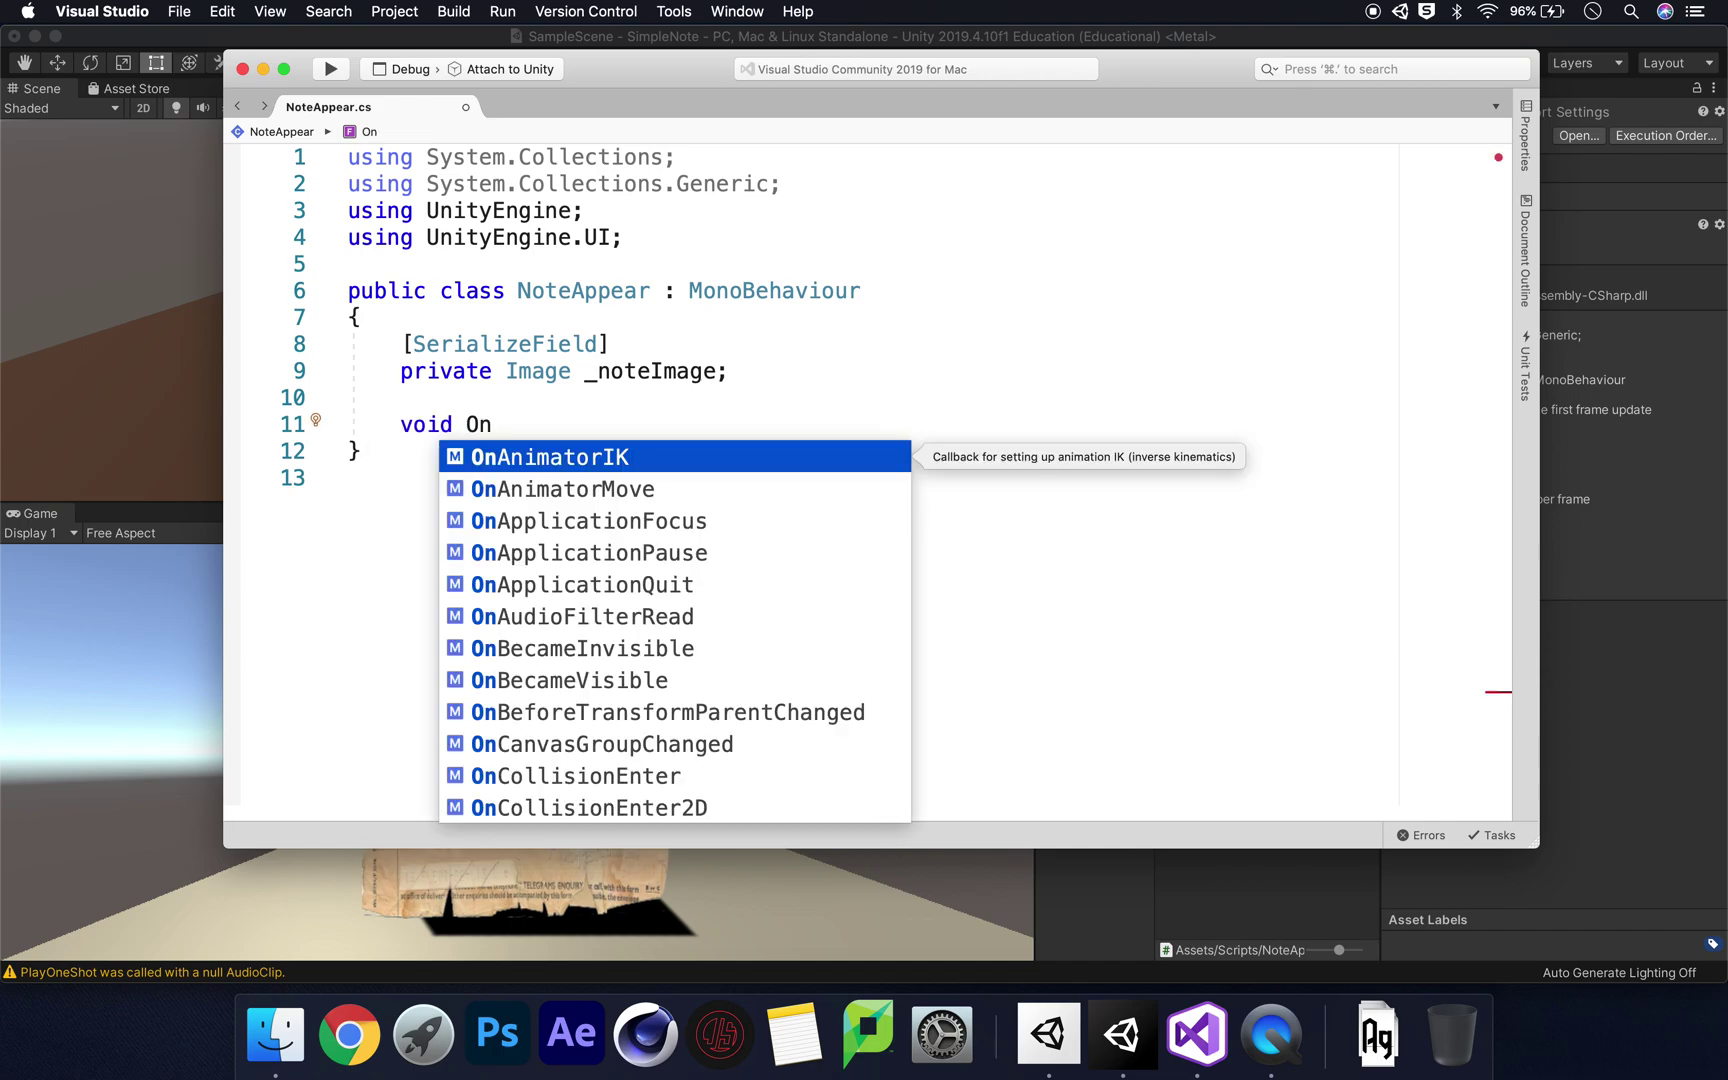
type("tri")
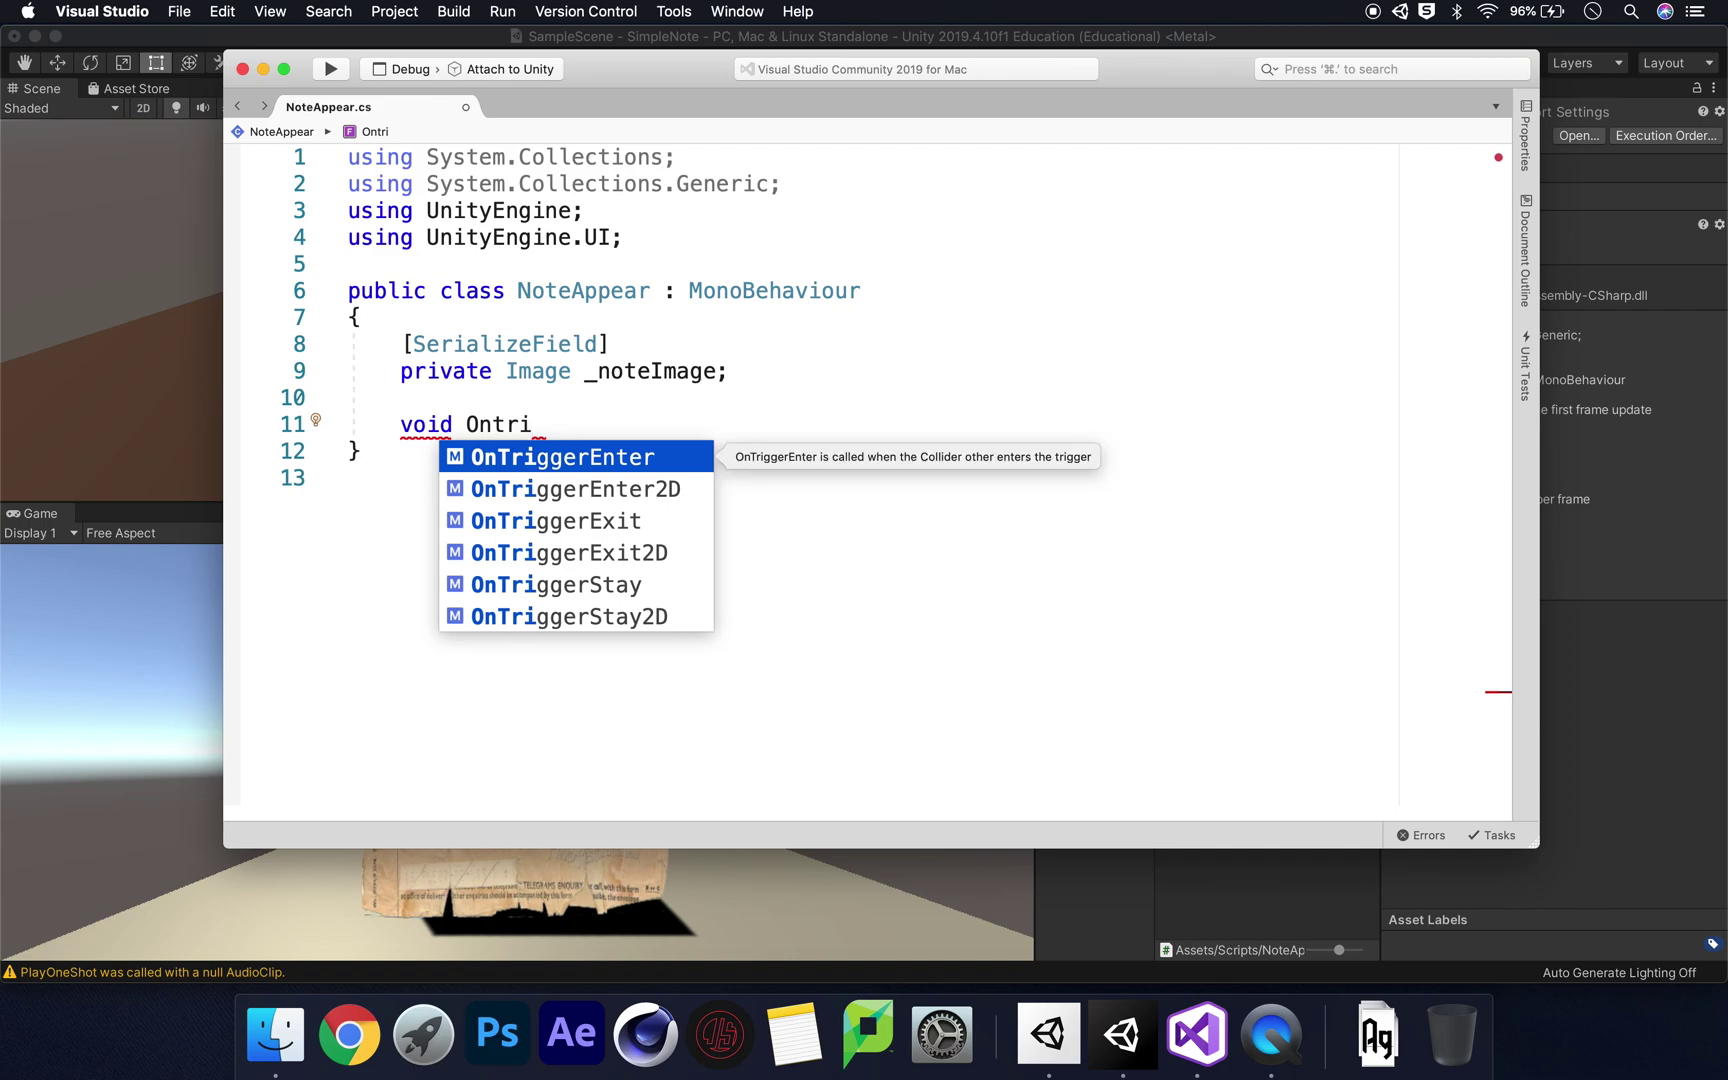
key("Return")
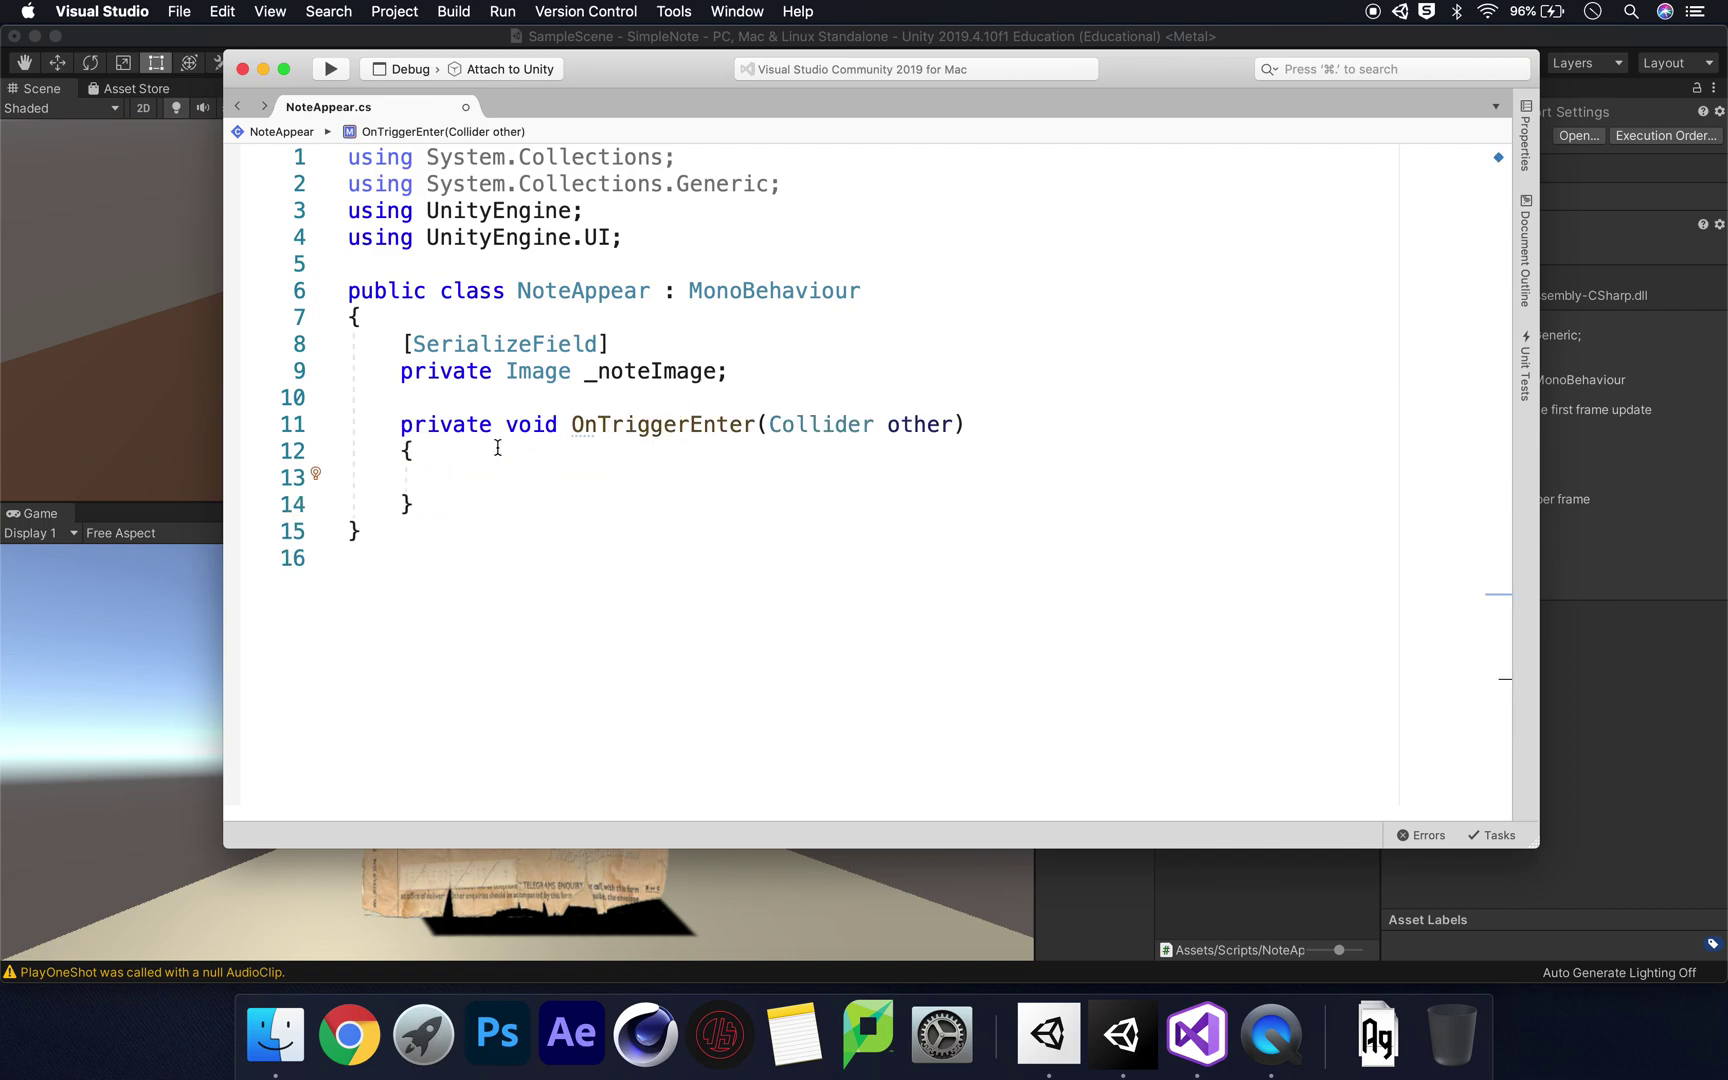
left_click(506, 424)
key("BackSpace")
key("BackSpace")
key("BackSpace")
key("BackSpace")
key("BackSpace")
key("BackSpace")
key("BackSpace")
key("BackSpace")
- In OnTriggerEnter, add if (other.CompareTag("Player")) { _noteImage.enabled = true; }
left_click(455, 483)
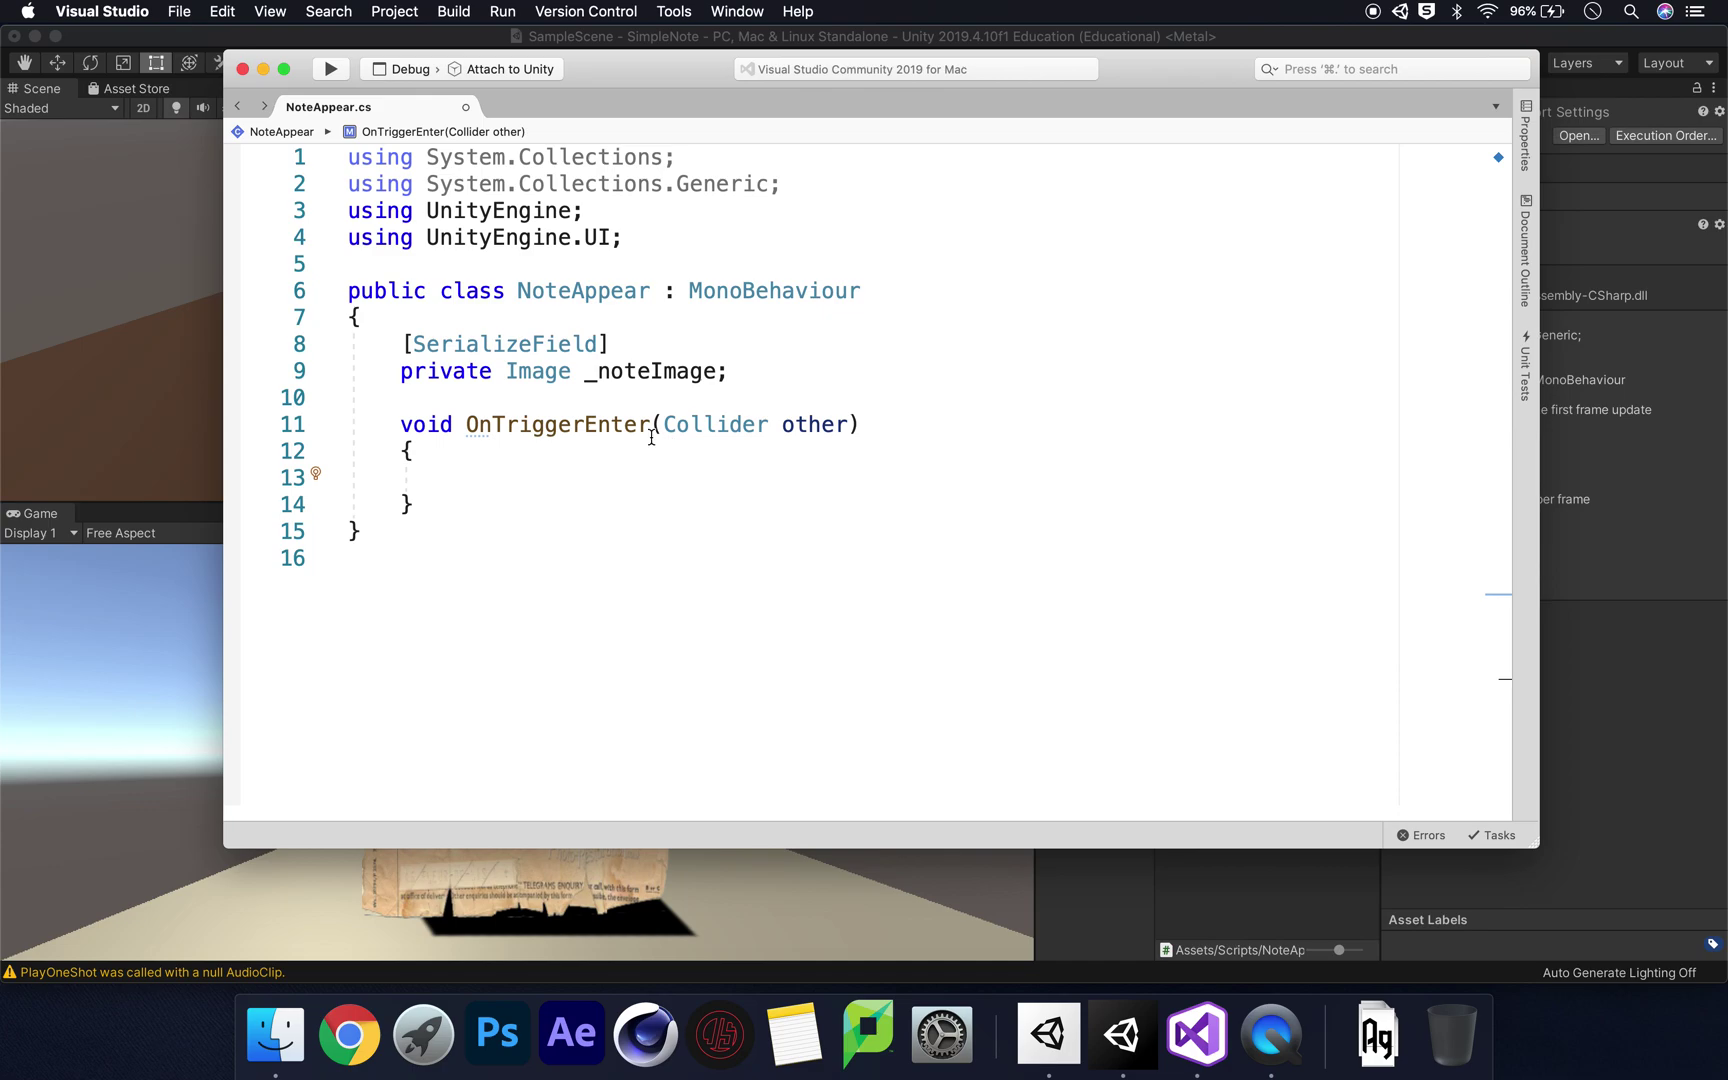
type("if (other.")
type("Com")
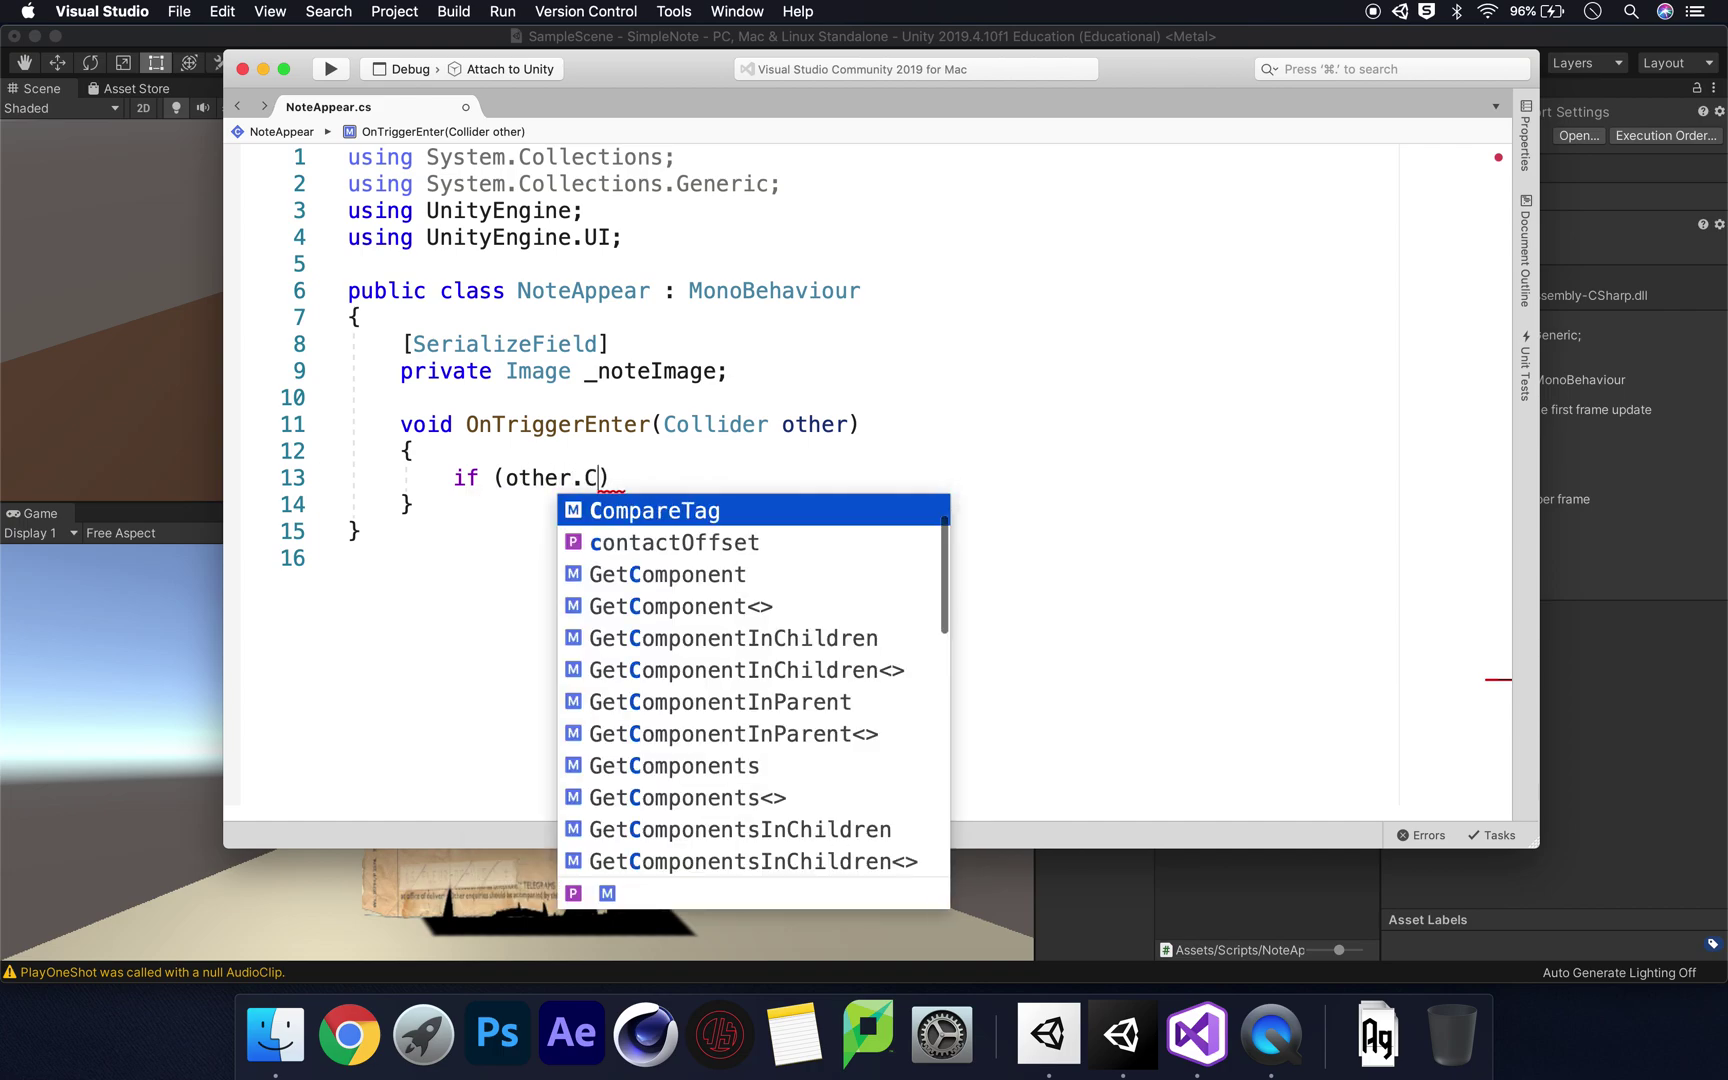
key("Return")
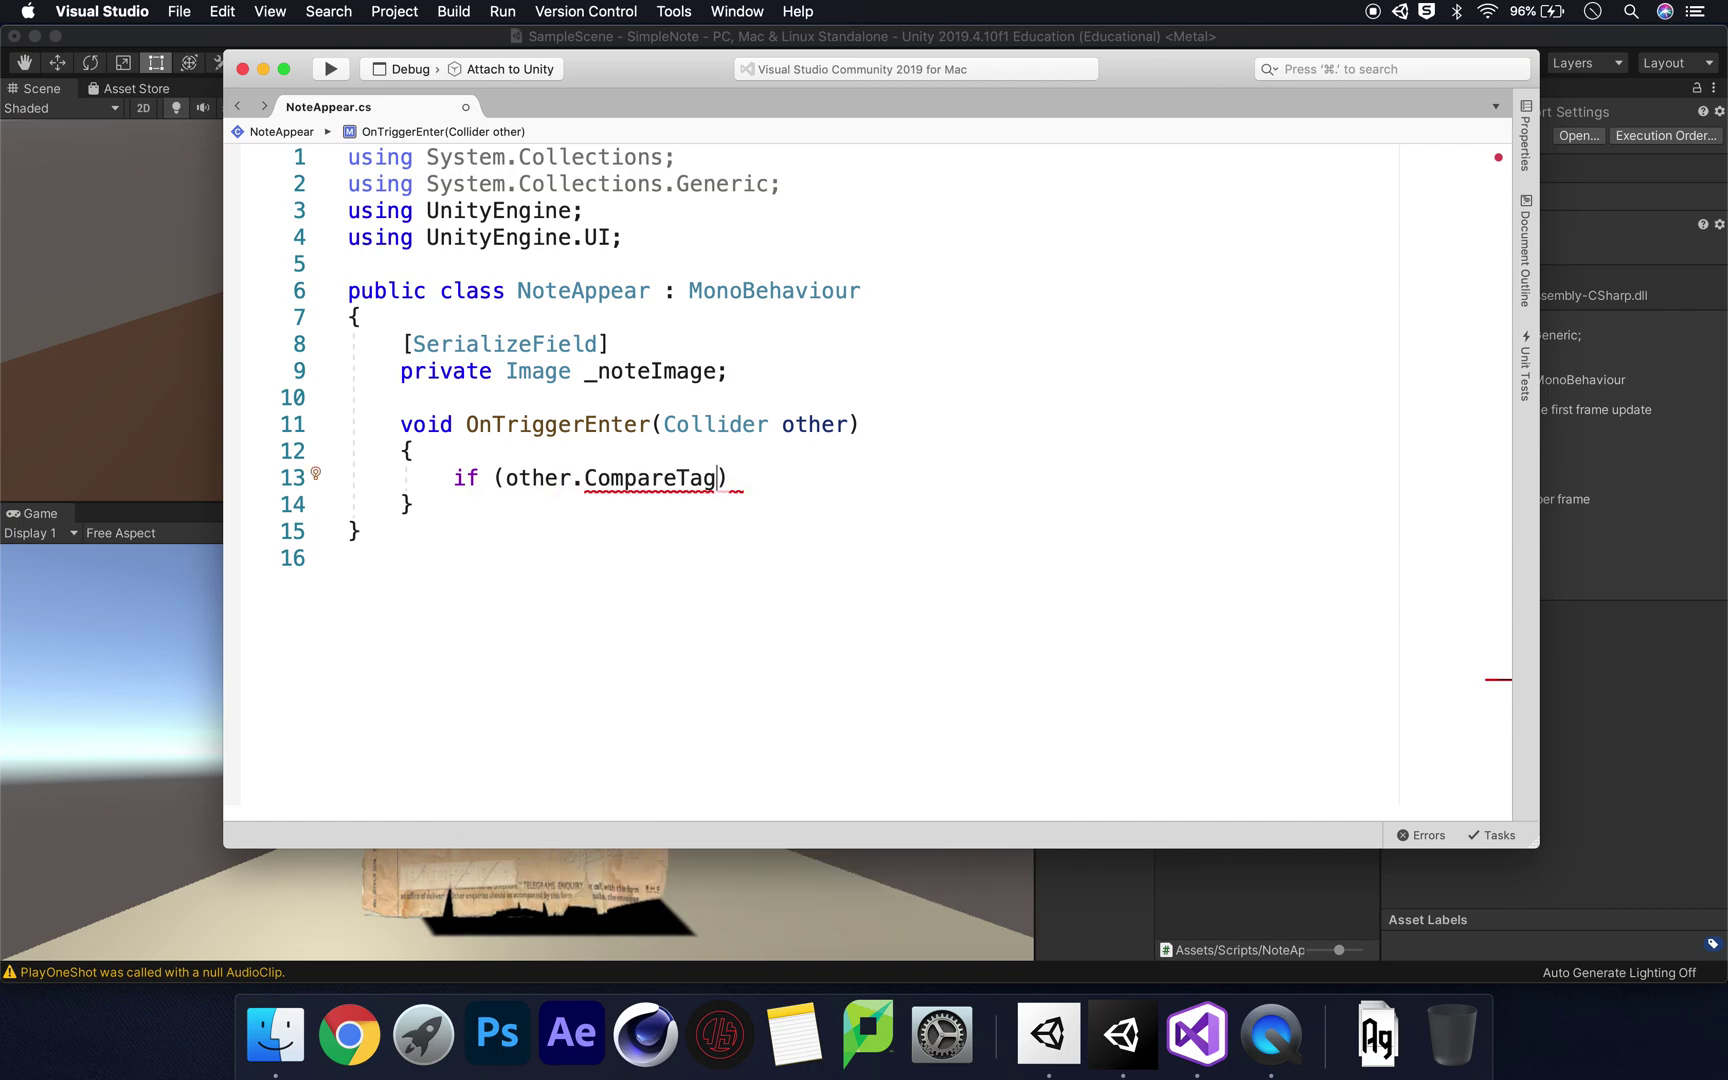
type("(\"Playe")
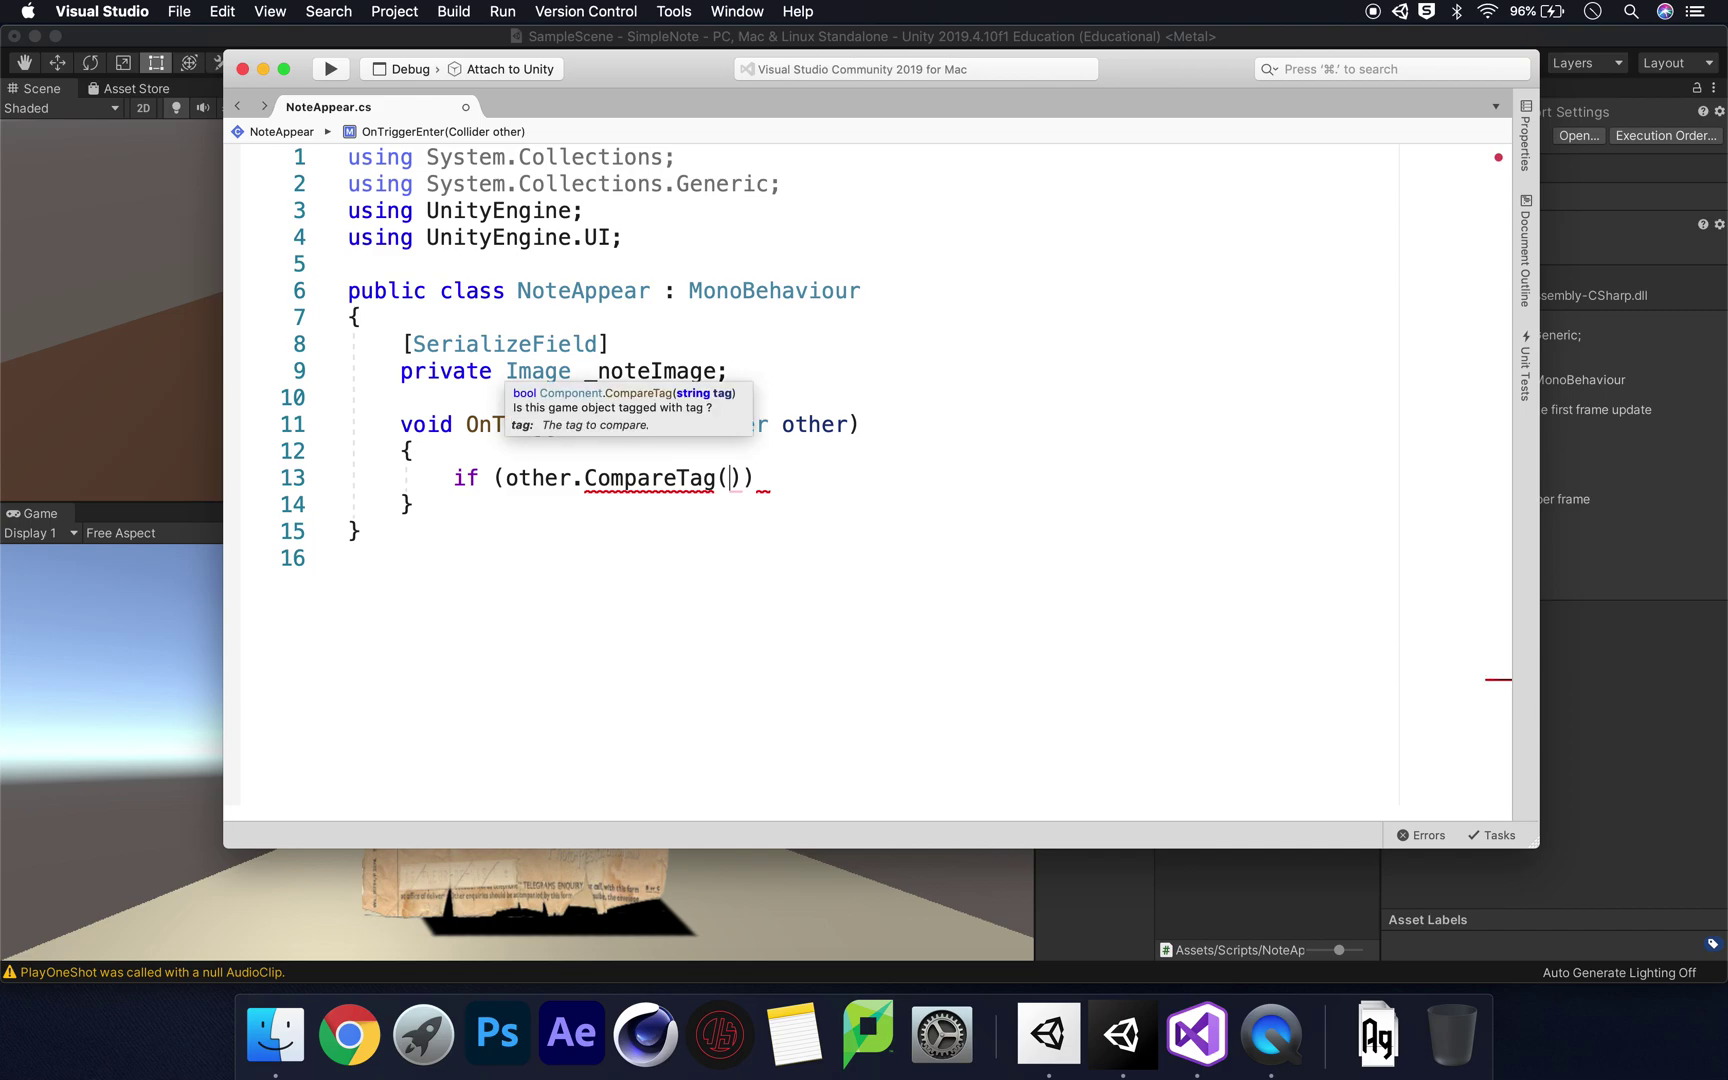
type("r")
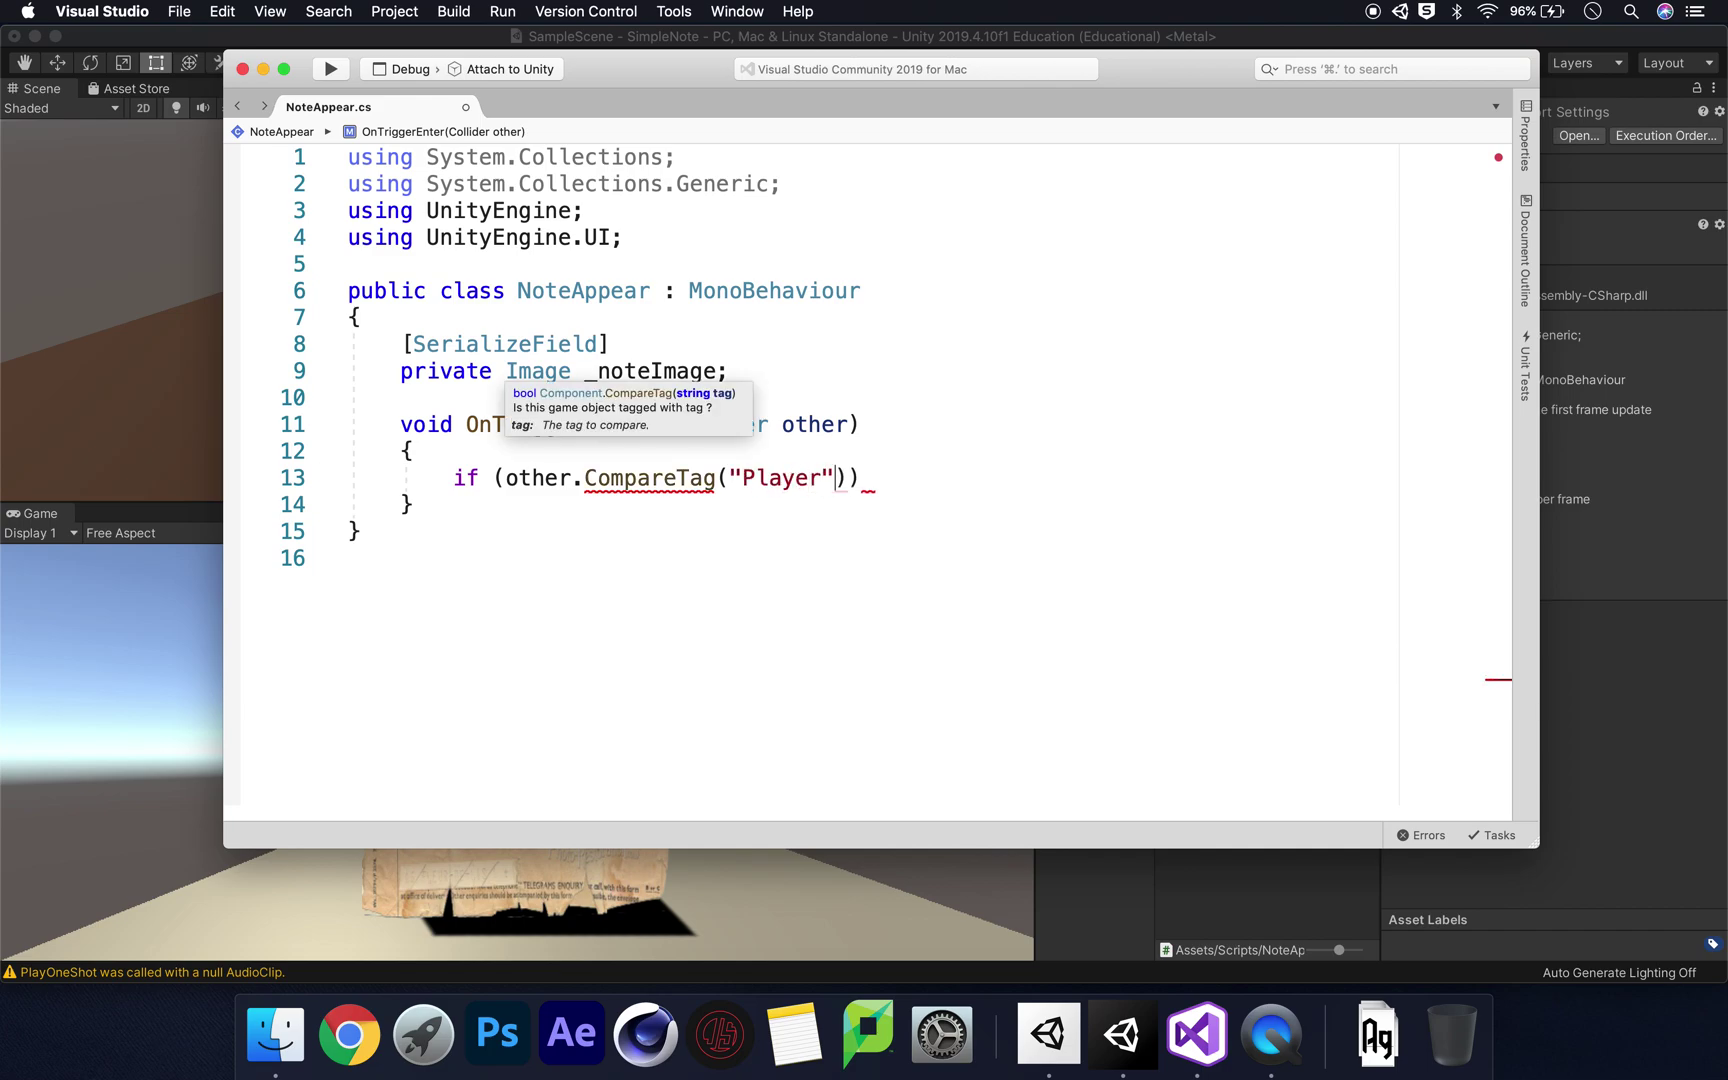
key("Right")
key("Right")
key("Right")
key("Return")
type("{")
key("Return")
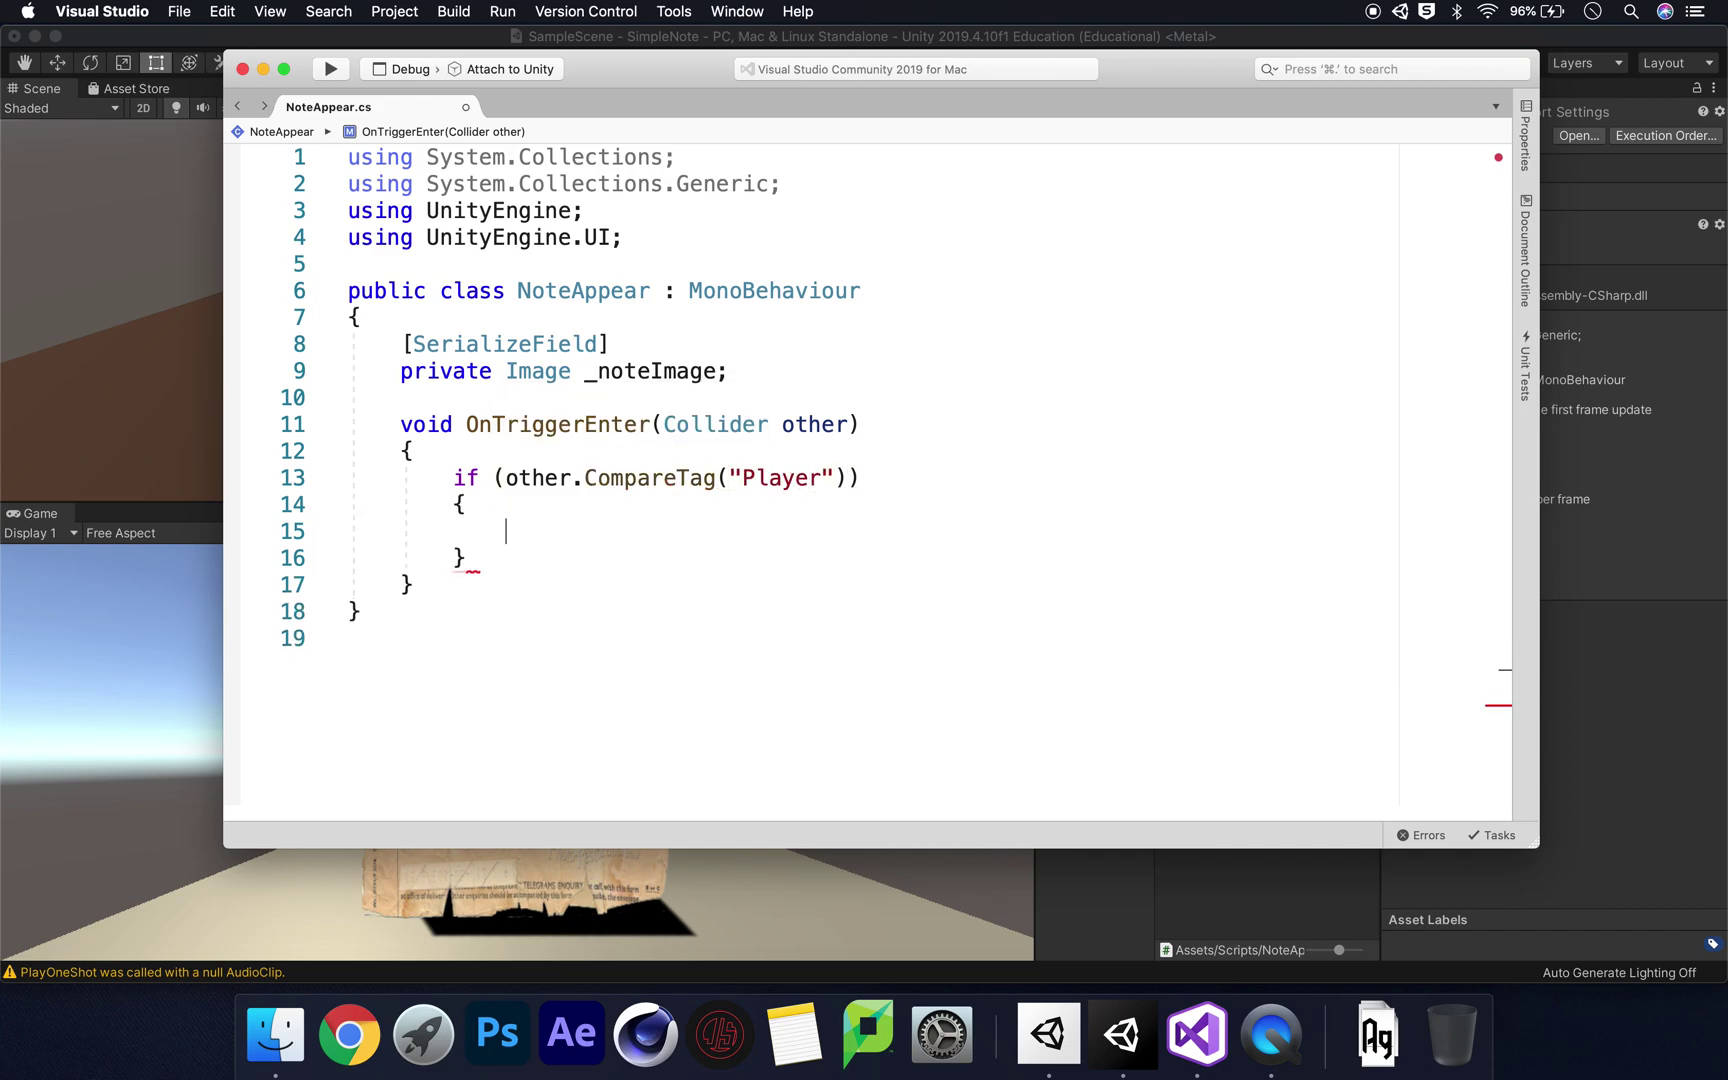
type("_noteImage")
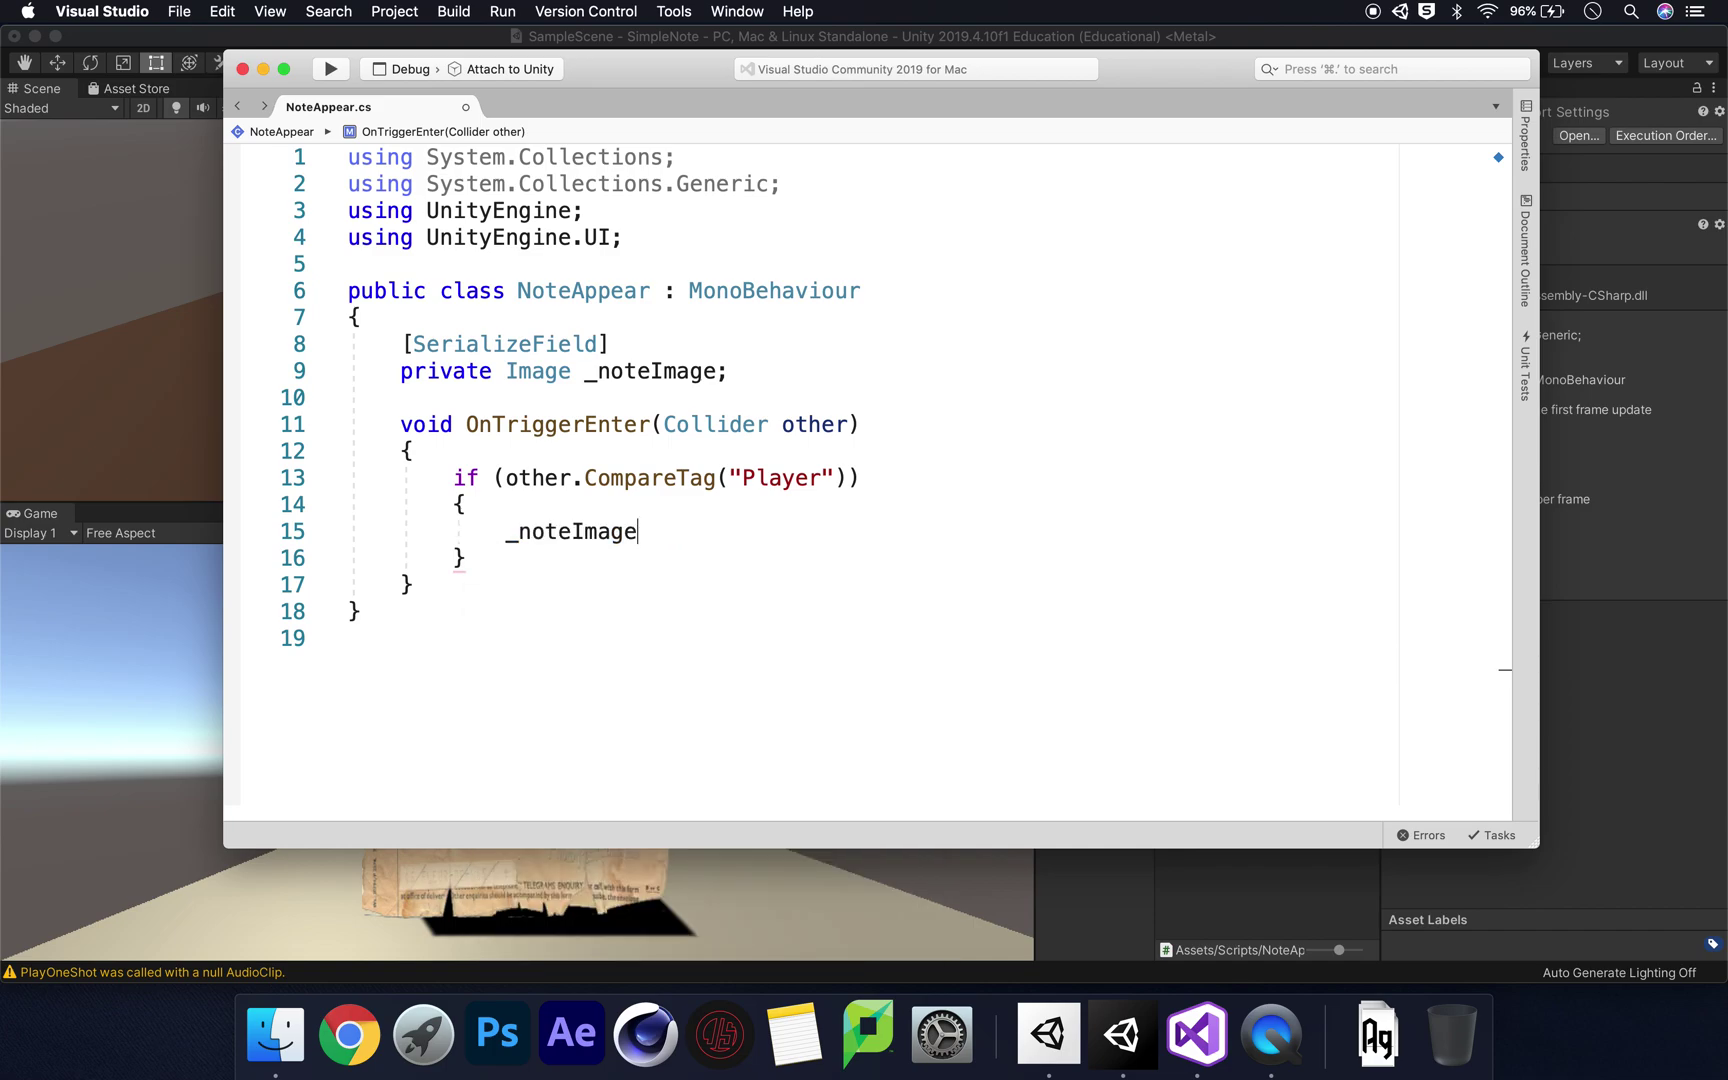
type(".enabled = true;")
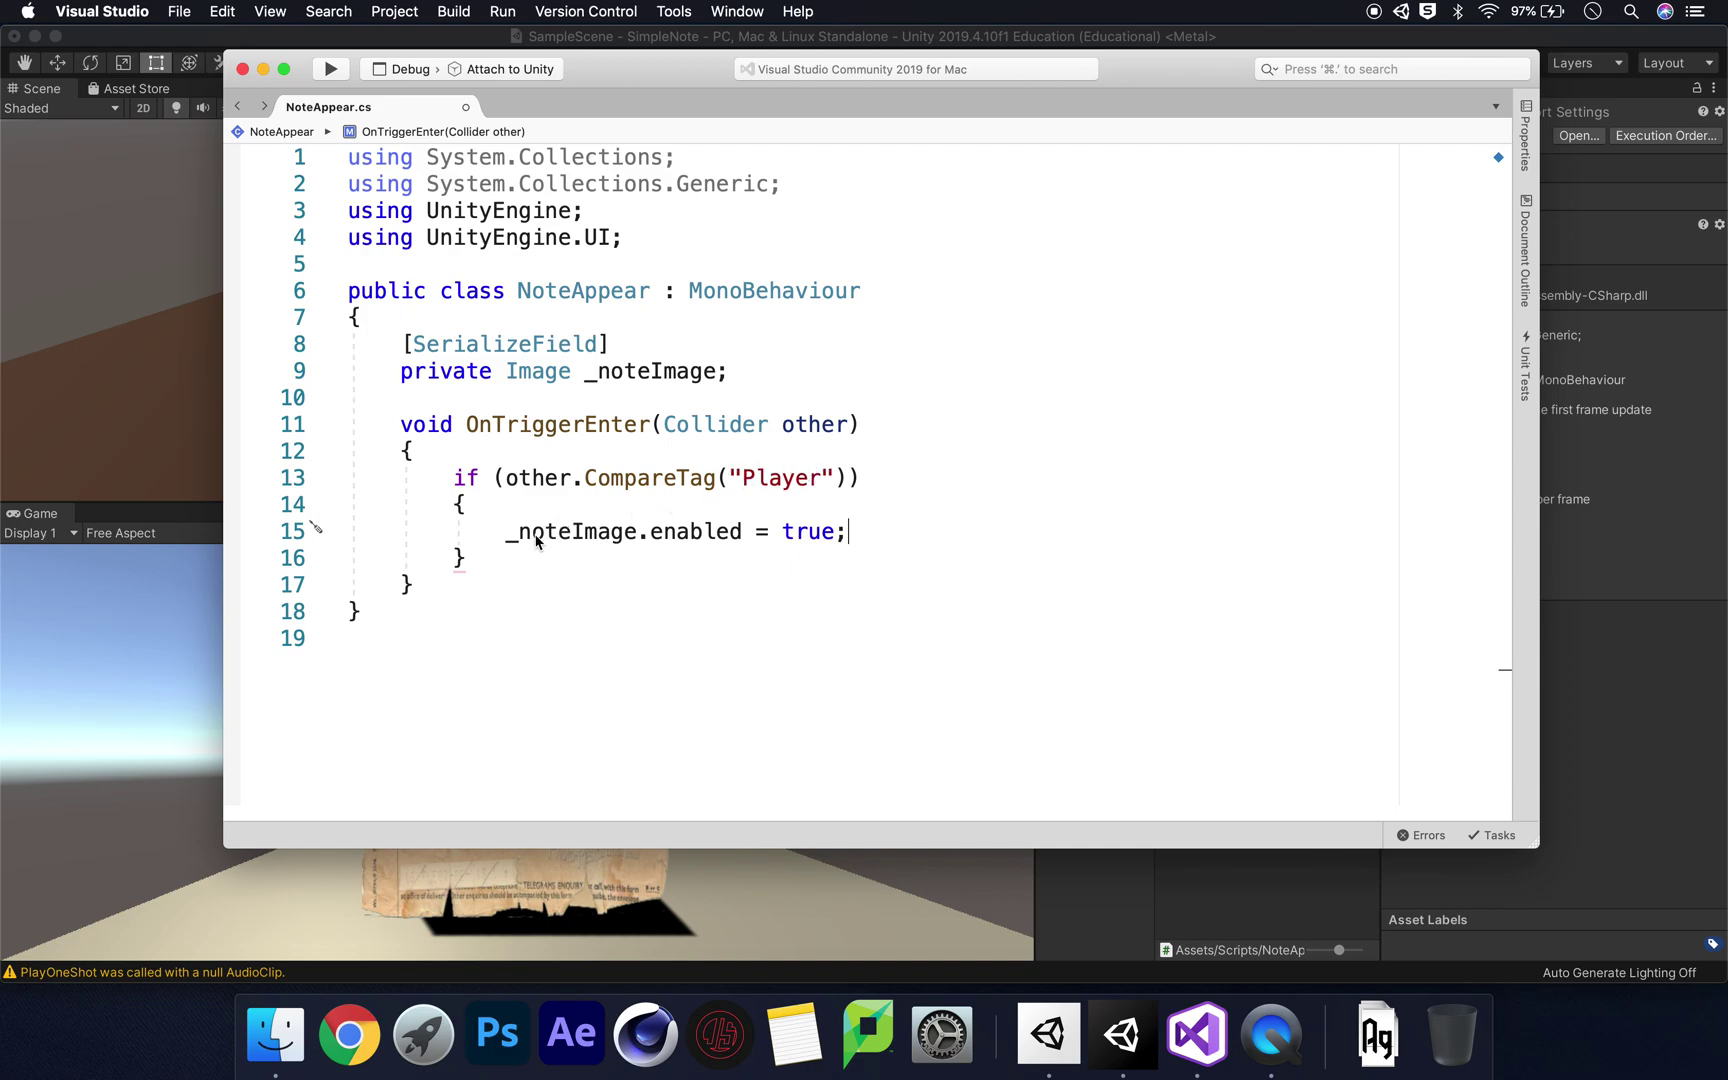
left_click(583, 560)
left_click(433, 589)
key("Return")
key("Return")
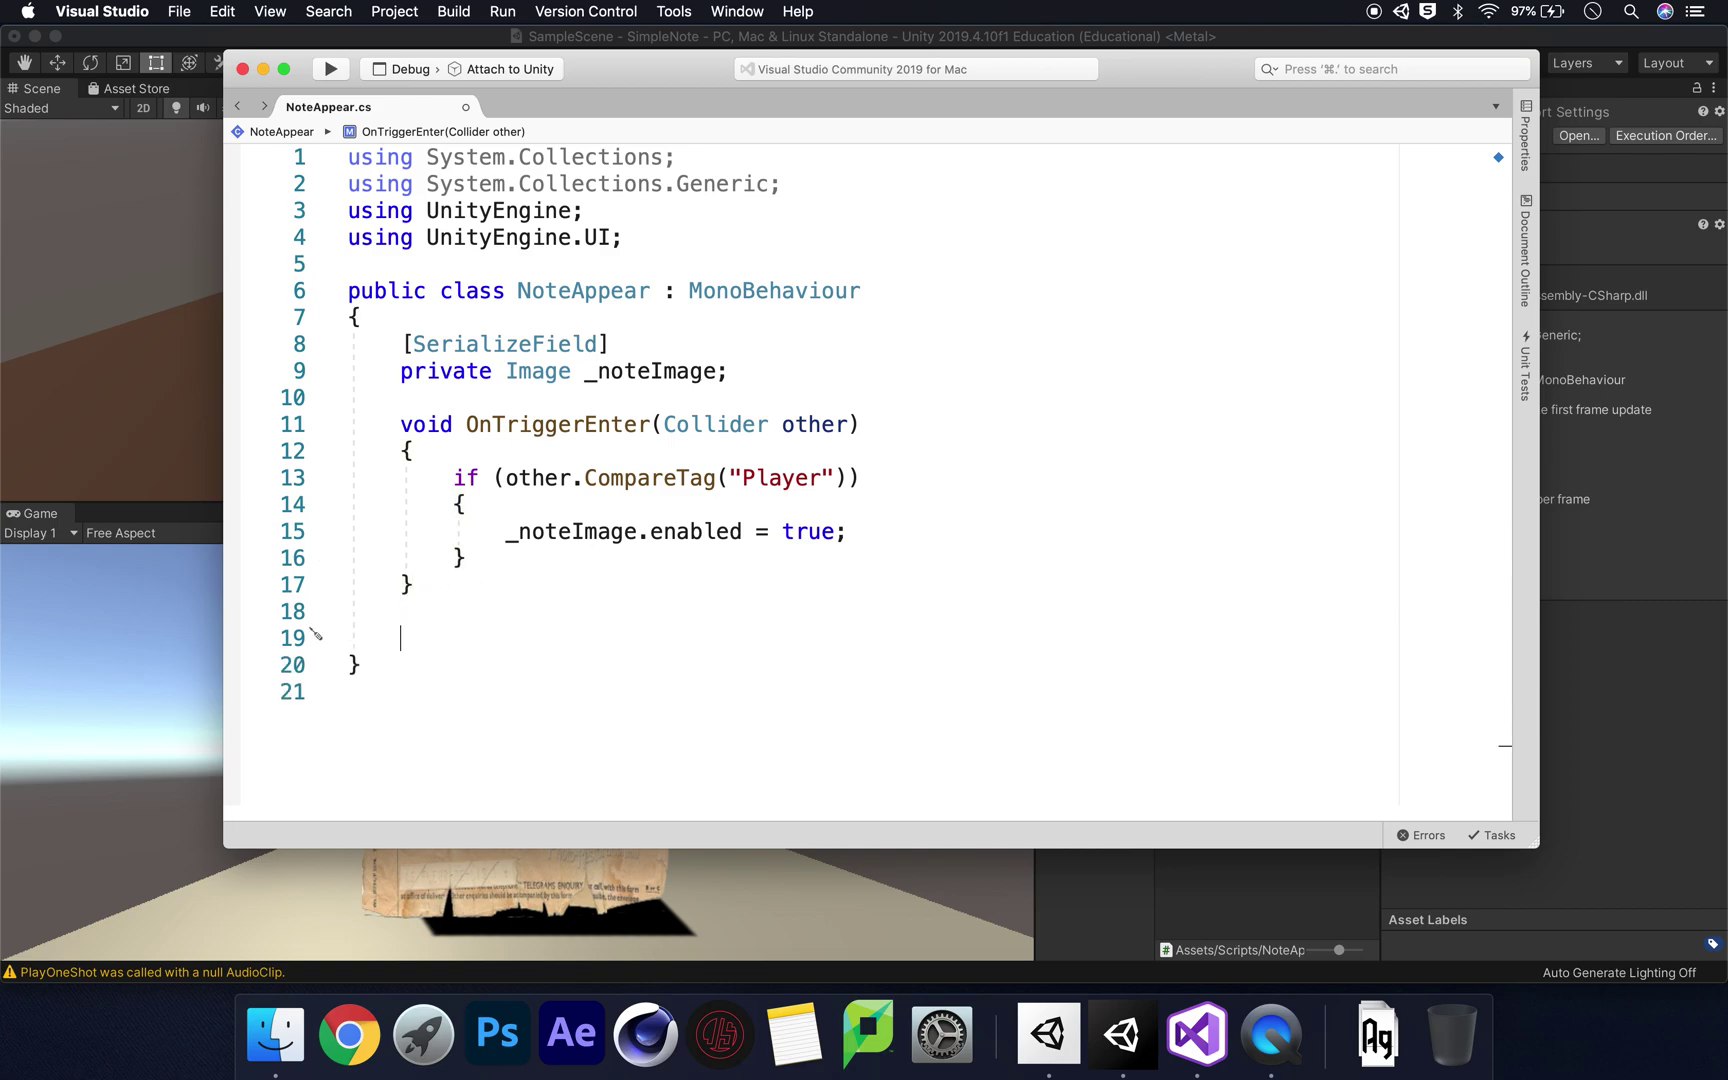